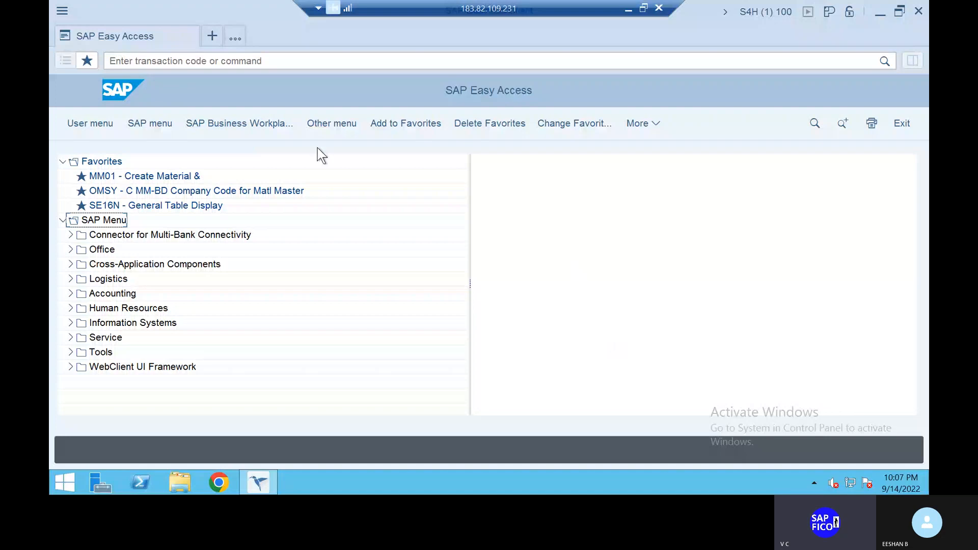
pyautogui.click(247, 57)
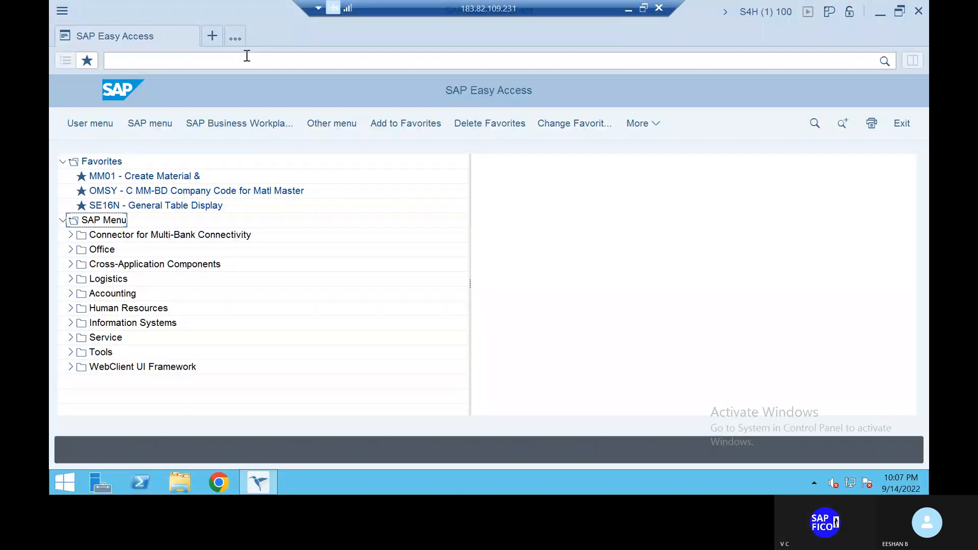
pyautogui.write('ob')
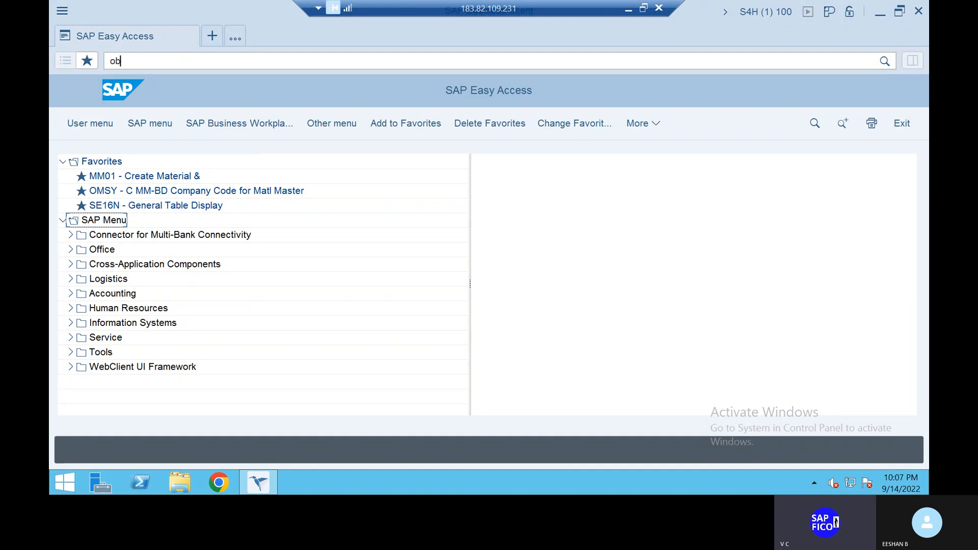
pyautogui.write('d2')
pyautogui.press('Return')
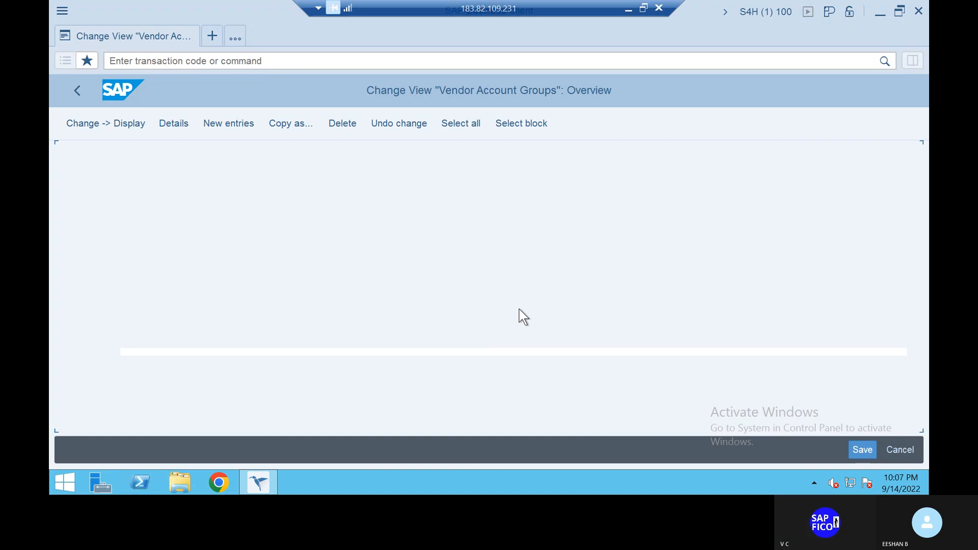
pyautogui.click(230, 130)
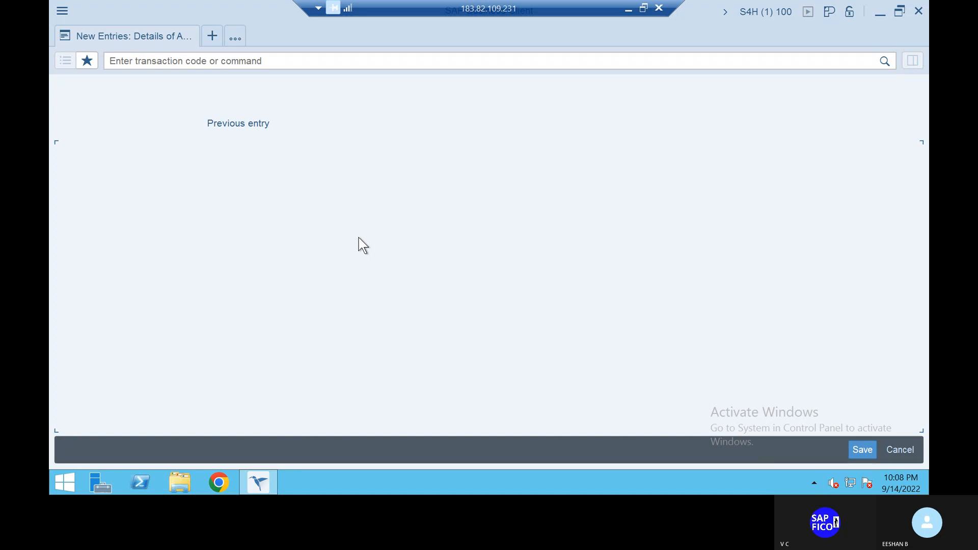
pyautogui.click(193, 60)
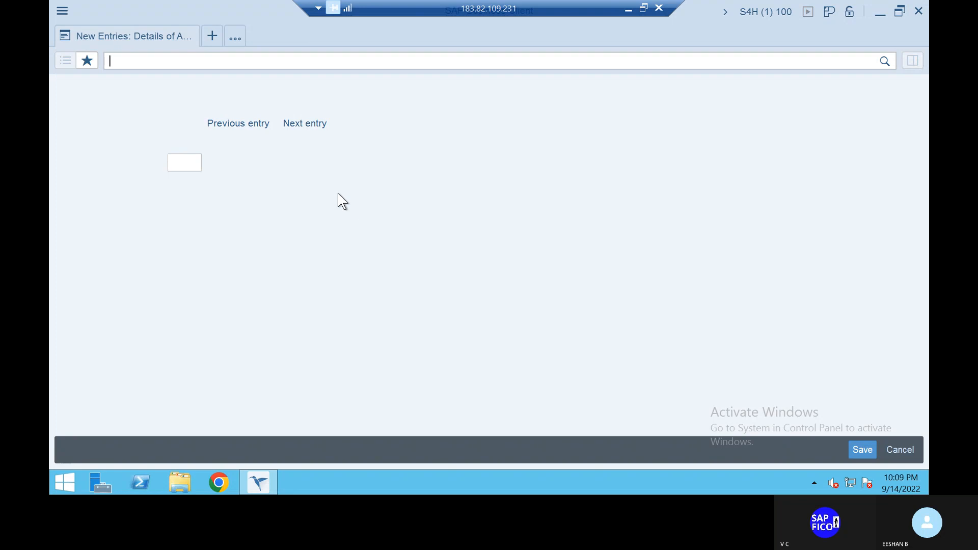
pyautogui.click(188, 162)
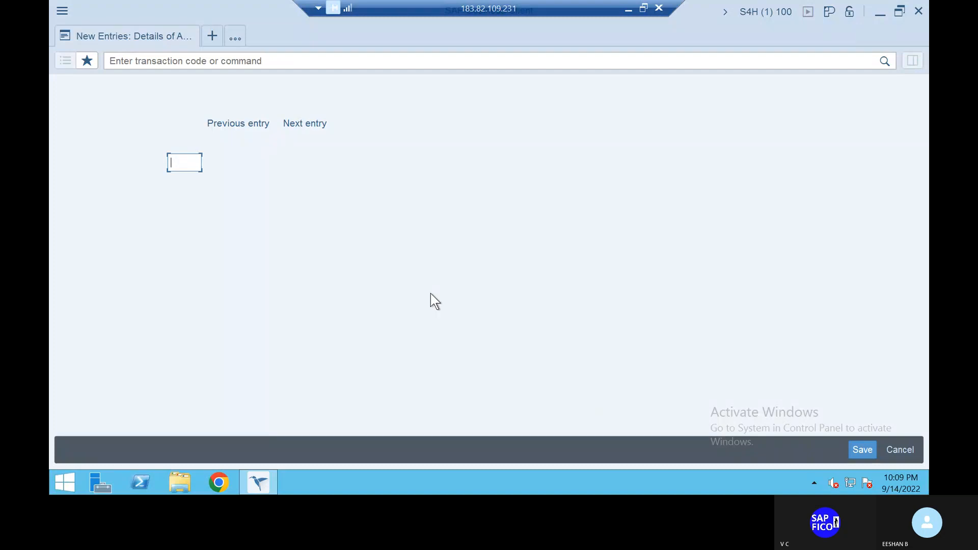
pyautogui.click(166, 57)
pyautogui.write('/n')
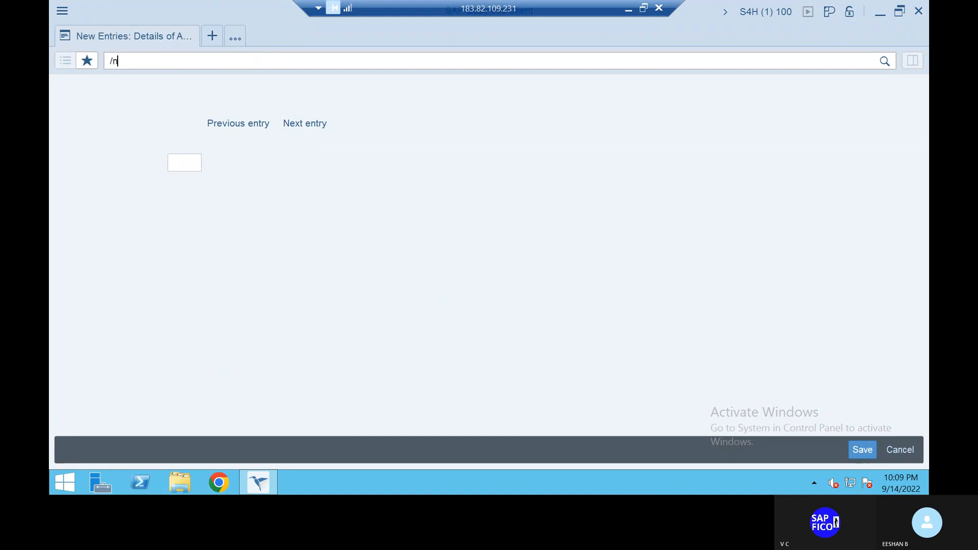
pyautogui.press('Return')
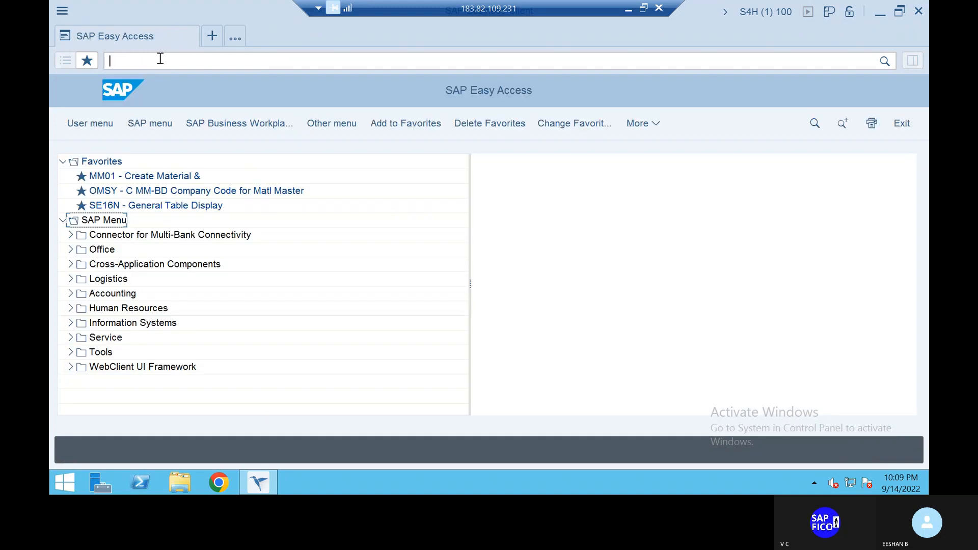
# - Open the vendor account groups with transaction OBD2 and start a new entry
pyautogui.write('obd2')
pyautogui.press('Return')
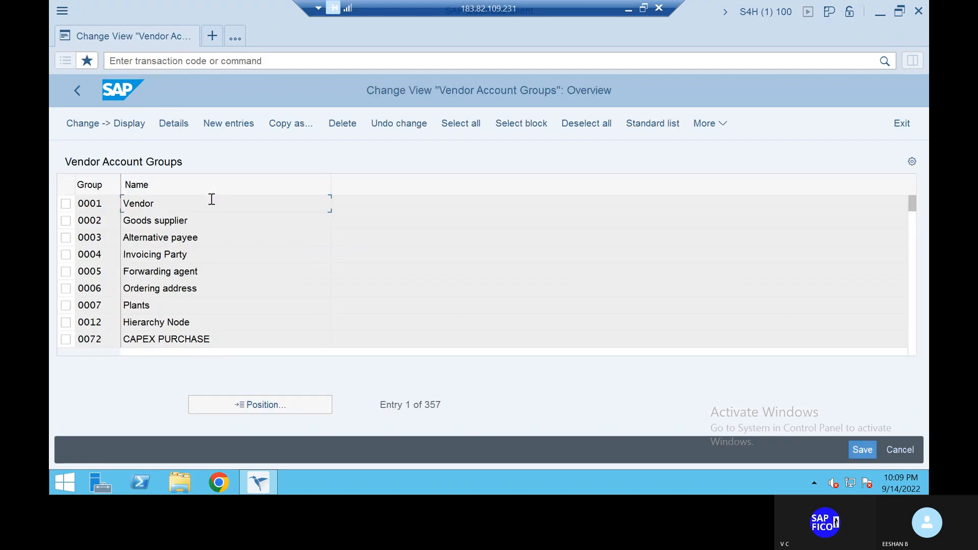
pyautogui.click(249, 123)
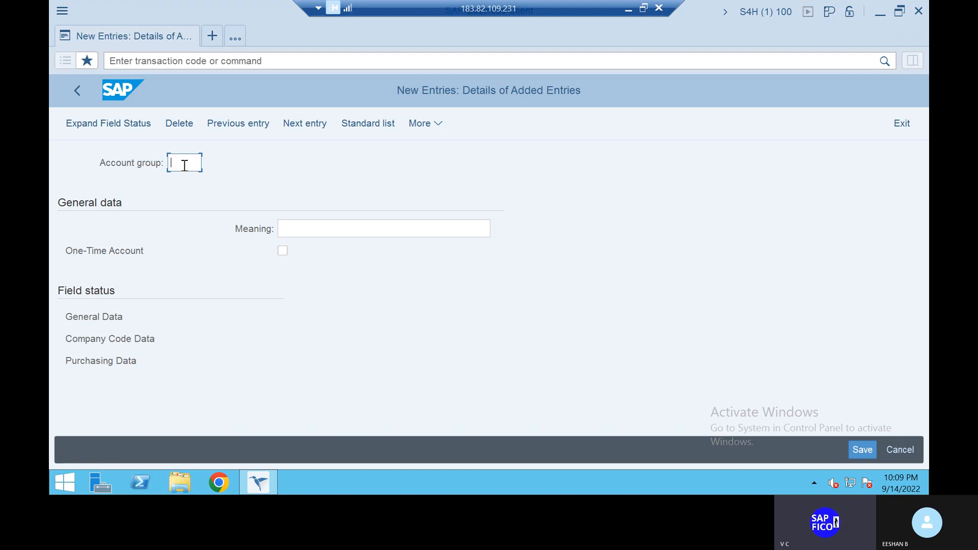
# - Enter ZAV1 as the key of the new vendor account group
pyautogui.write('zab1')
pyautogui.press('BackSpace')
pyautogui.press('BackSpace')
pyautogui.press('BackSpace')
pyautogui.press('BackSpace')
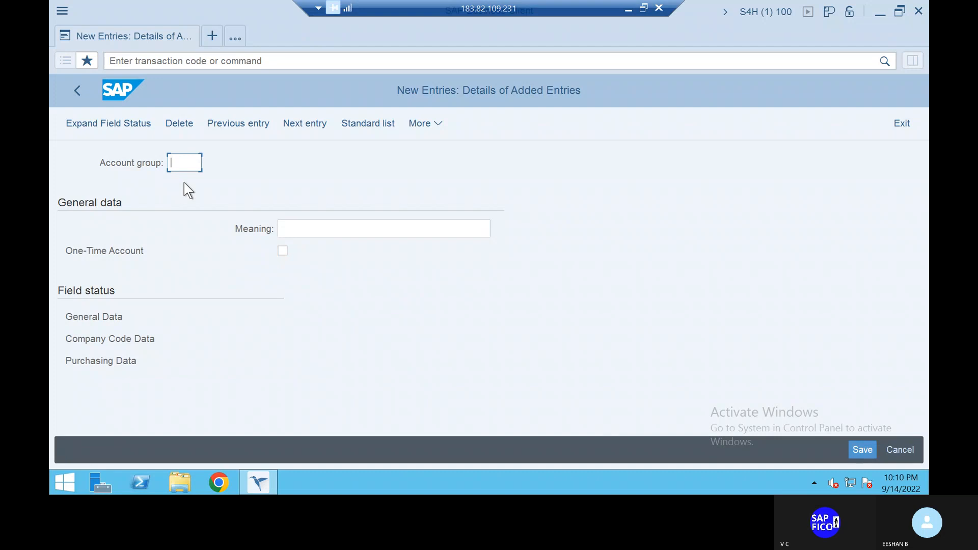
pyautogui.write('ZAV1')
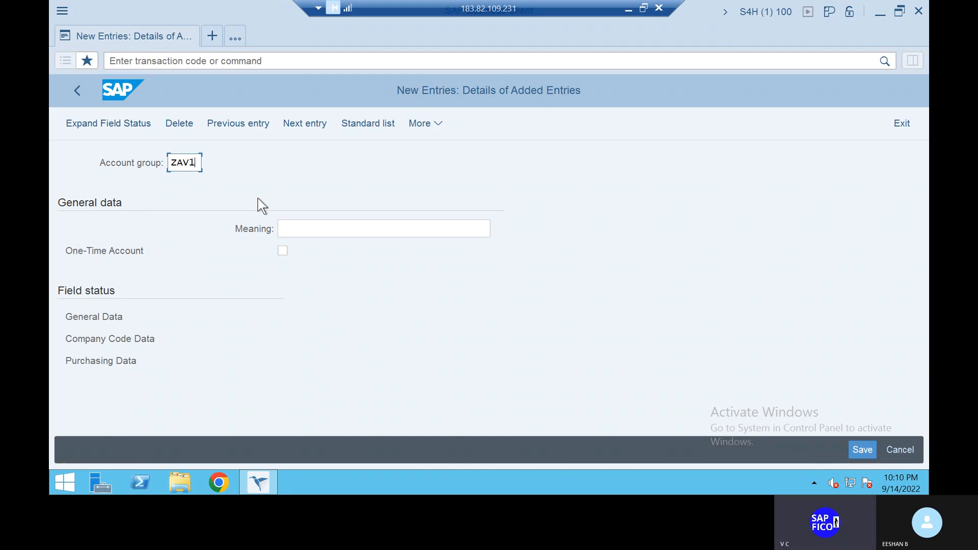
# - Set the account group's meaning to LOCAL VENDORS ACCOUNT GROUP and save the entry
pyautogui.click(315, 226)
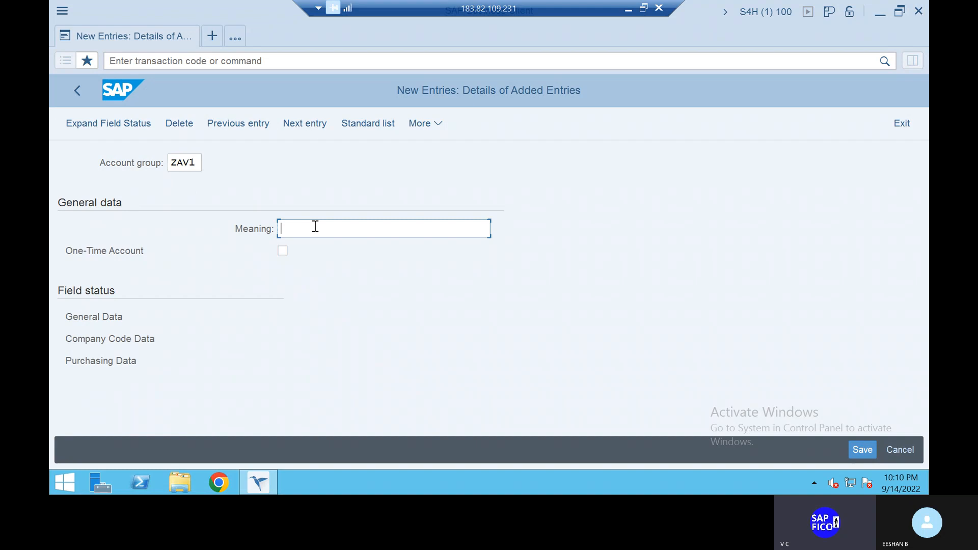
pyautogui.write('LOCAL VENDORE')
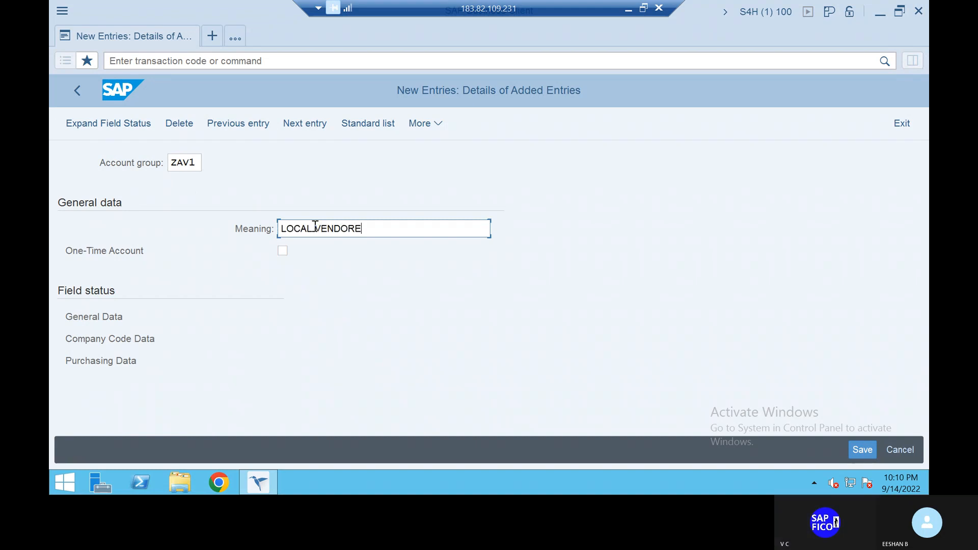
pyautogui.press('BackSpace')
pyautogui.write('S')
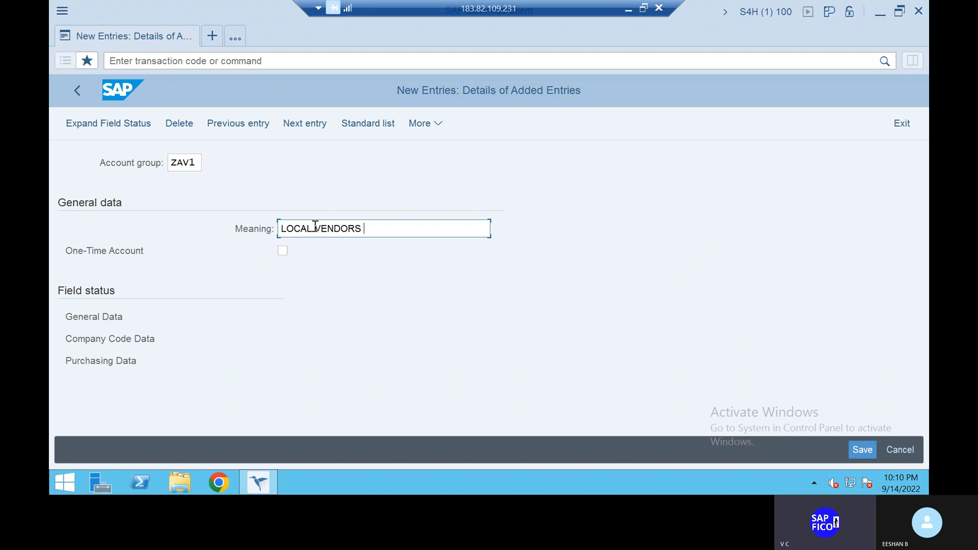
pyautogui.write(' ACCOUNT')
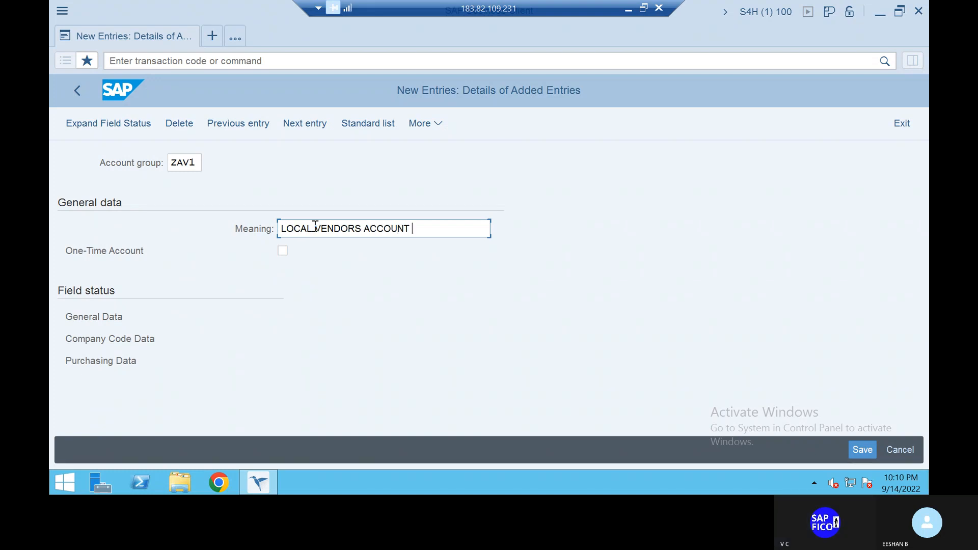
pyautogui.write(' GROUP')
pyautogui.click(861, 454)
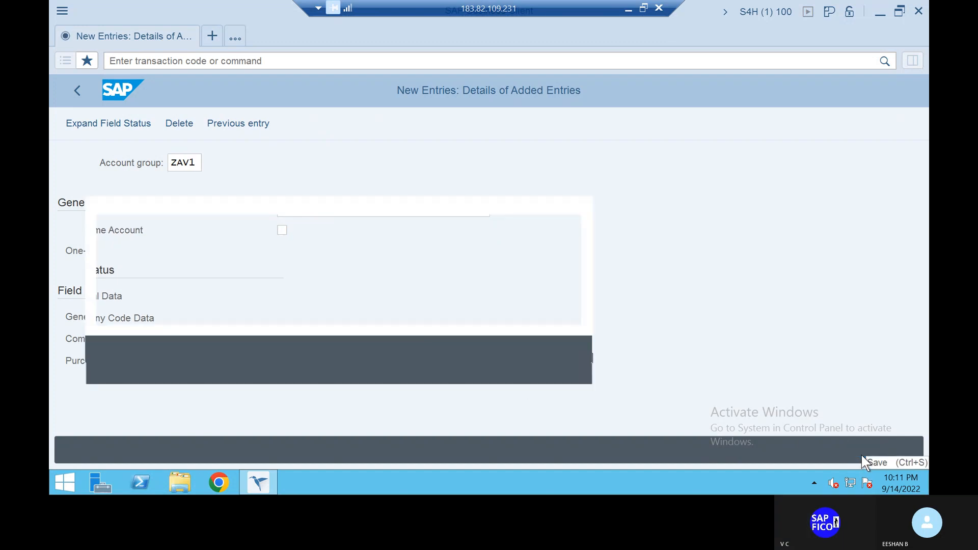
pyautogui.click(363, 369)
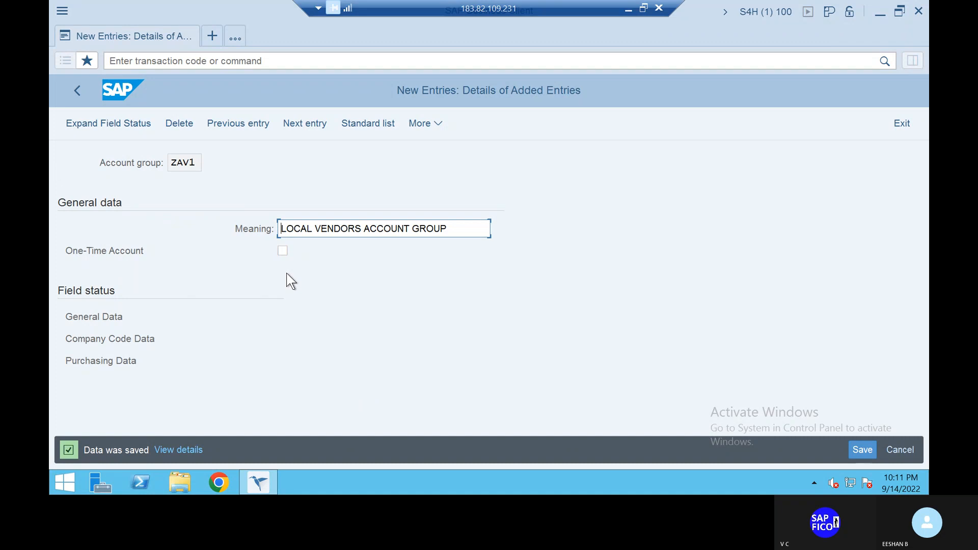
# - Open a second session and run transaction OB57 for assigning users to tolerance groups
pyautogui.click(214, 30)
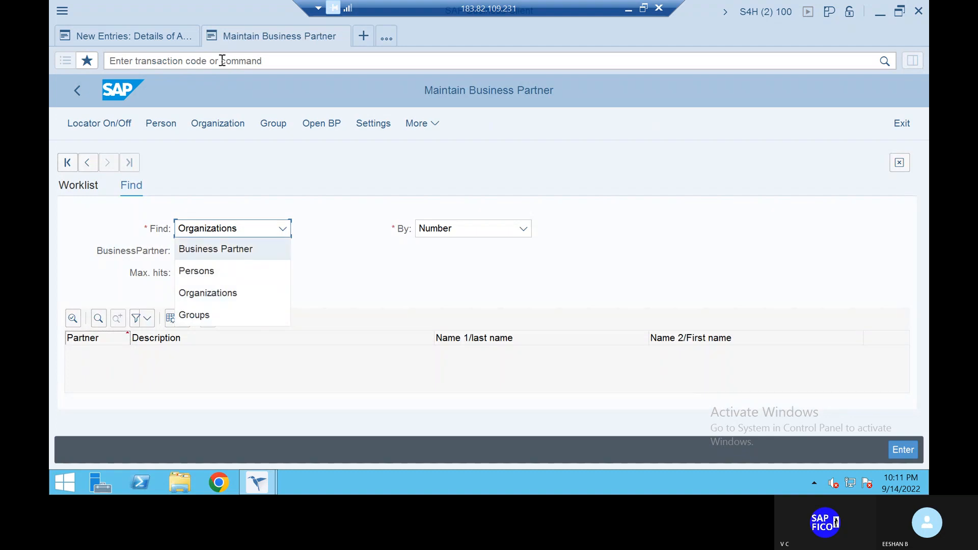
pyautogui.press('Return')
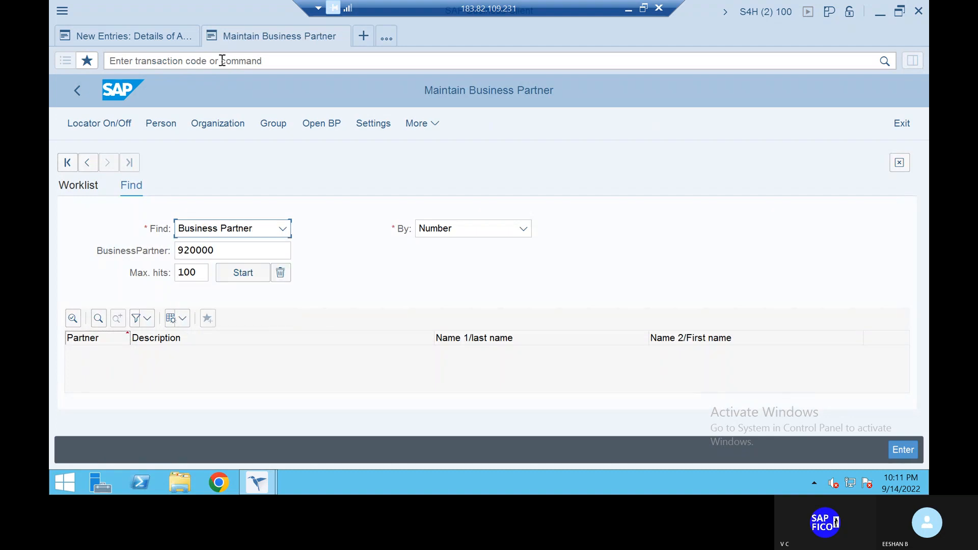
pyautogui.click(168, 55)
pyautogui.write('O')
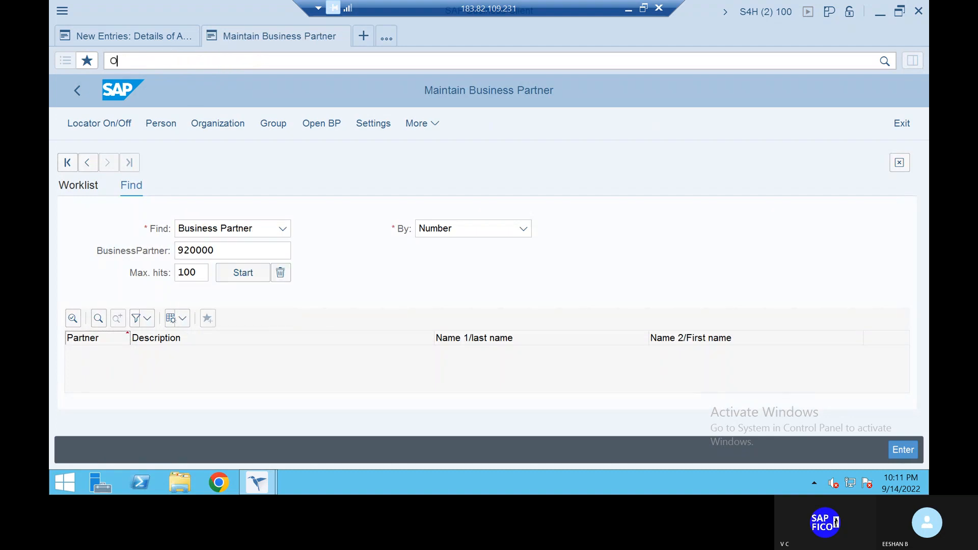
pyautogui.press('BackSpace')
pyautogui.write('/N')
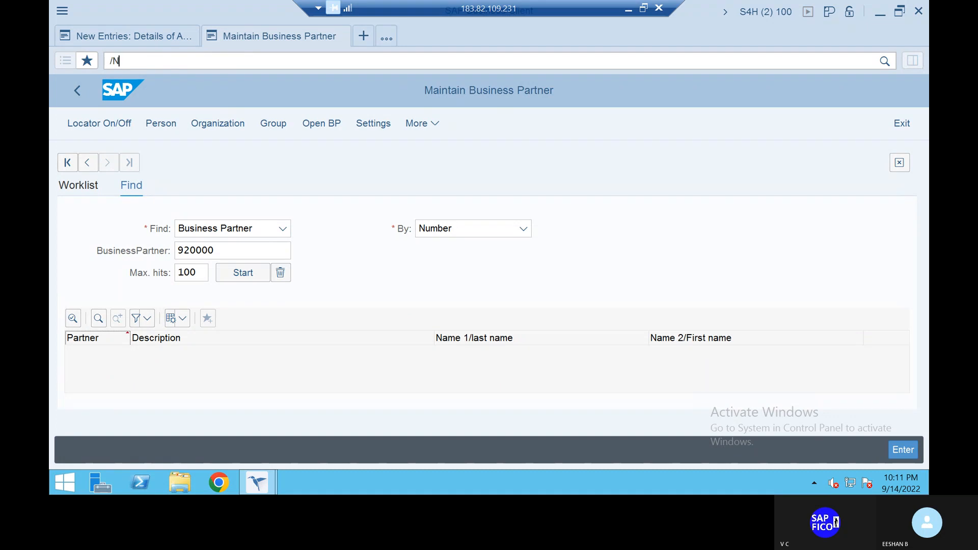
pyautogui.write('OB57')
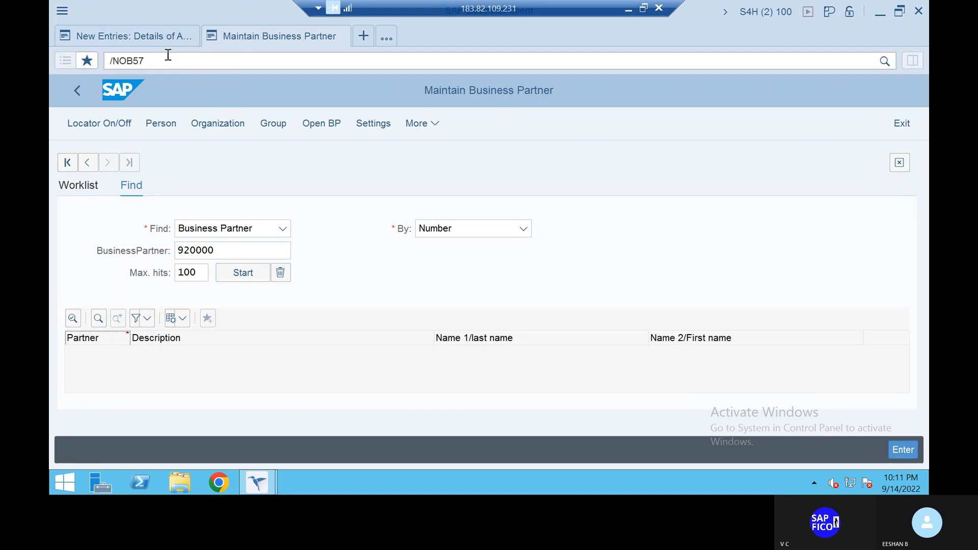
pyautogui.press('Return')
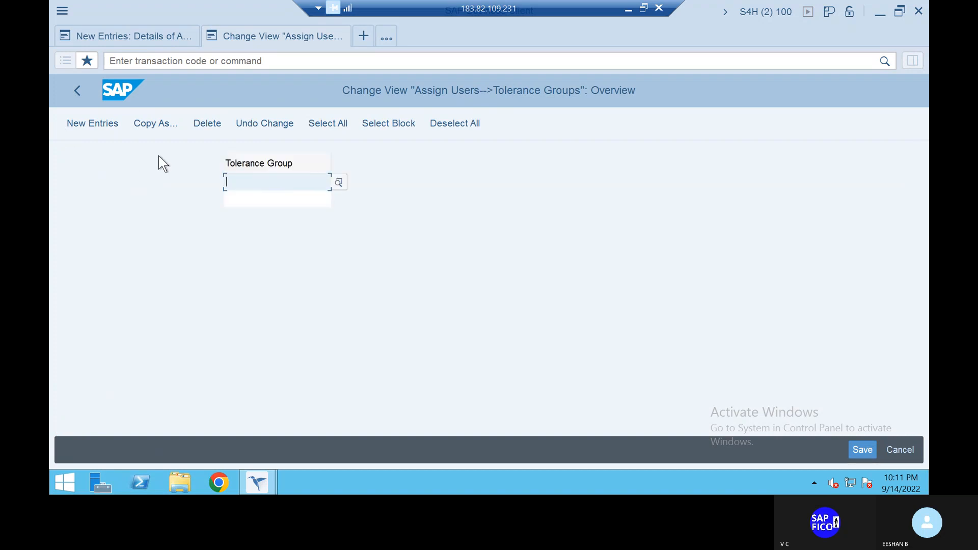
# - Try to add and save a new entry that assigns user BEST to tolerance group TATG
pyautogui.click(96, 126)
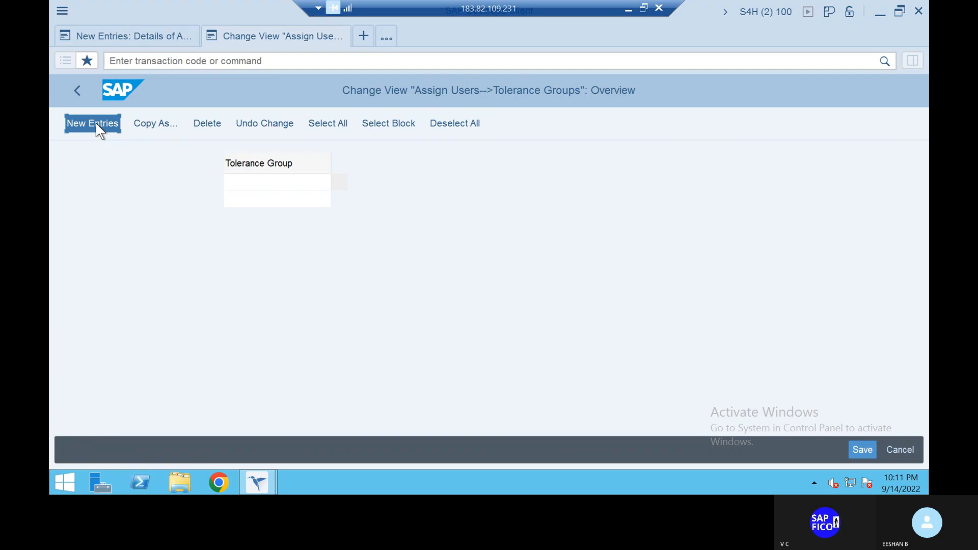
pyautogui.click(96, 124)
pyautogui.write('BESTST')
pyautogui.press('BackSpace')
pyautogui.press('BackSpace')
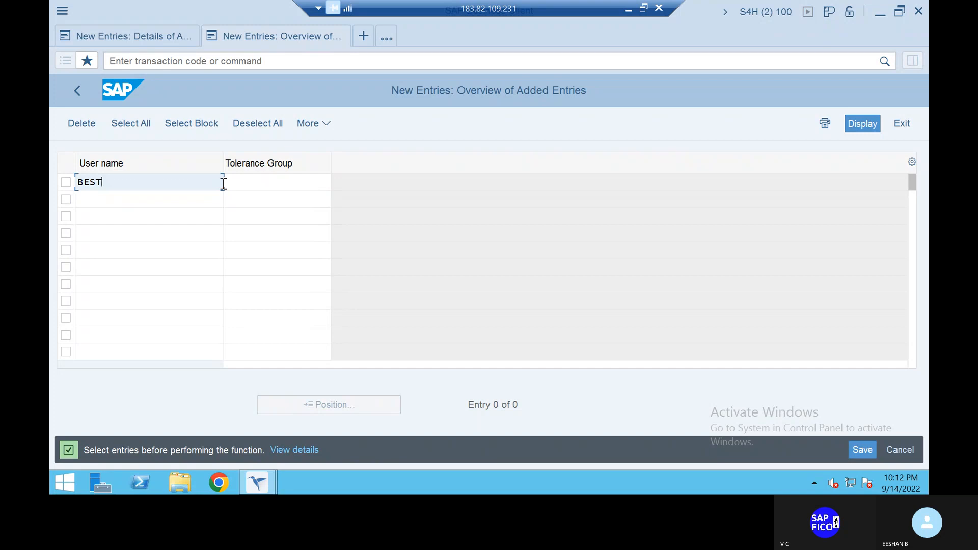
pyautogui.click(295, 181)
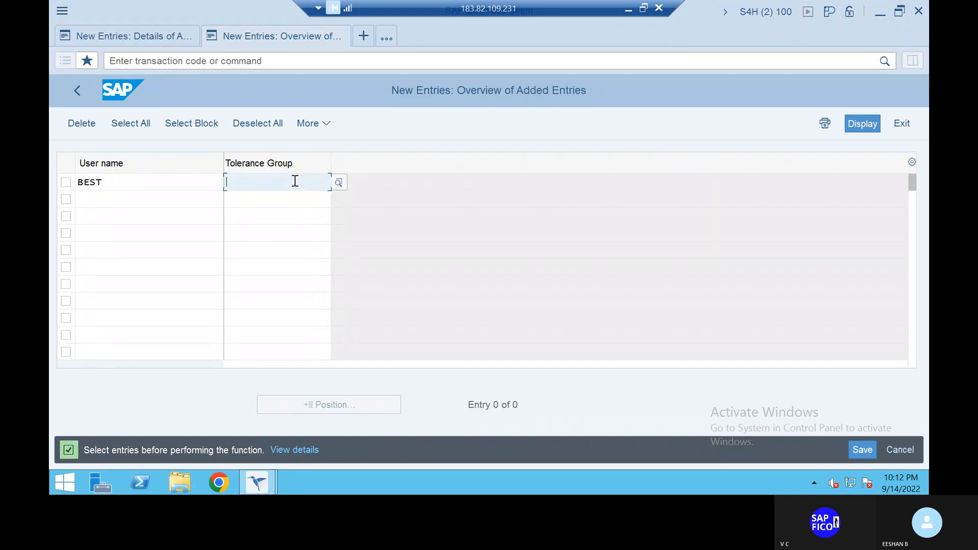
pyautogui.write('TAIG')
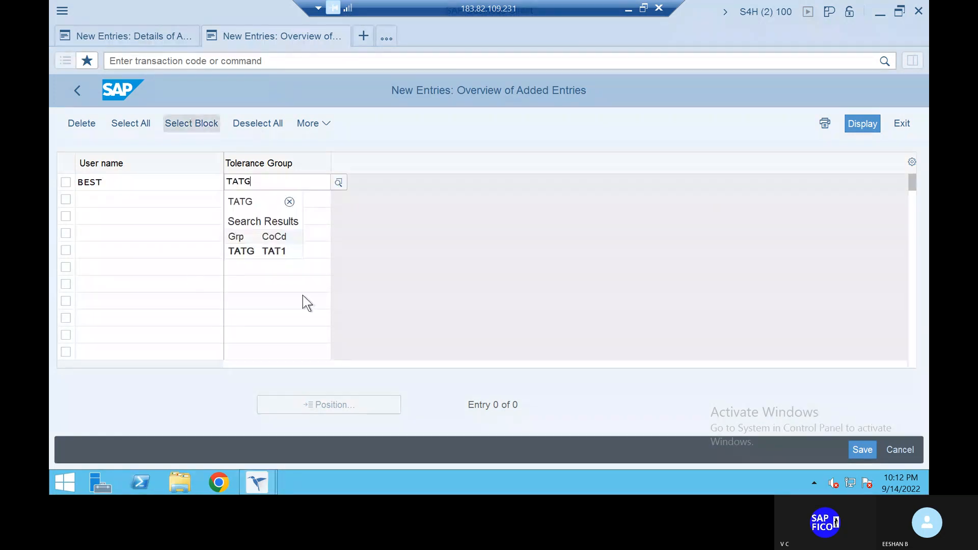
pyautogui.click(259, 253)
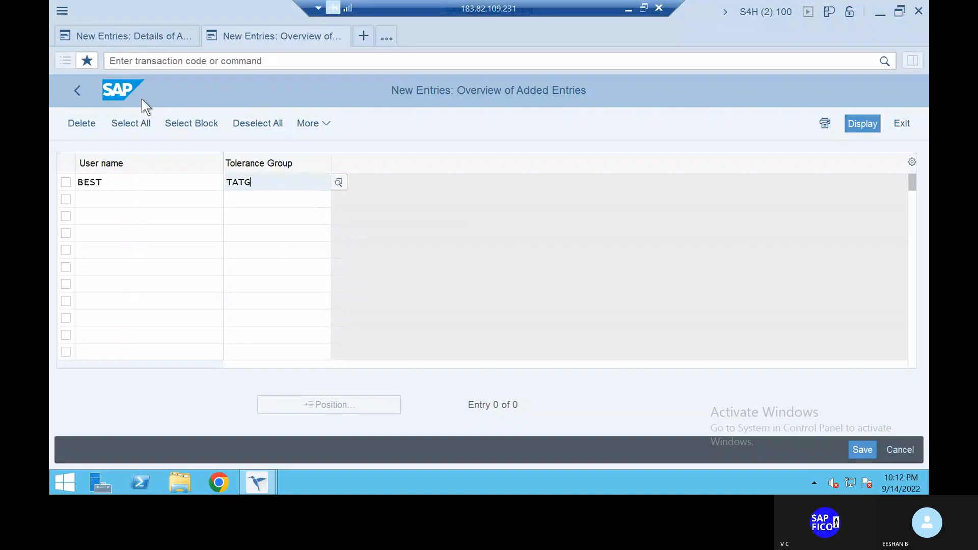
pyautogui.click(866, 450)
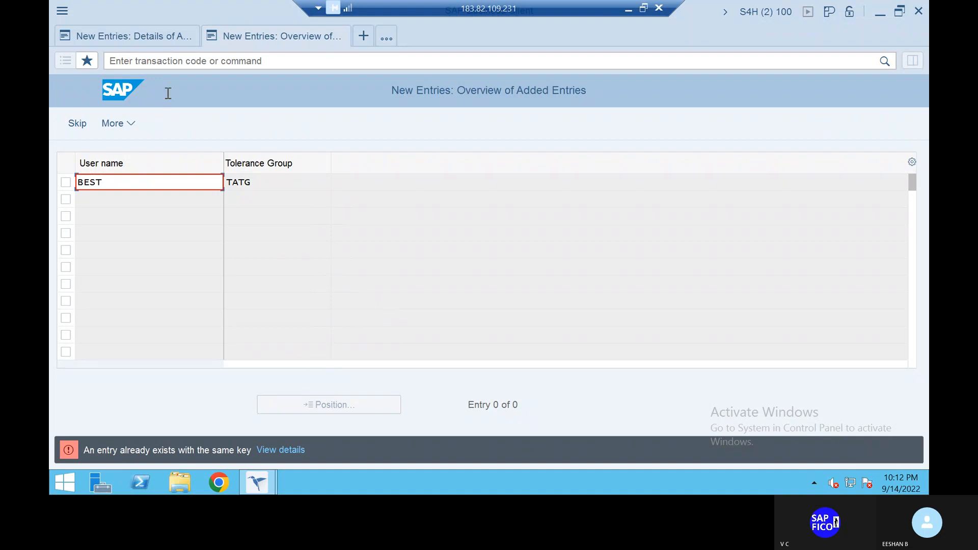
# - Discard the unsaved tolerance group assignment and reopen transaction OB57
pyautogui.click(186, 61)
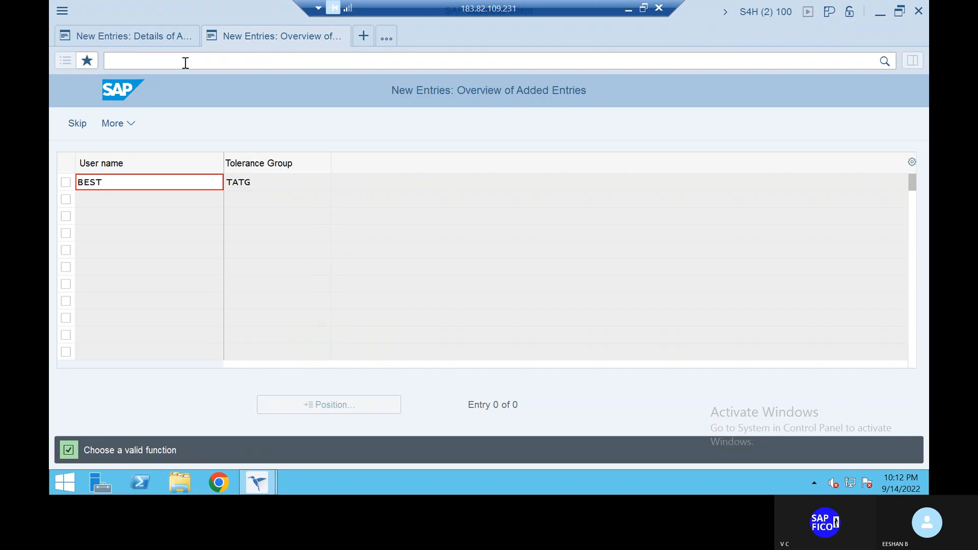
pyautogui.write('/N')
pyautogui.press('Return')
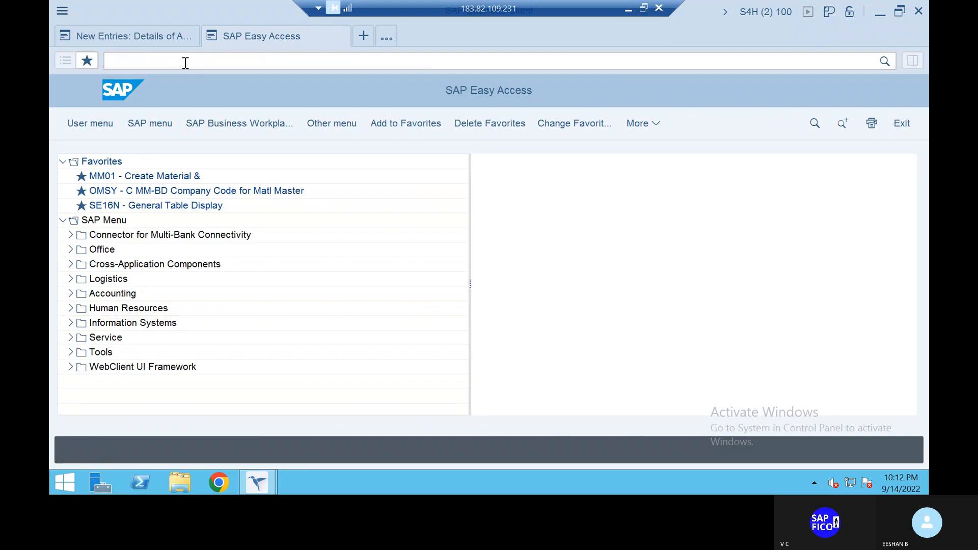
pyautogui.write('OBY6')
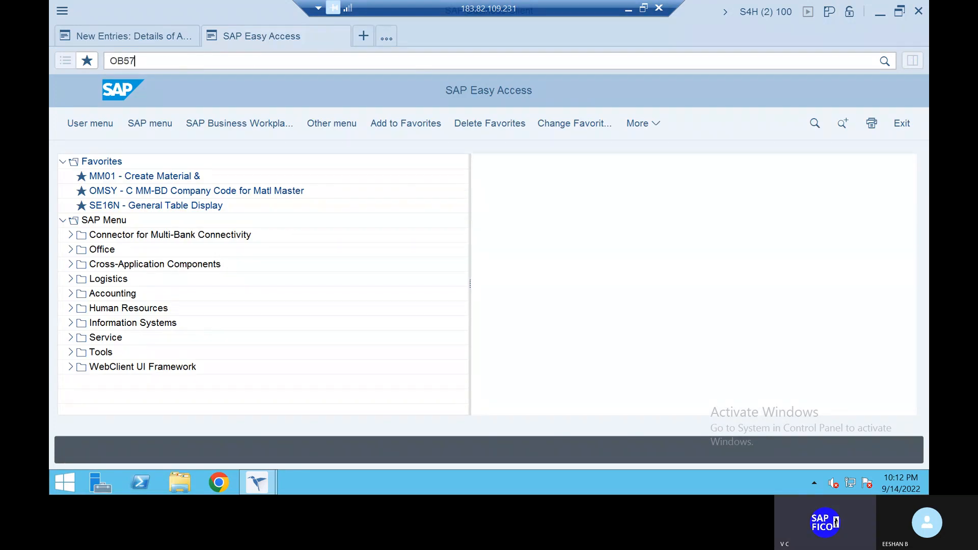
pyautogui.press('Return')
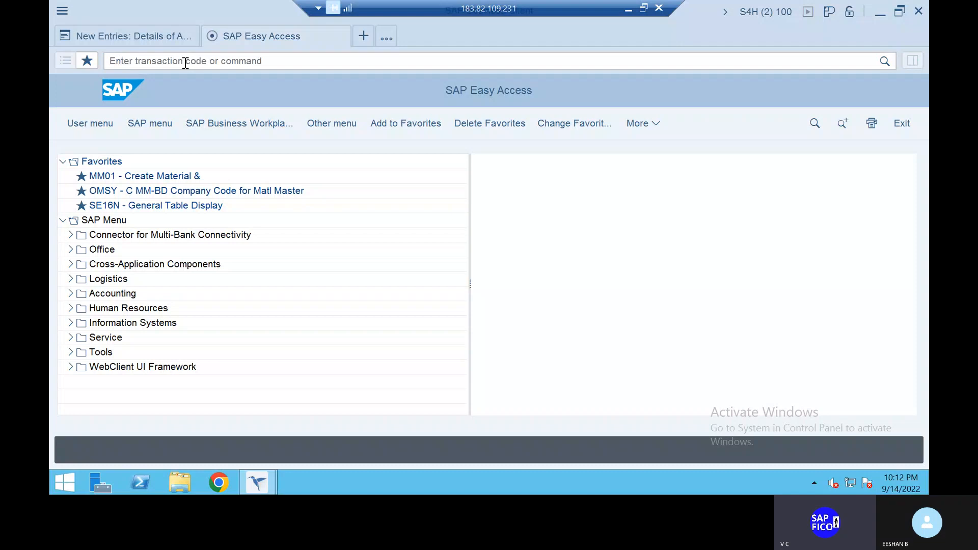
# - Switch back to the first session with the ZAV1 account group entry
pyautogui.click(149, 37)
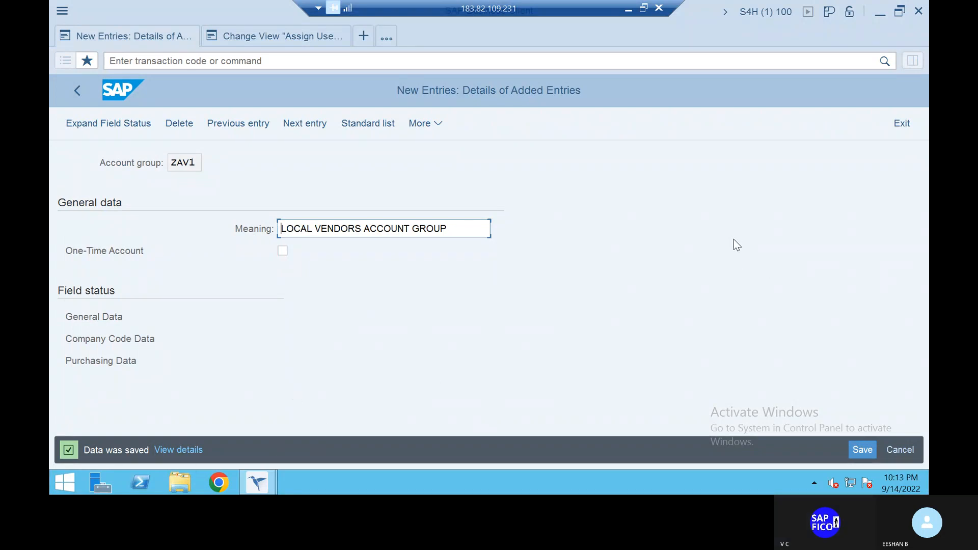
# - Save account group ZAV1 and start another new entry for account group ZAV2
pyautogui.click(863, 449)
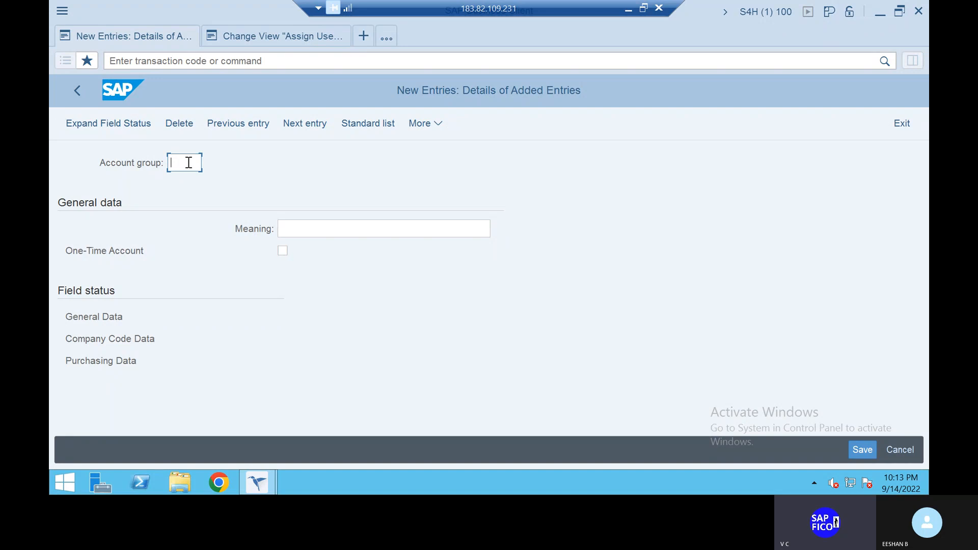
pyautogui.write('ZAV')
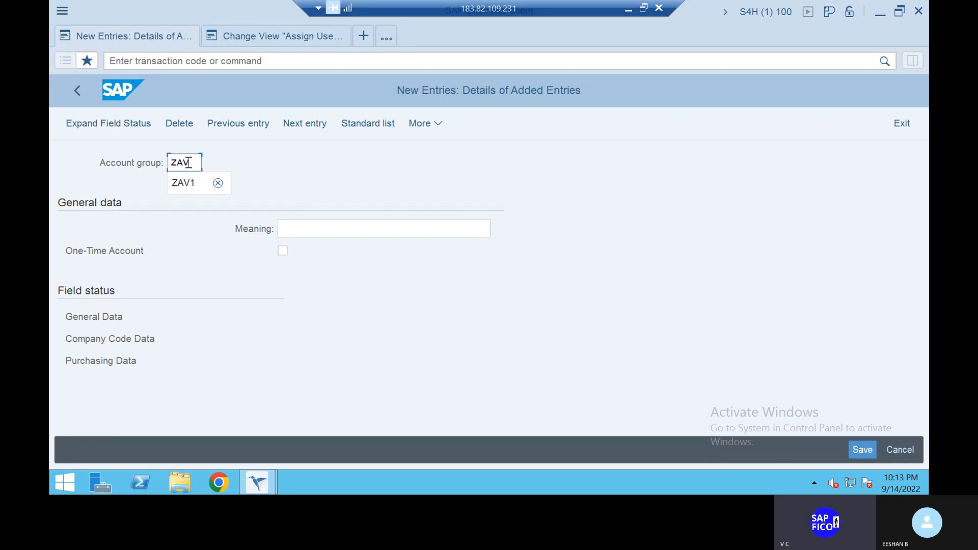
pyautogui.write('2')
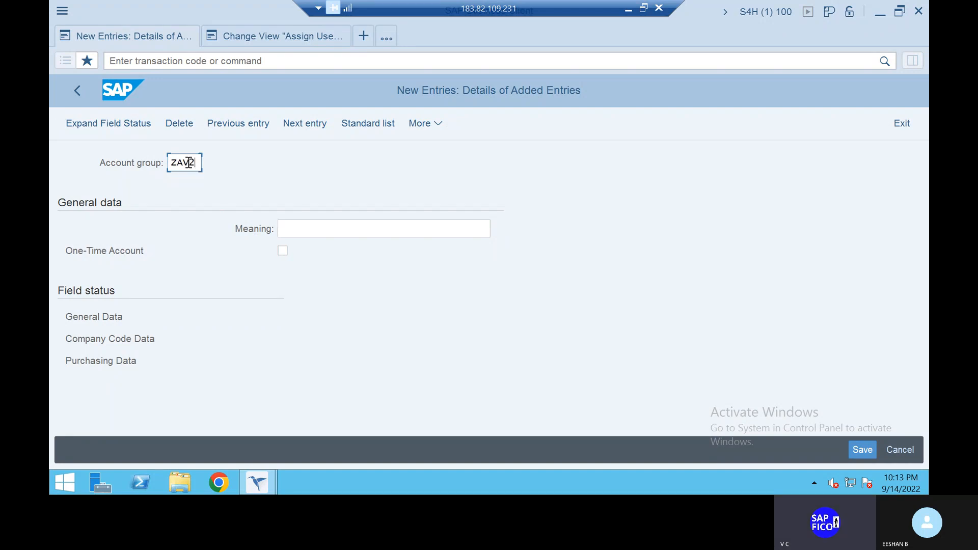
# - Give account group ZAV2 the meaning FOREIGN VENDORS ACCOUNT GROUP and save the entry
pyautogui.click(309, 231)
pyautogui.write('I')
pyautogui.press('BackSpace')
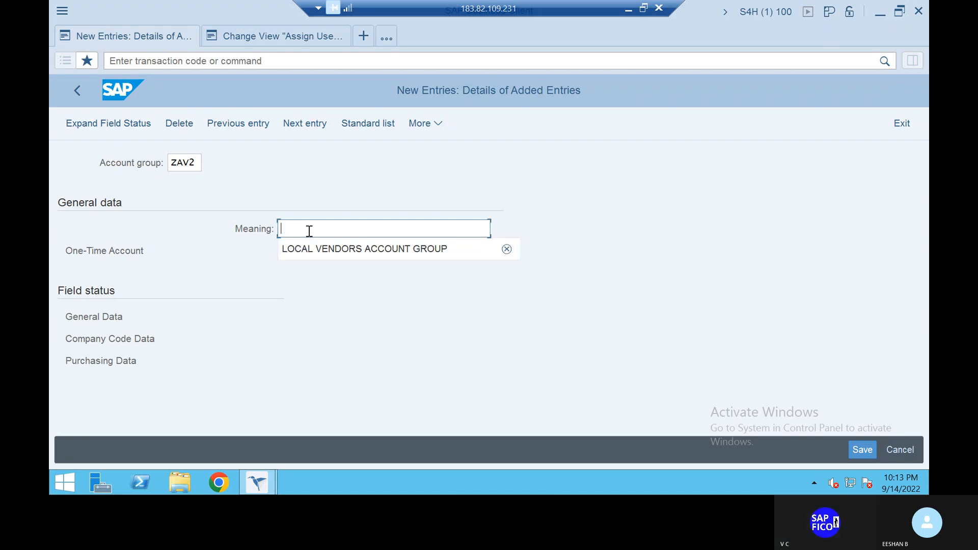
pyautogui.write('FOREUI')
pyautogui.press('BackSpace')
pyautogui.press('BackSpace')
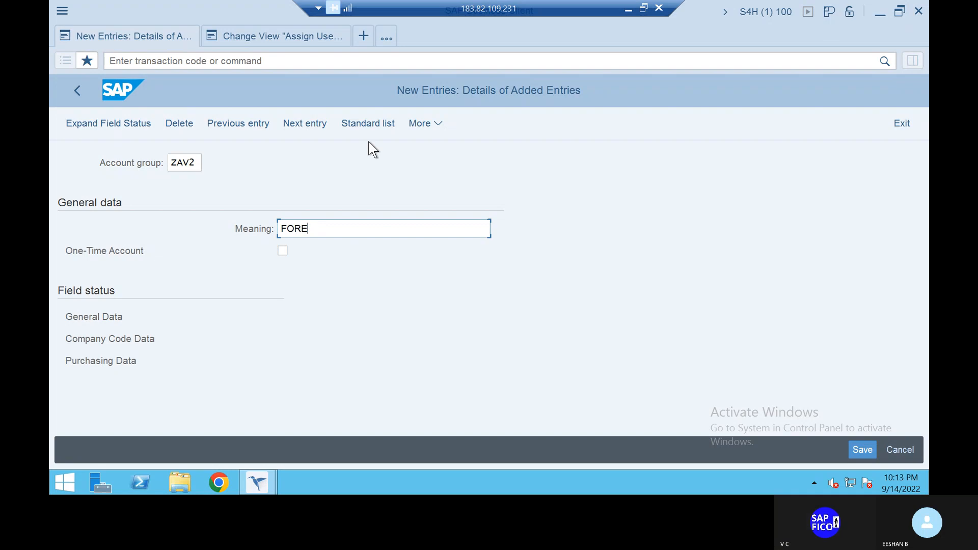
pyautogui.write('IGB')
pyautogui.press('BackSpace')
pyautogui.press('BackSpace')
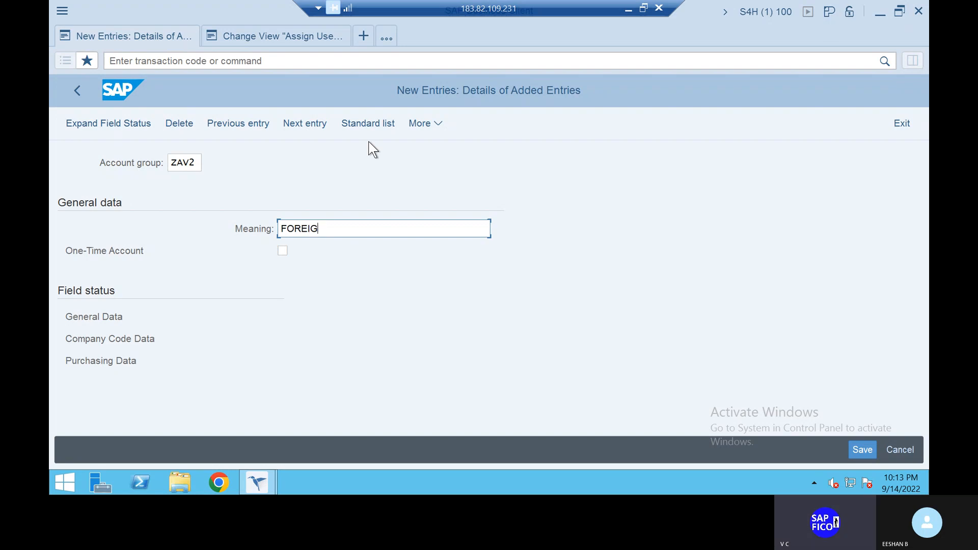
pyautogui.write('N VENDORS ACCOUNT GROUP')
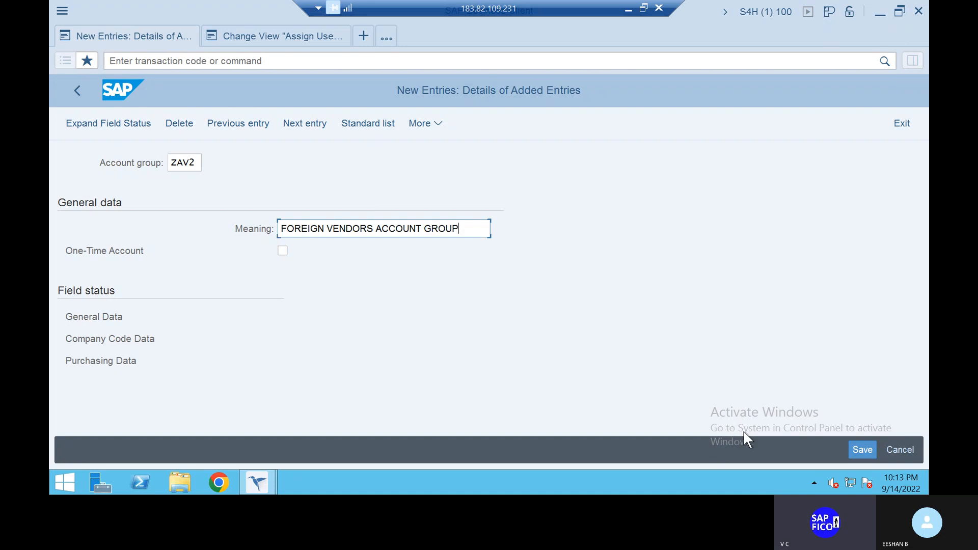
pyautogui.click(865, 450)
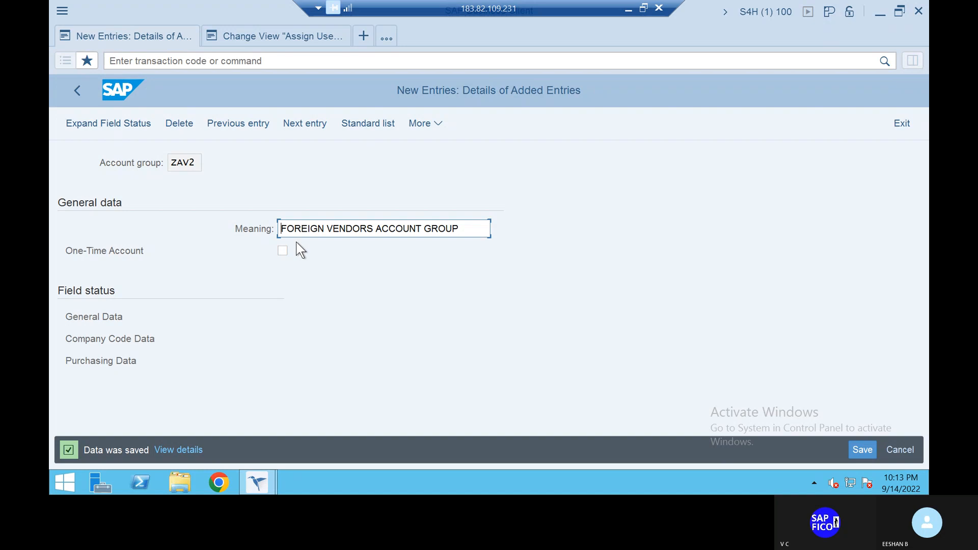
# - Add account group ZAV3 with the meaning ONE TIME VENDOR, mark it as a one-time account, and save it
pyautogui.click(316, 123)
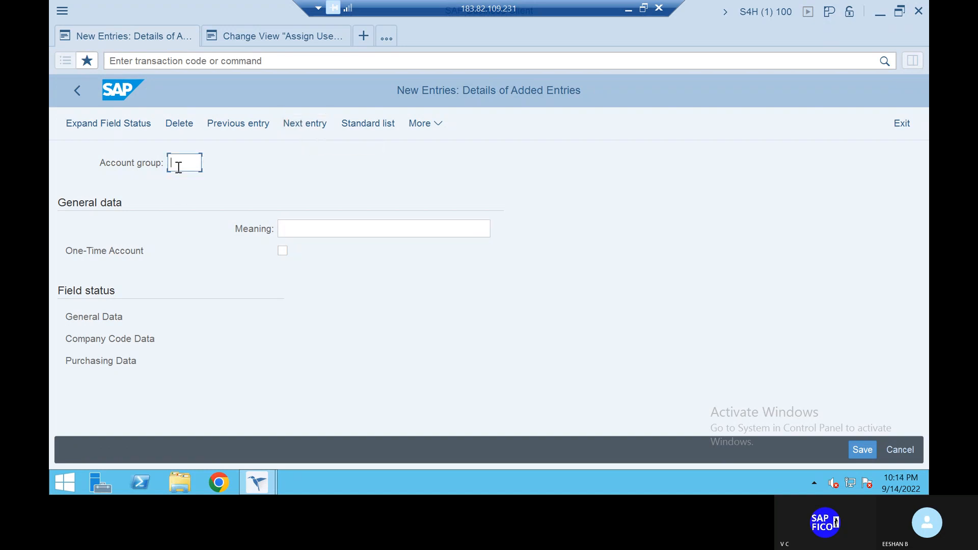
pyautogui.write('ZAV')
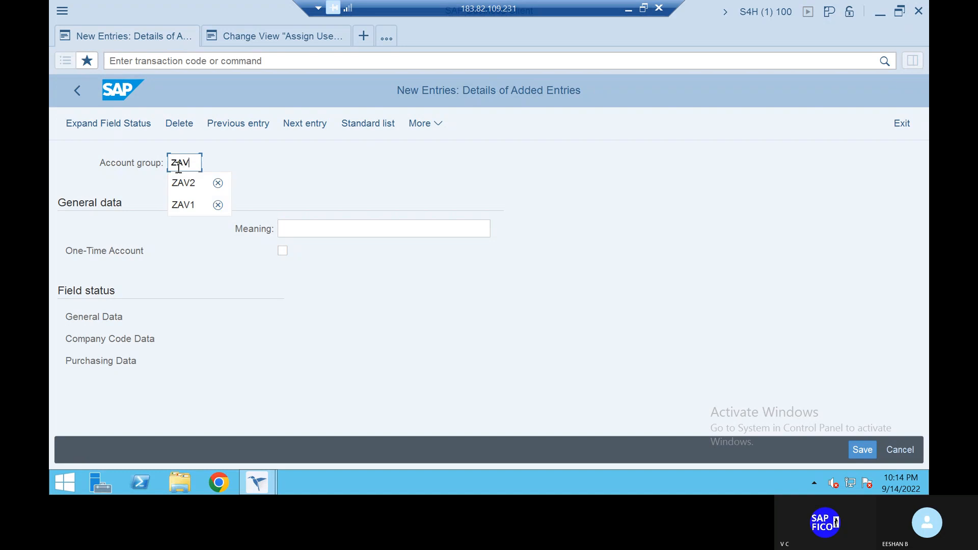
pyautogui.write('3')
pyautogui.click(294, 230)
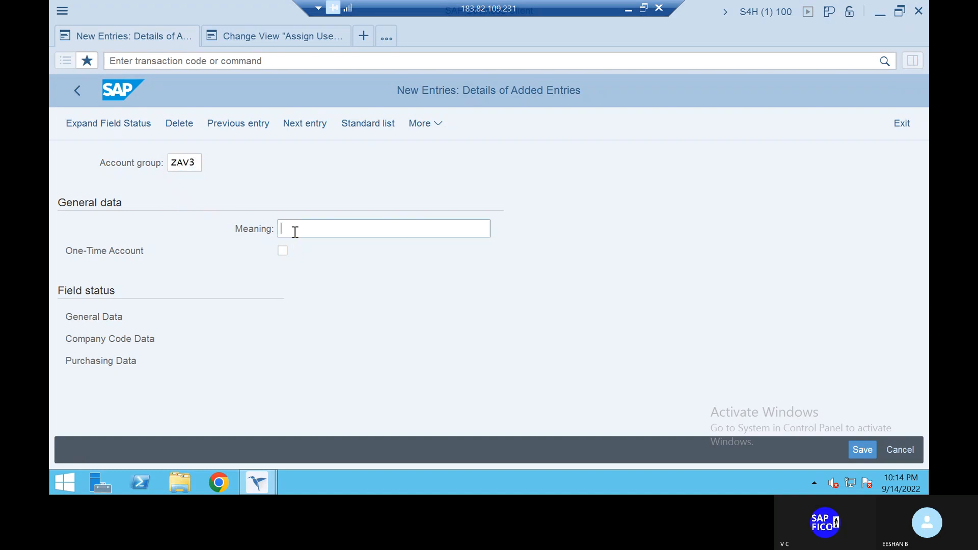
pyautogui.write('ONE TIME VENDOR')
pyautogui.click(283, 253)
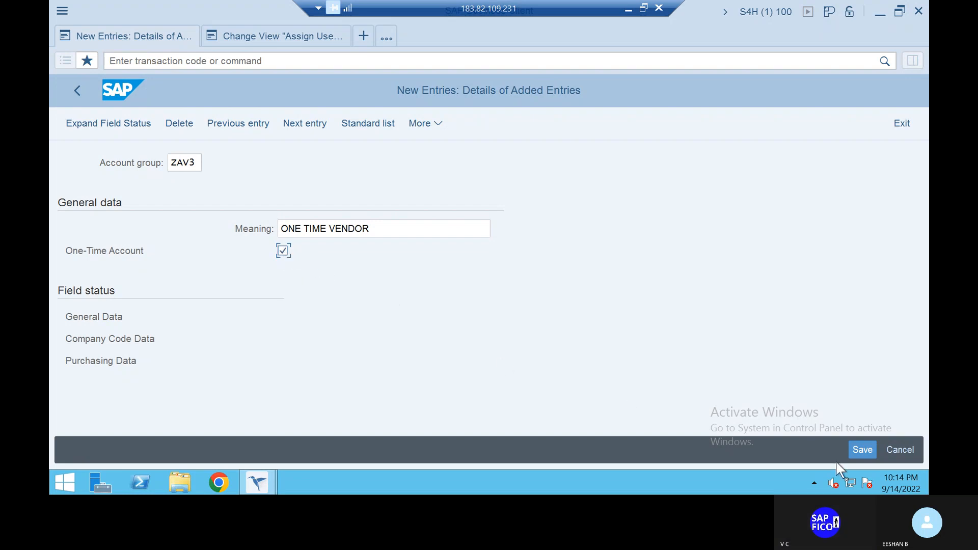
pyautogui.click(860, 452)
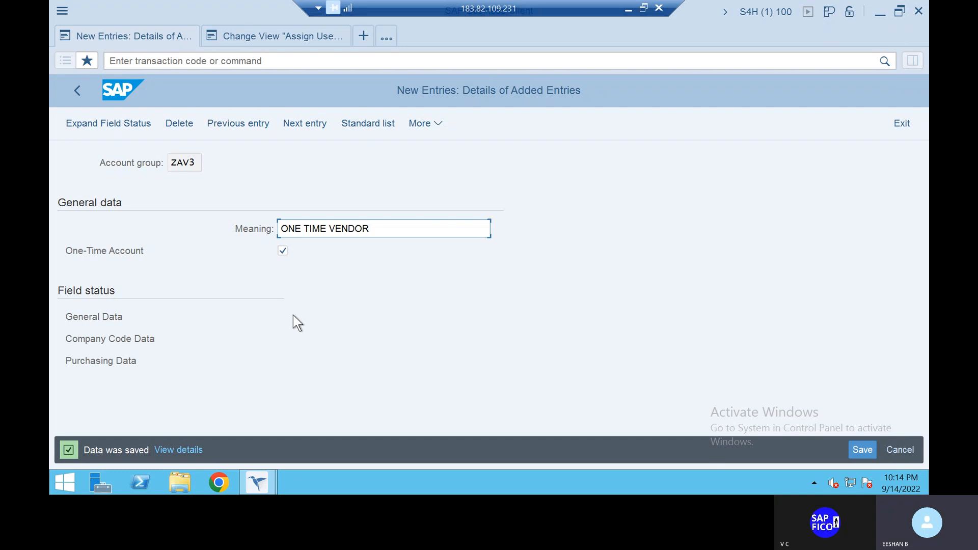
# - Leave the account group entries, run transaction XKN1, and bring up the free intervals while editing the vendor number range intervals
pyautogui.click(181, 61)
pyautogui.write('/N')
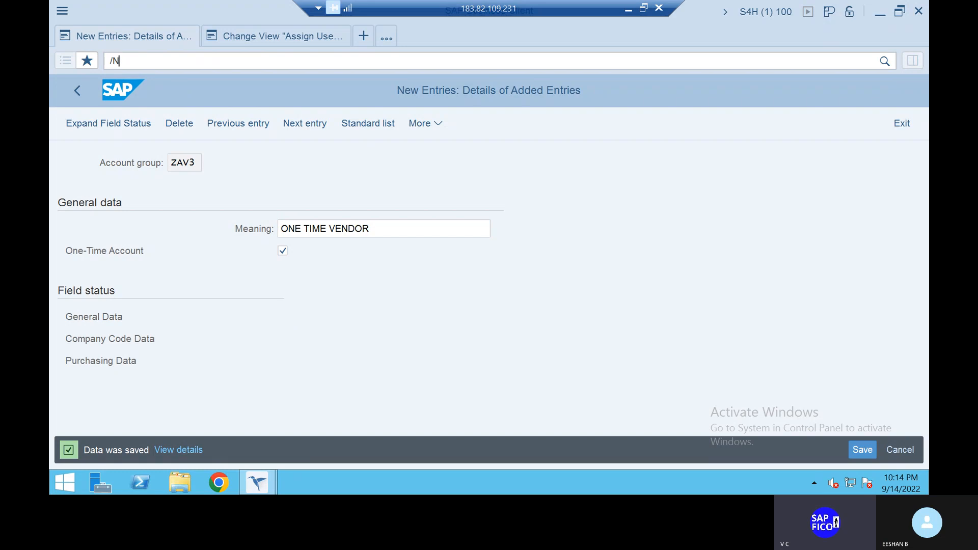
pyautogui.press('Return')
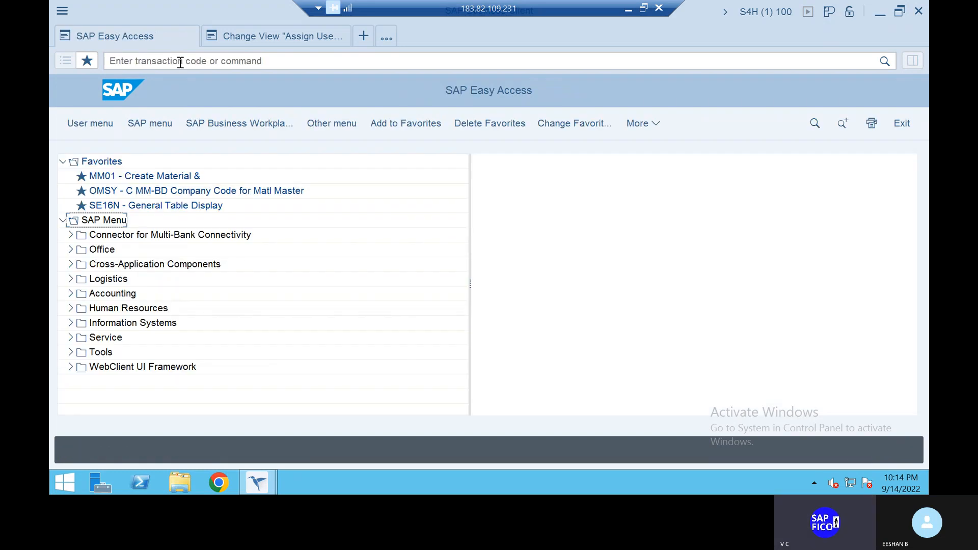
pyautogui.click(180, 61)
pyautogui.write('XK')
pyautogui.press('BackSpace')
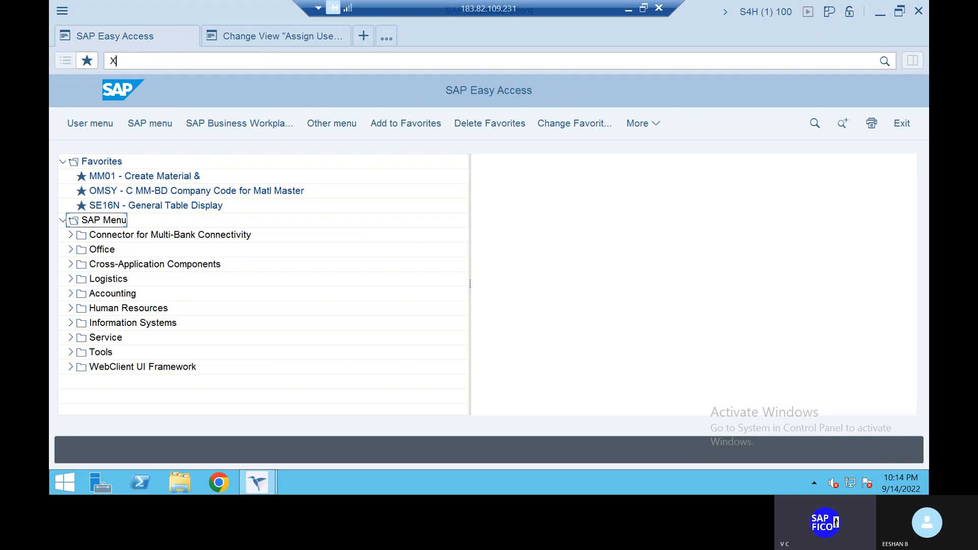
pyautogui.write('KN1')
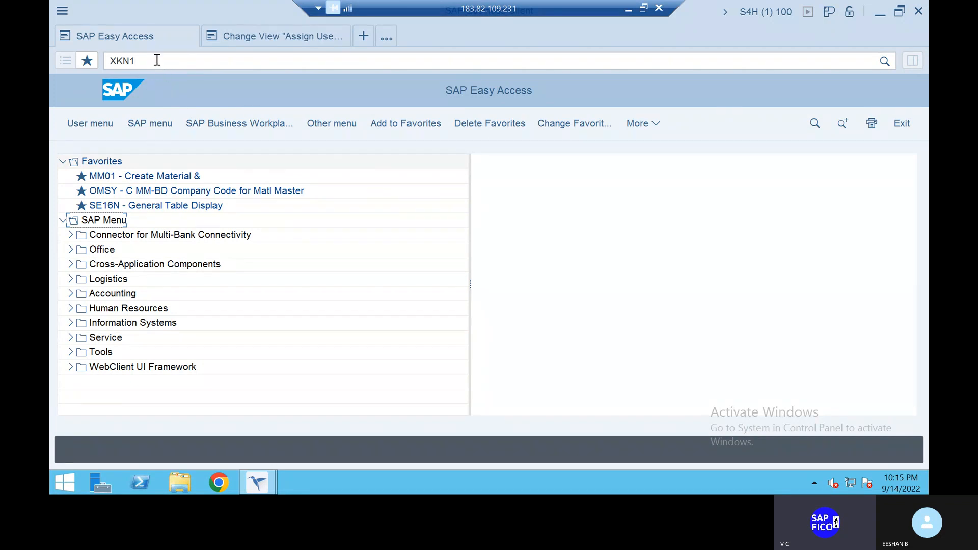
pyautogui.press('Return')
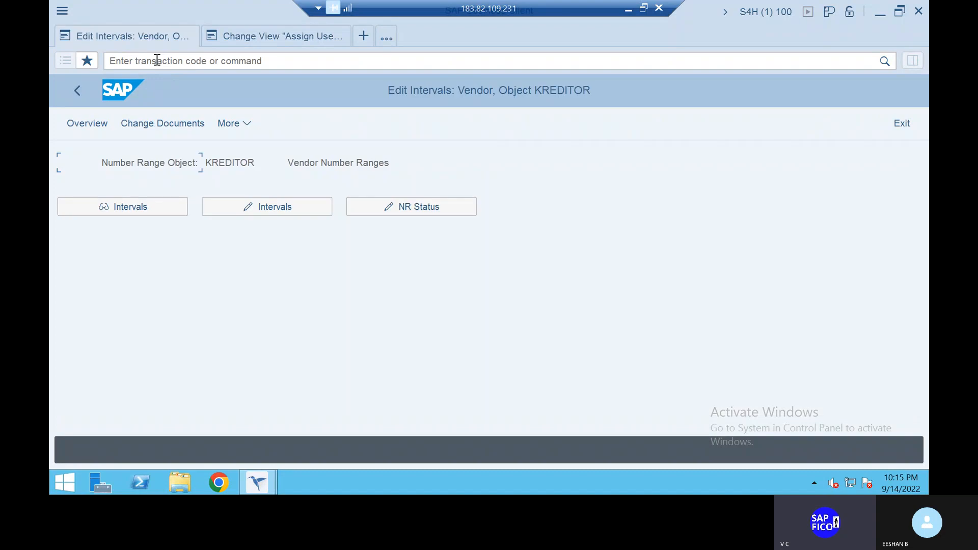
pyautogui.click(278, 211)
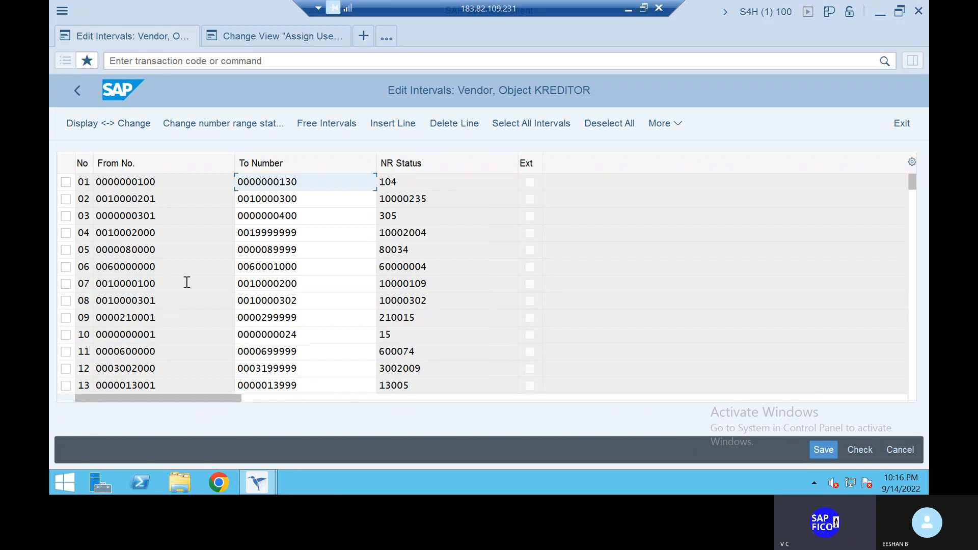
pyautogui.click(329, 123)
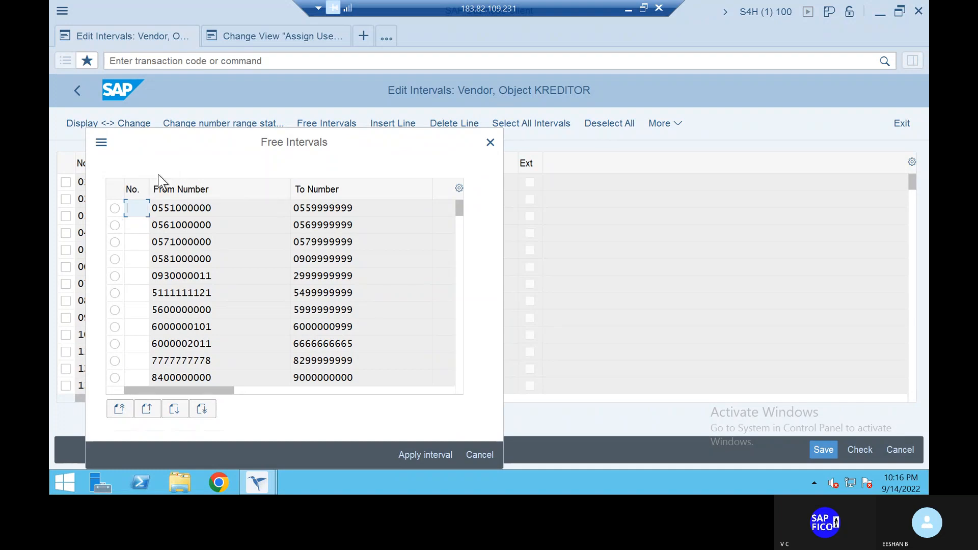
pyautogui.click(136, 206)
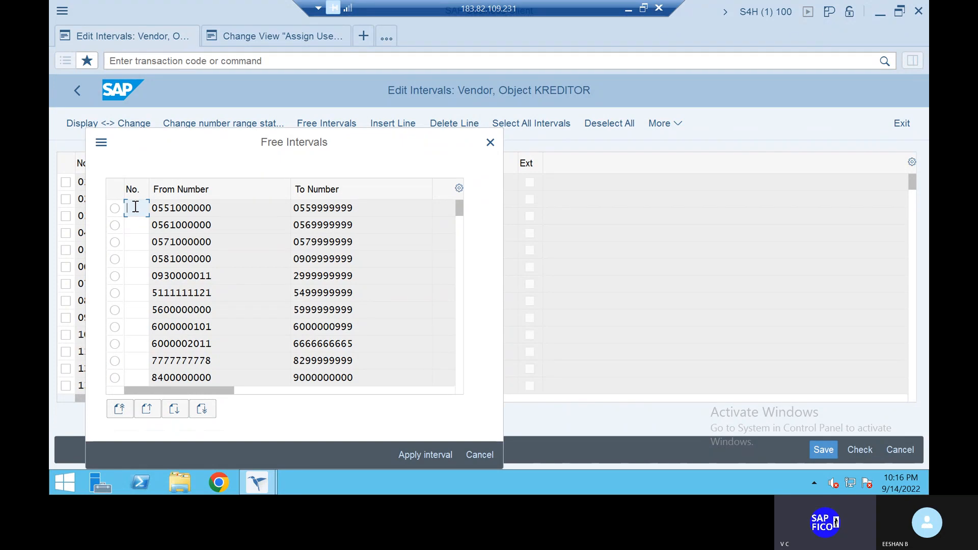
pyautogui.write('Z1')
pyautogui.click(135, 222)
pyautogui.write('Z2')
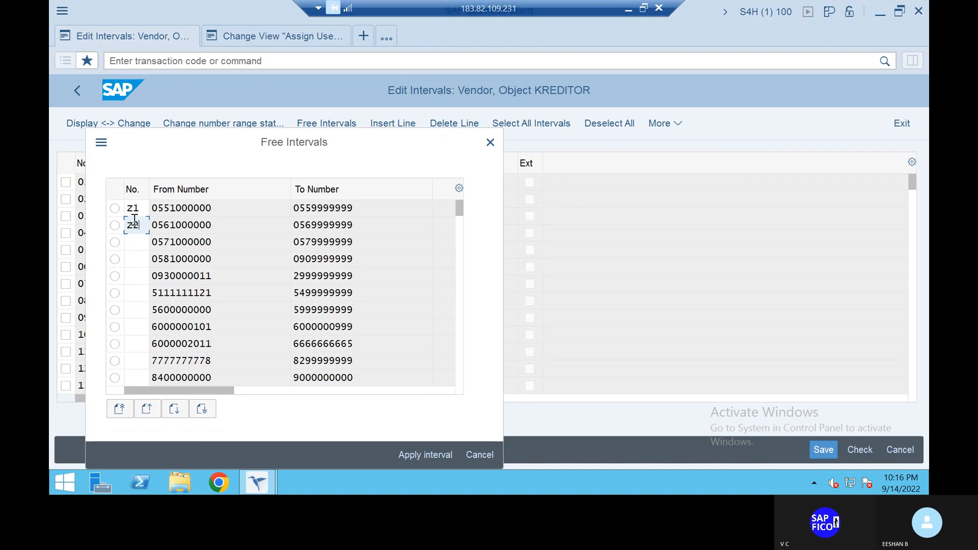
pyautogui.click(136, 243)
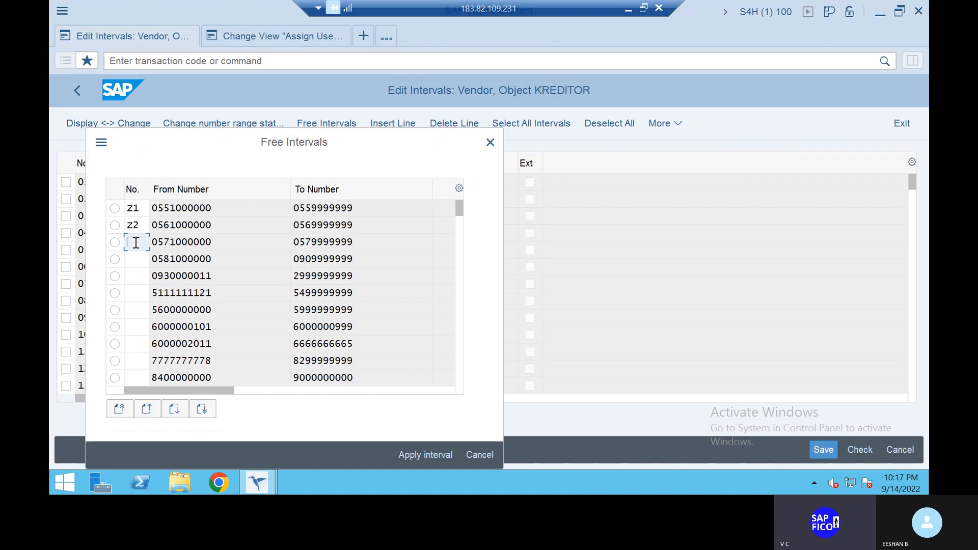
pyautogui.click(147, 228)
pyautogui.press('BackSpace')
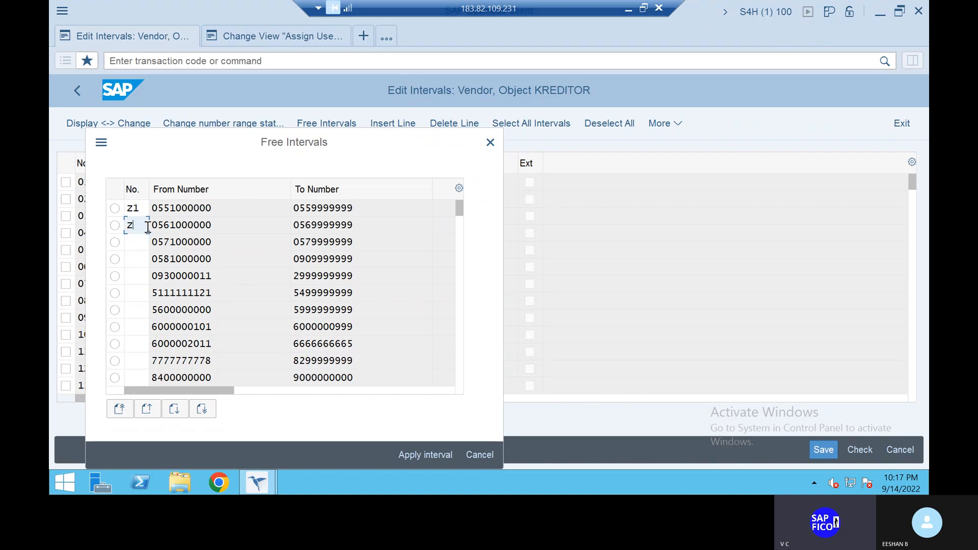
pyautogui.press('BackSpace')
pyautogui.click(115, 209)
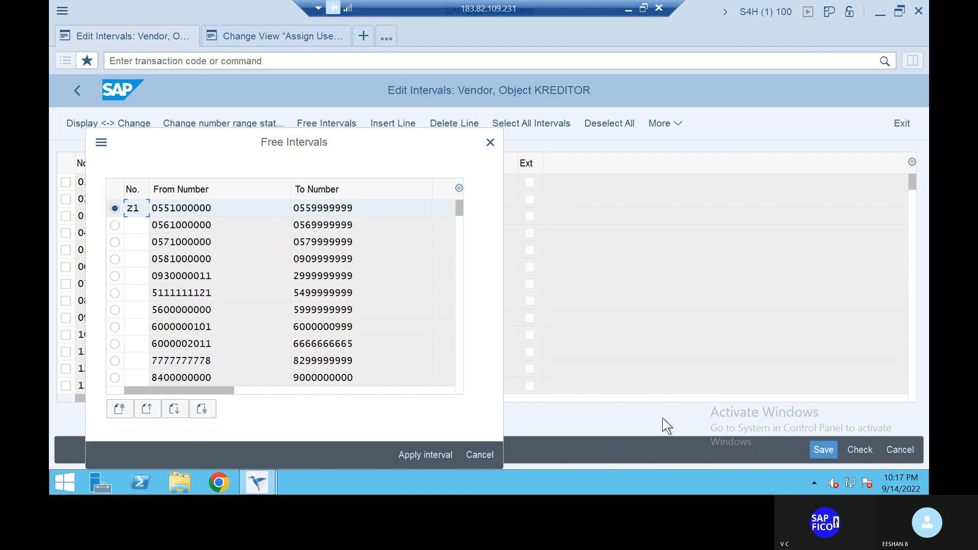
pyautogui.click(417, 450)
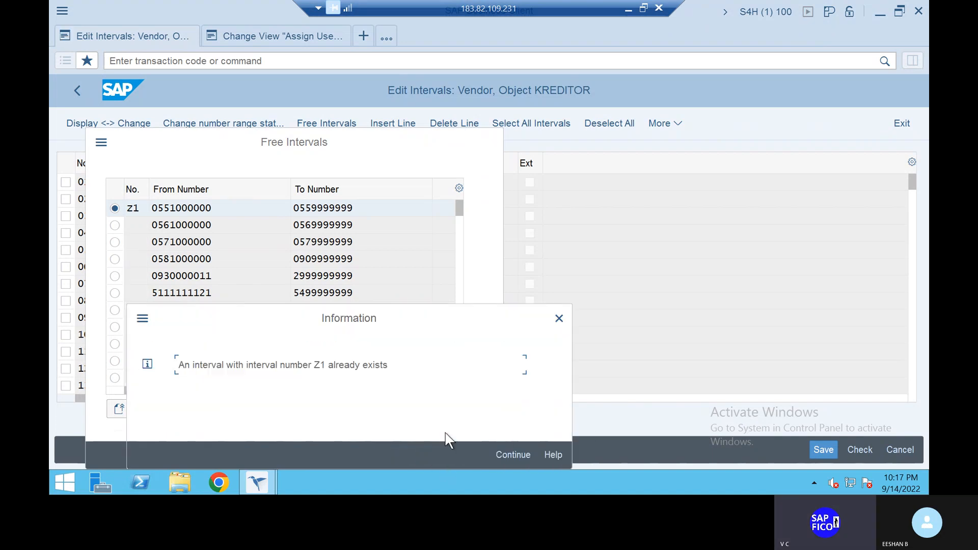
pyautogui.click(513, 453)
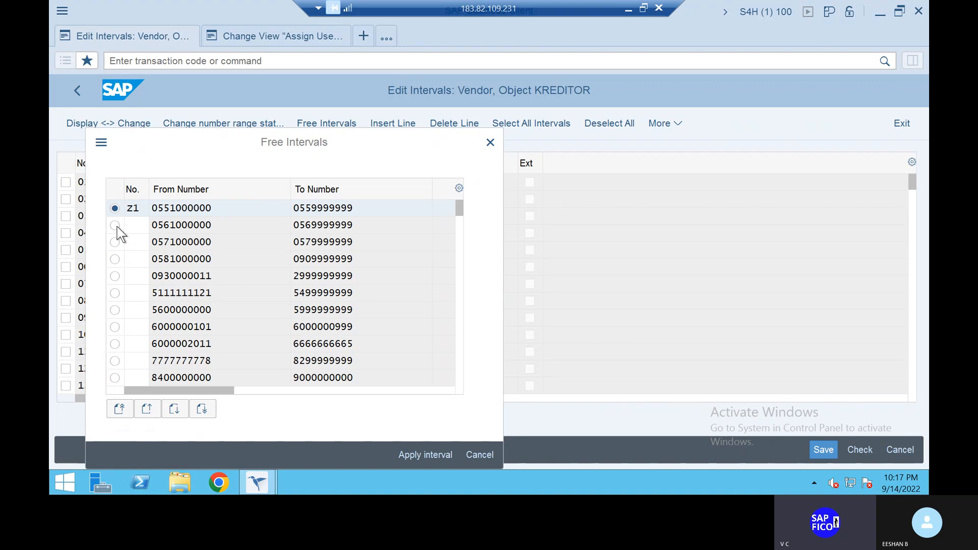
# - Change the selected interval's number to E1, apply it, and save the vendor number ranges, acknowledging the transport notice
pyautogui.click(139, 210)
pyautogui.press('BackSpace')
pyautogui.press('BackSpace')
pyautogui.write('E1')
pyautogui.click(431, 453)
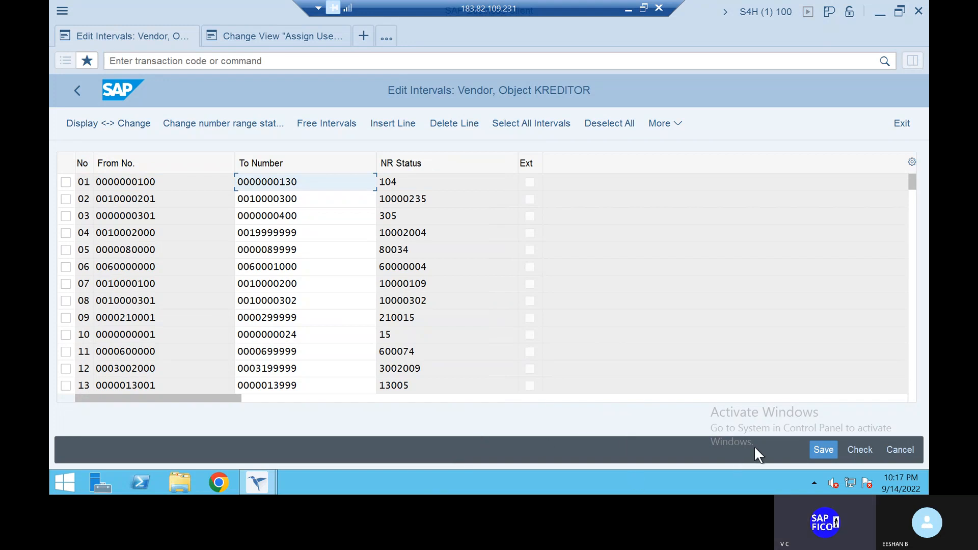
pyautogui.click(814, 450)
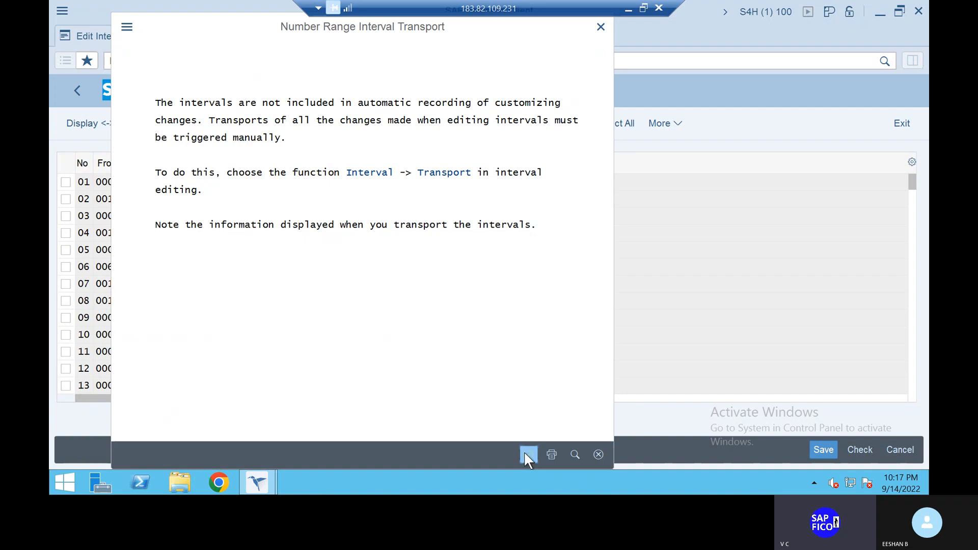
pyautogui.click(528, 453)
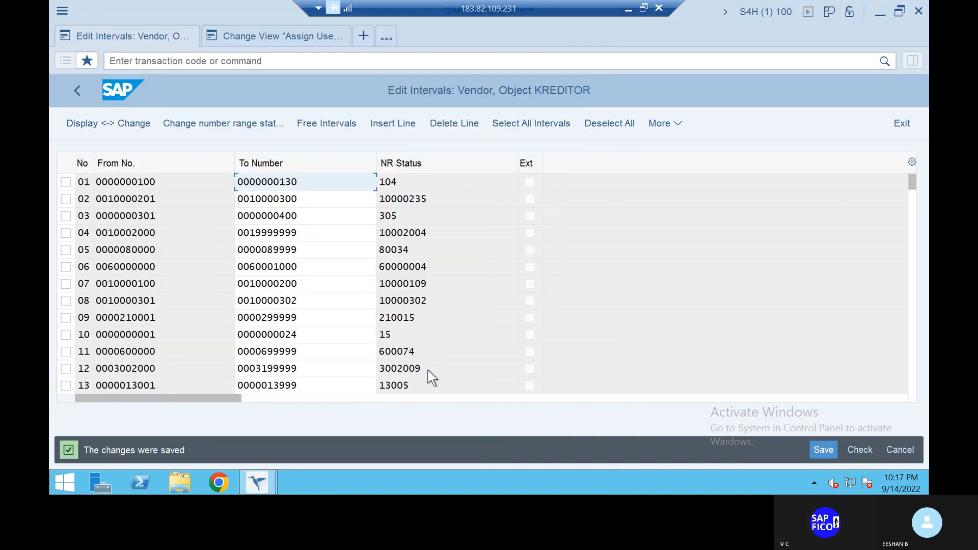
pyautogui.click(325, 119)
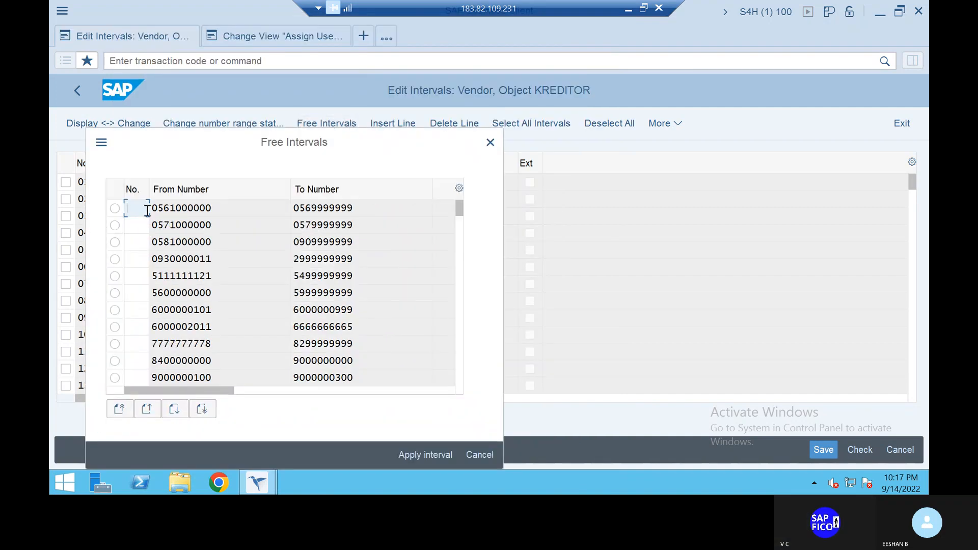
pyautogui.write('E2')
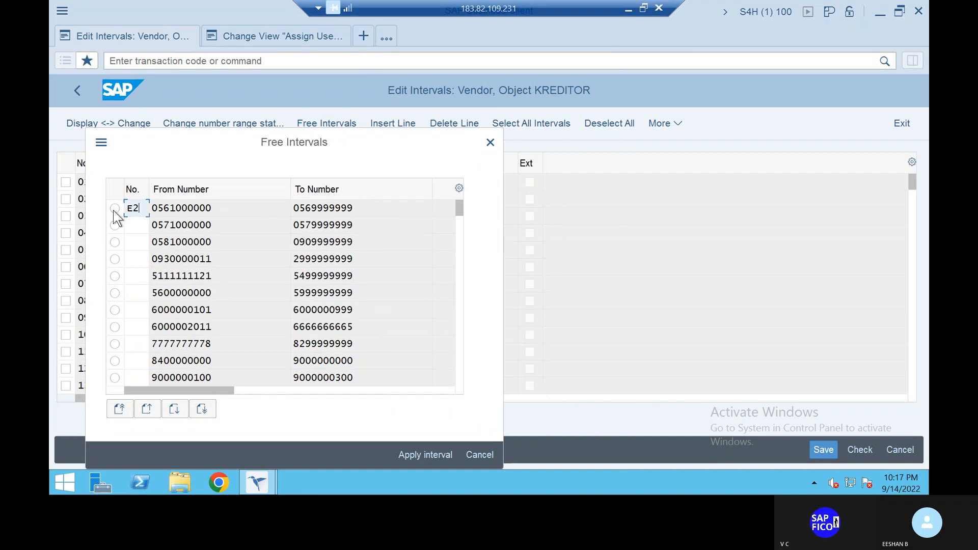
pyautogui.click(114, 208)
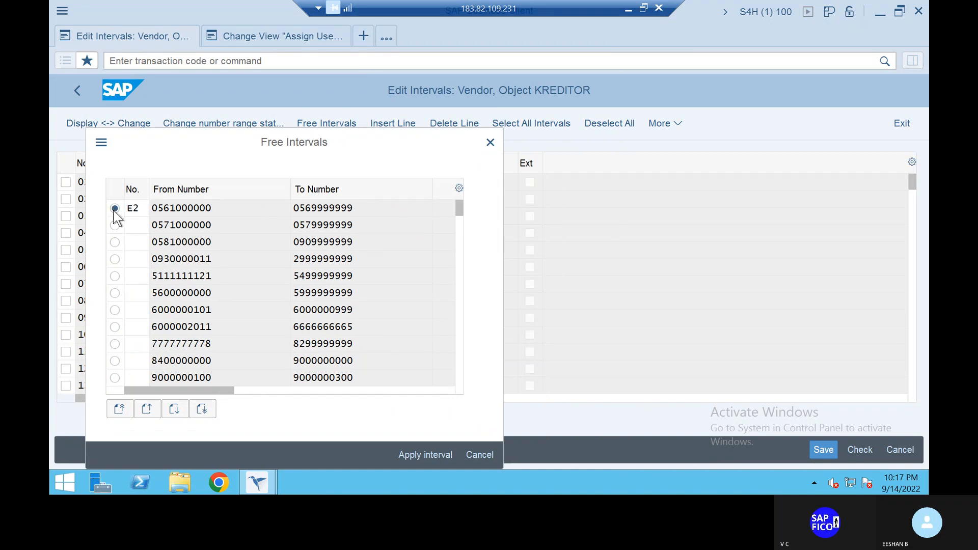
pyautogui.click(420, 452)
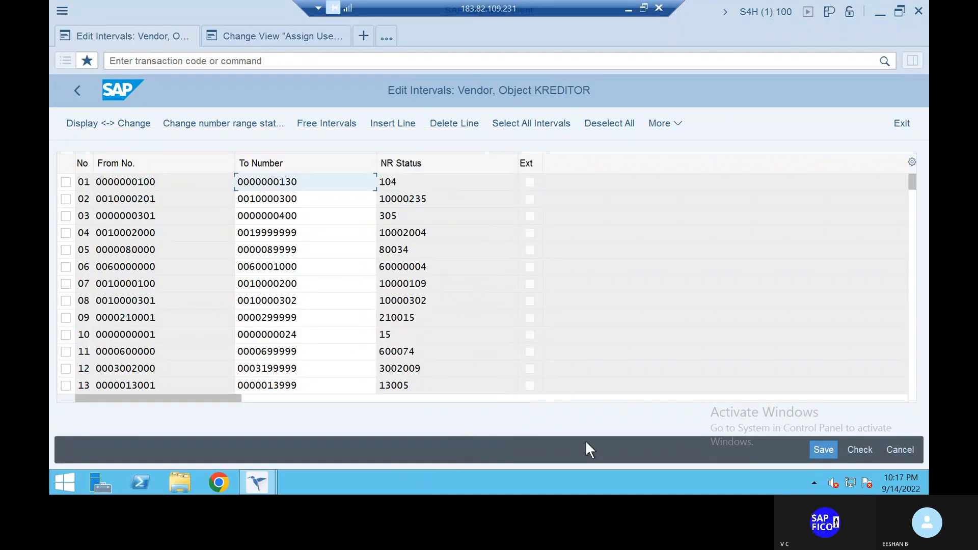
pyautogui.click(823, 449)
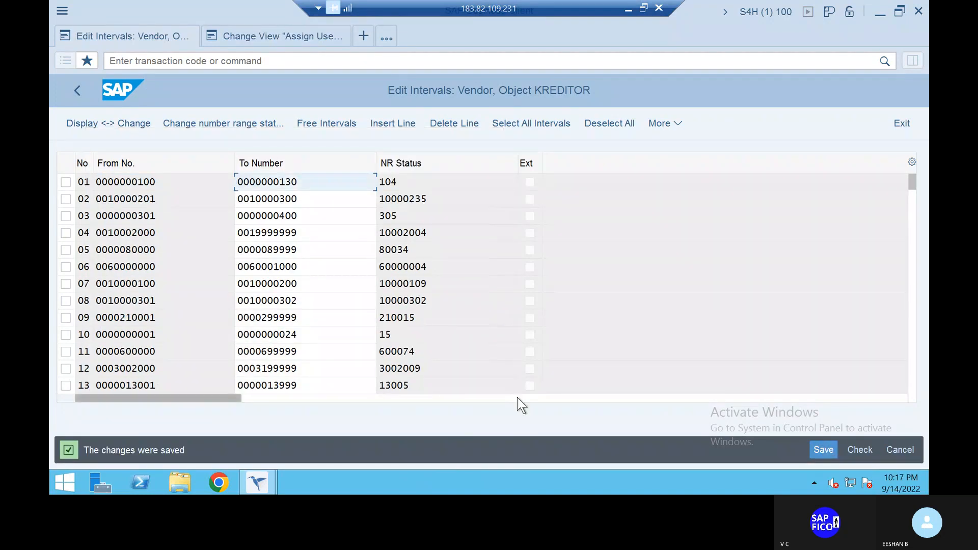
pyautogui.click(326, 124)
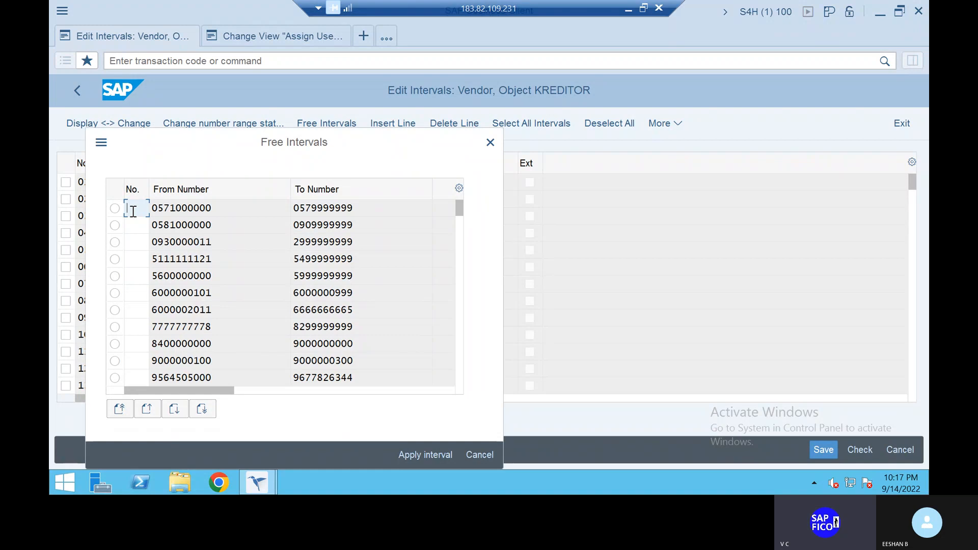
pyautogui.write('E3')
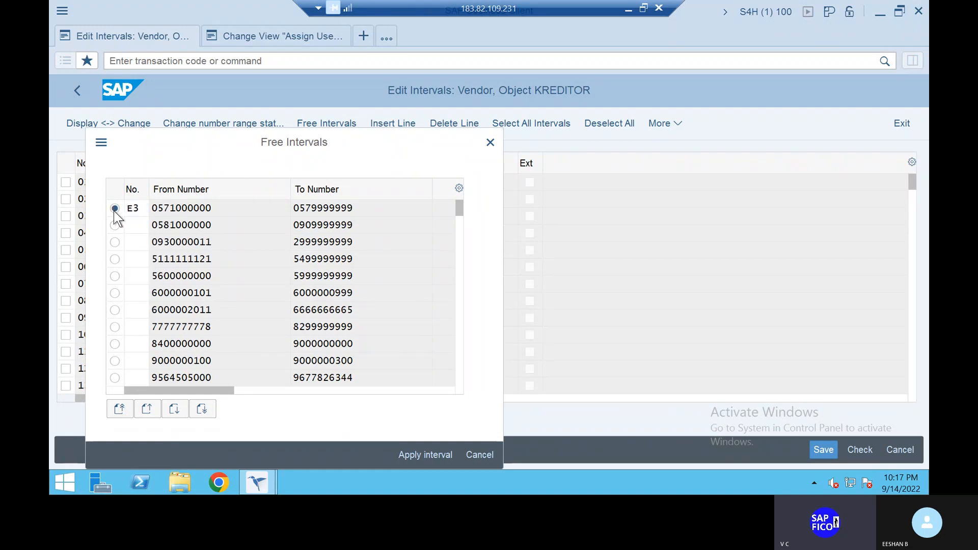
pyautogui.click(115, 209)
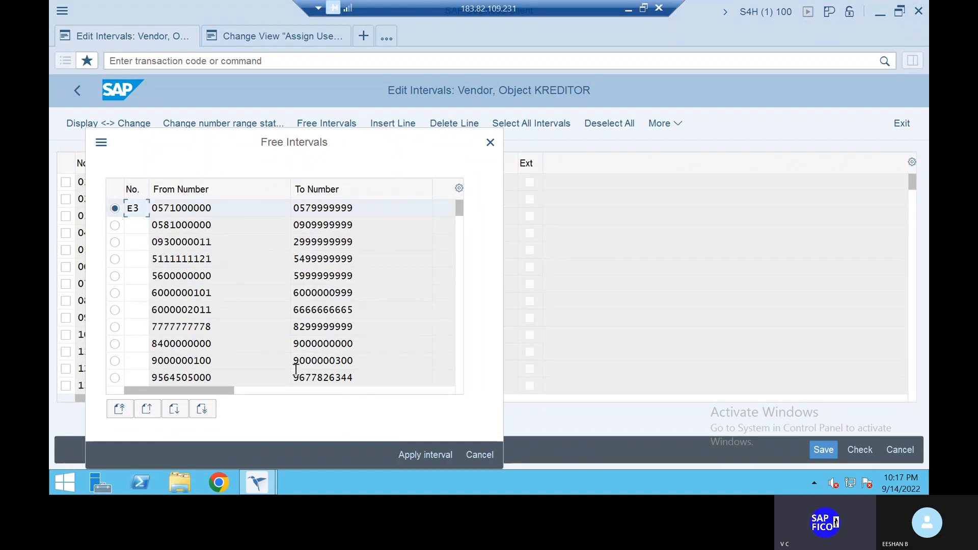
pyautogui.click(440, 452)
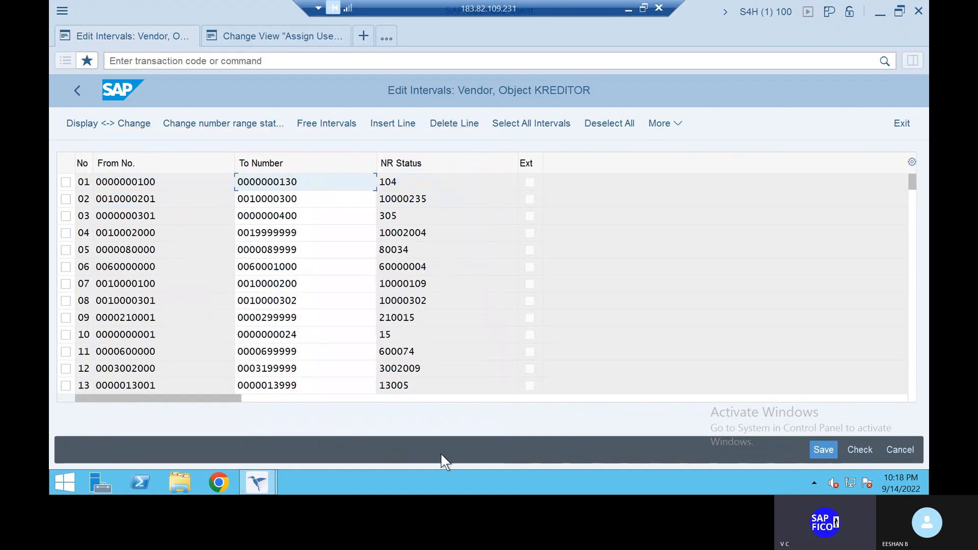
pyautogui.click(820, 450)
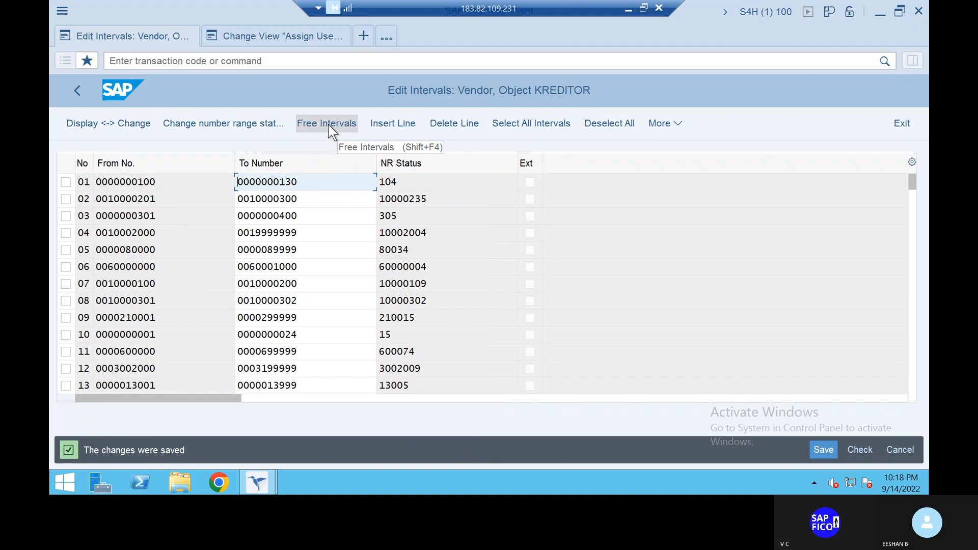
# - Open the assignment of vendor account groups to number ranges with transaction /NOBAS
pyautogui.click(274, 61)
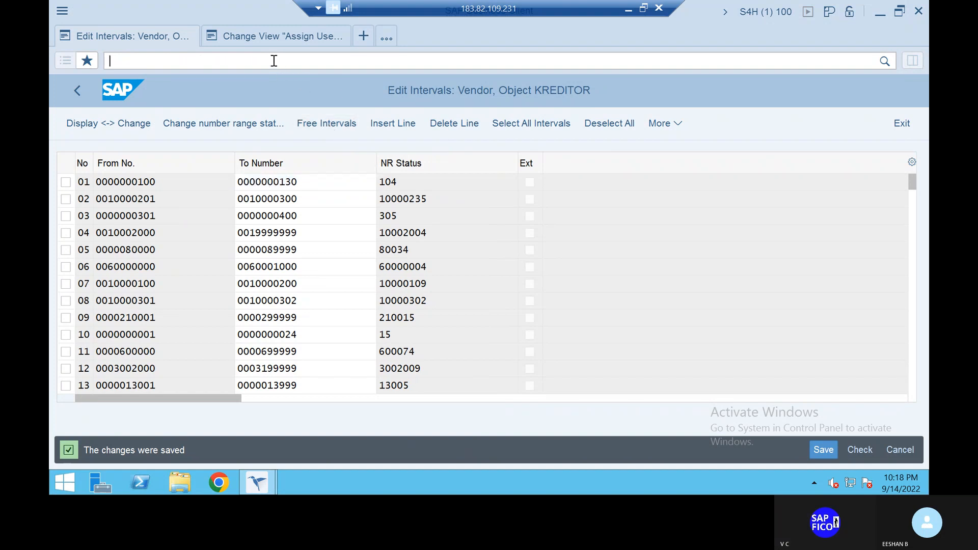
pyautogui.write('/')
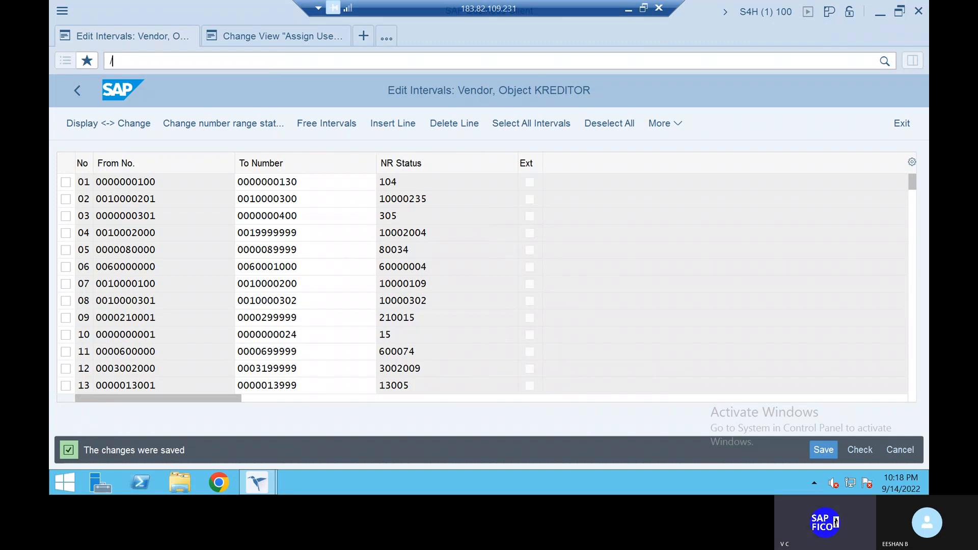
pyautogui.write('NOBAR')
pyautogui.press('BackSpace')
pyautogui.write('S')
pyautogui.press('Return')
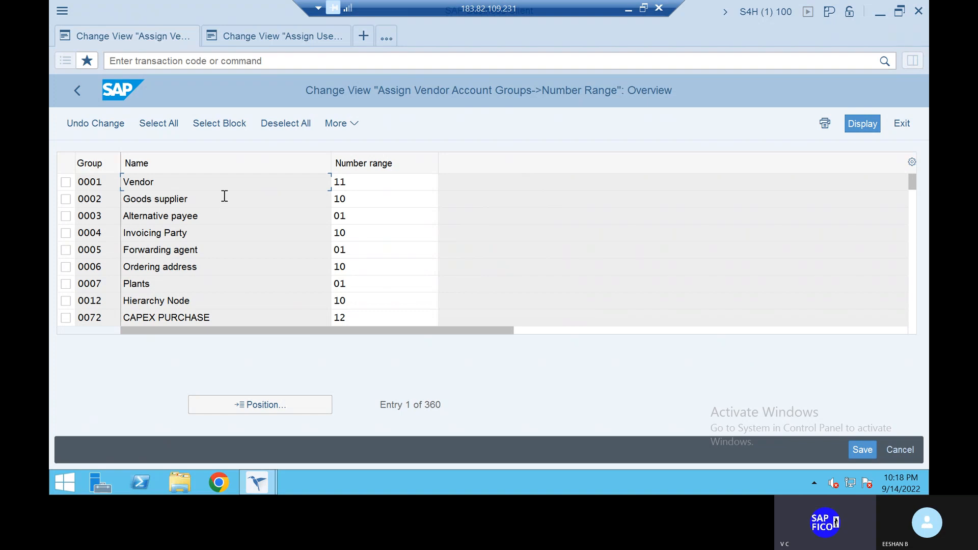
# - Assign number ranges E1, E2 and E3 to account groups ZAV1, ZAV2 and ZAV3, and save under the proposed customizing request
pyautogui.click(291, 405)
pyautogui.write('ZAV1')
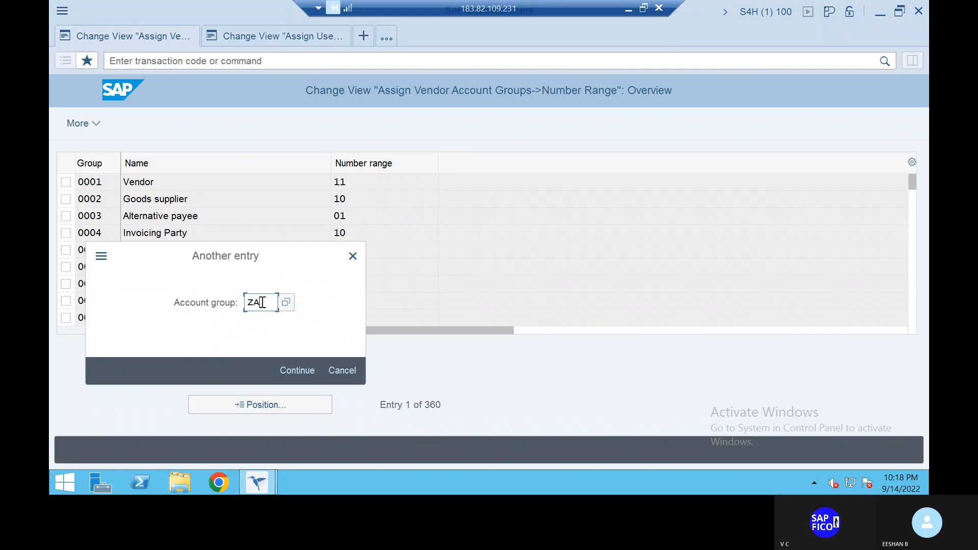
pyautogui.click(297, 373)
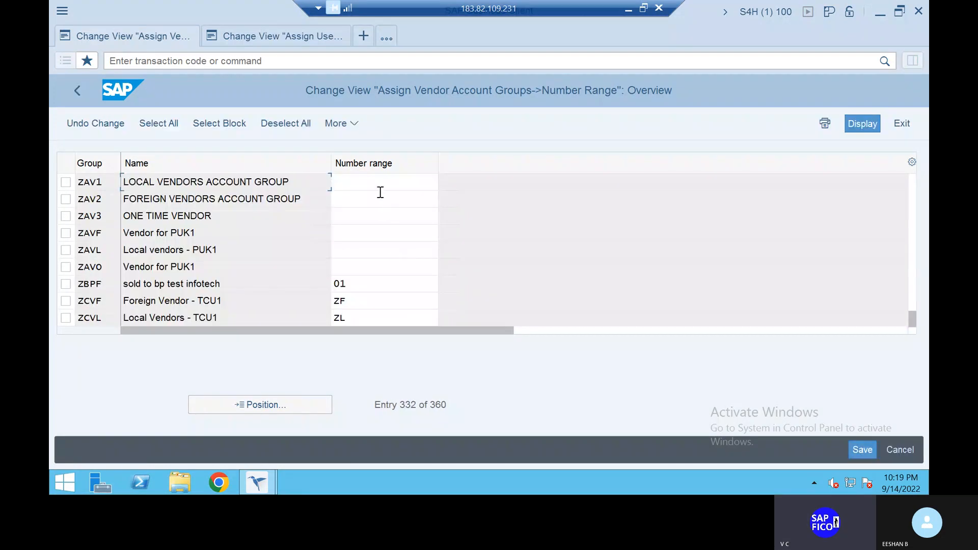
pyautogui.click(380, 184)
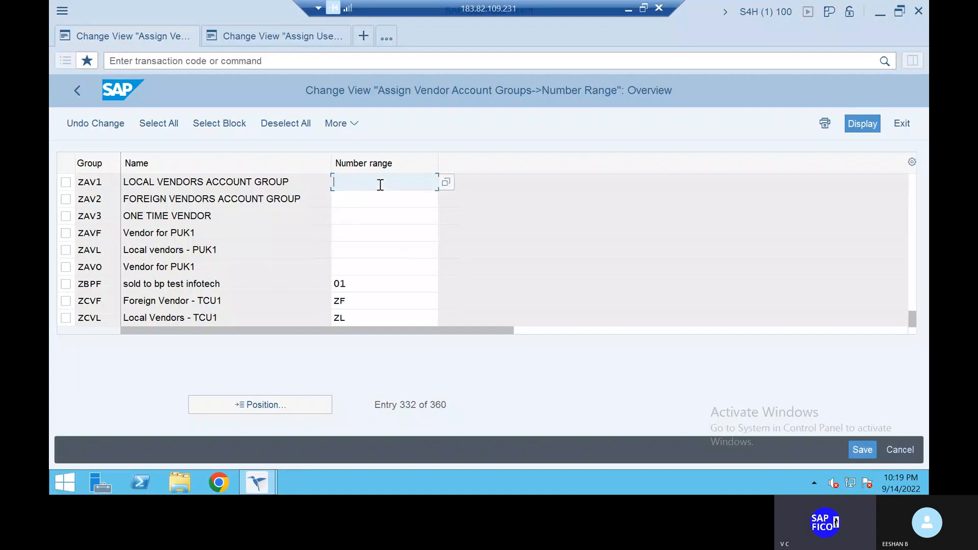
pyautogui.write('E1')
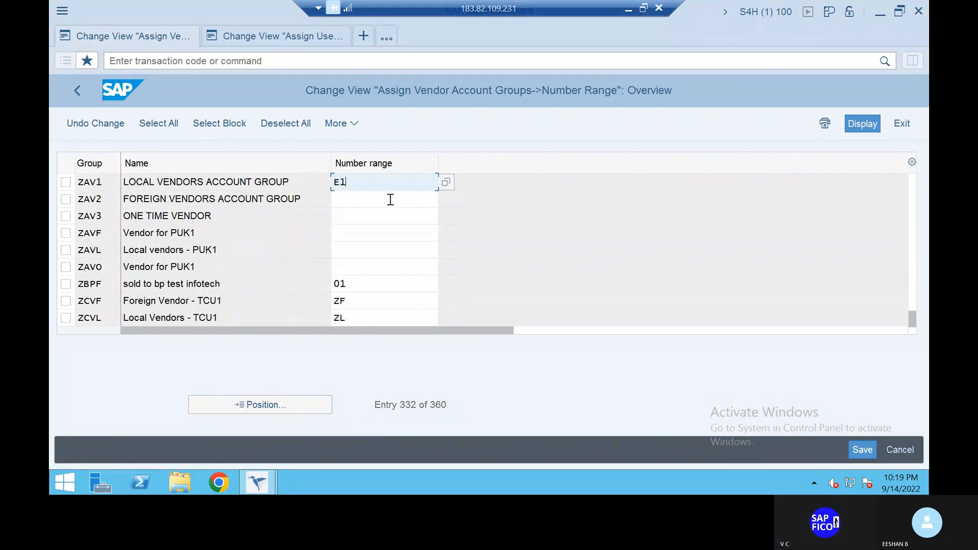
pyautogui.click(362, 198)
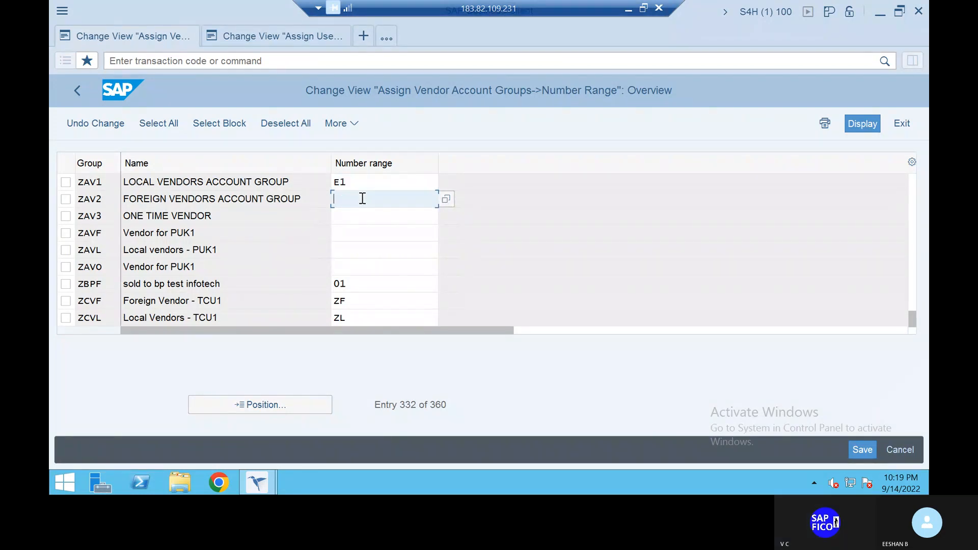
pyautogui.write('E2')
pyautogui.click(360, 218)
pyautogui.write('E3')
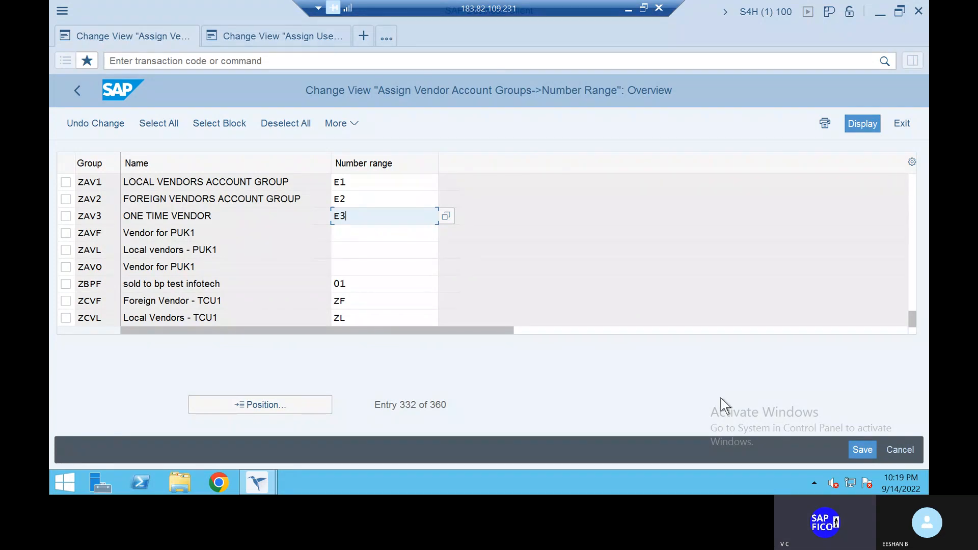
pyautogui.click(861, 449)
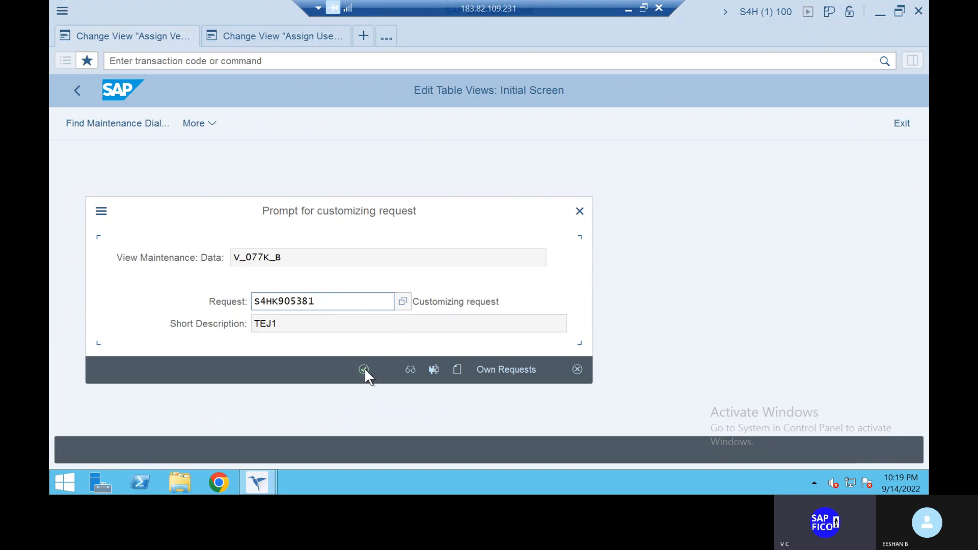
pyautogui.click(364, 369)
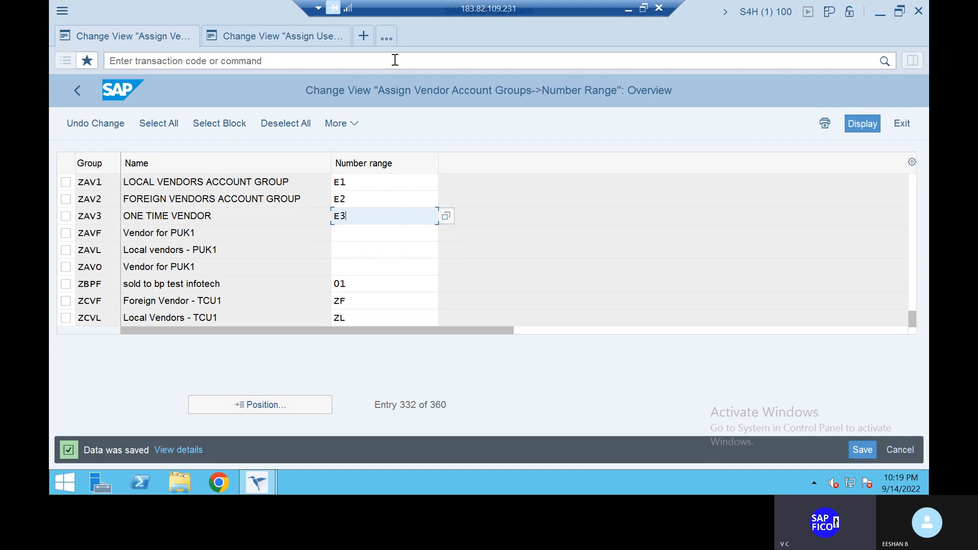
# - Leave the assignment view with /N and open the business partner number range intervals for editing through transaction BUCF
pyautogui.click(338, 62)
pyautogui.write('/N')
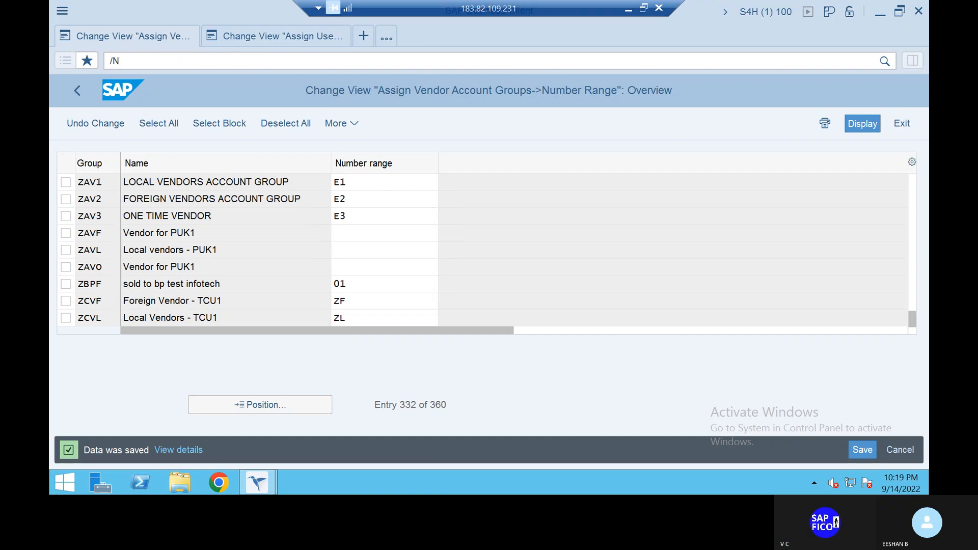
pyautogui.press('Return')
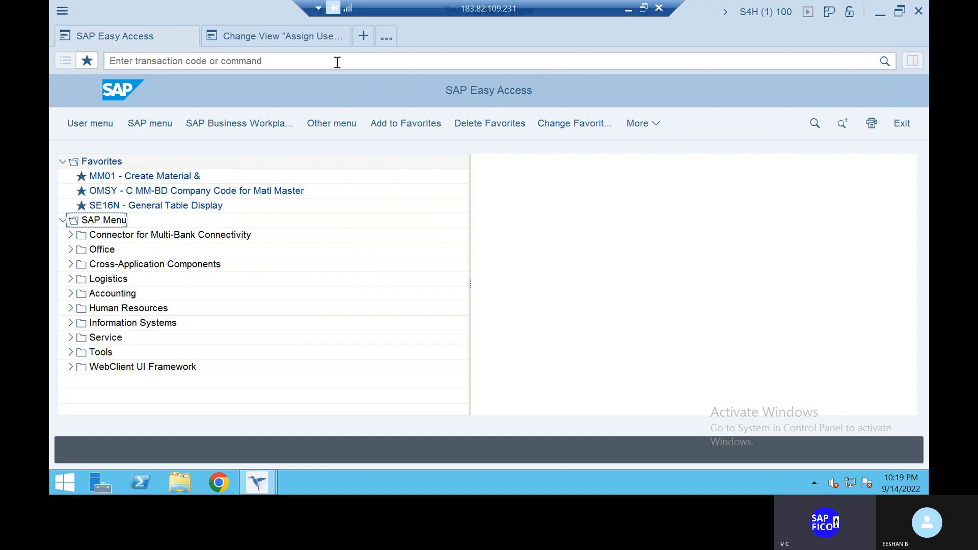
pyautogui.click(337, 62)
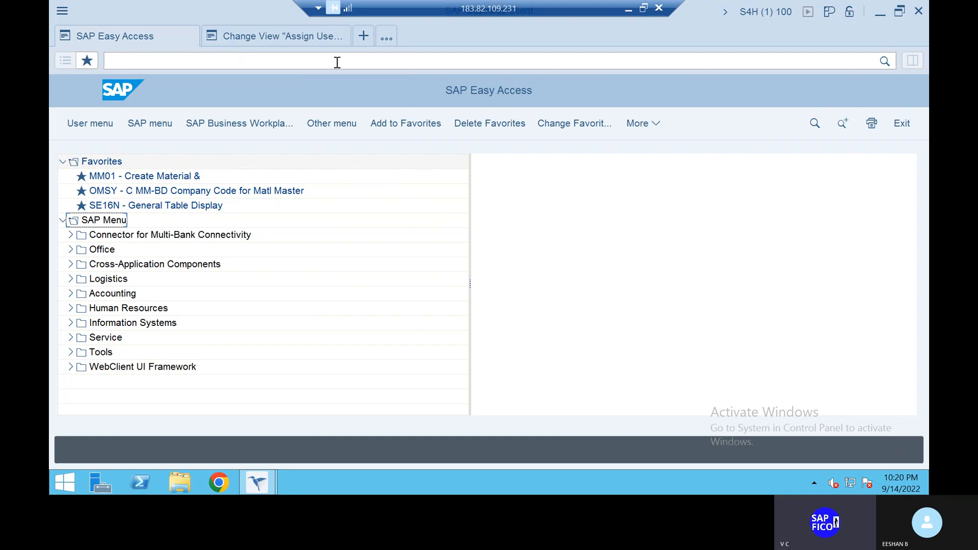
pyautogui.write('BUCF')
pyautogui.press('Return')
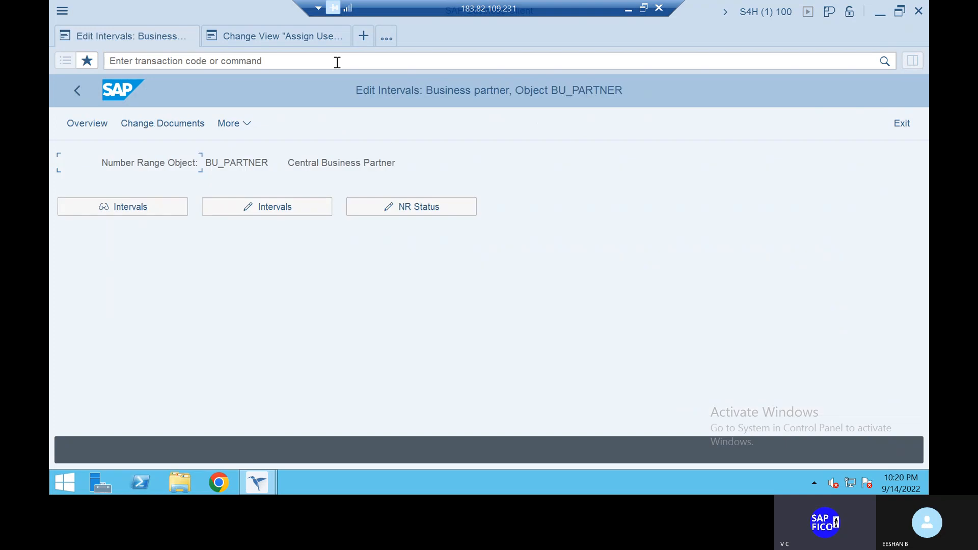
pyautogui.click(289, 207)
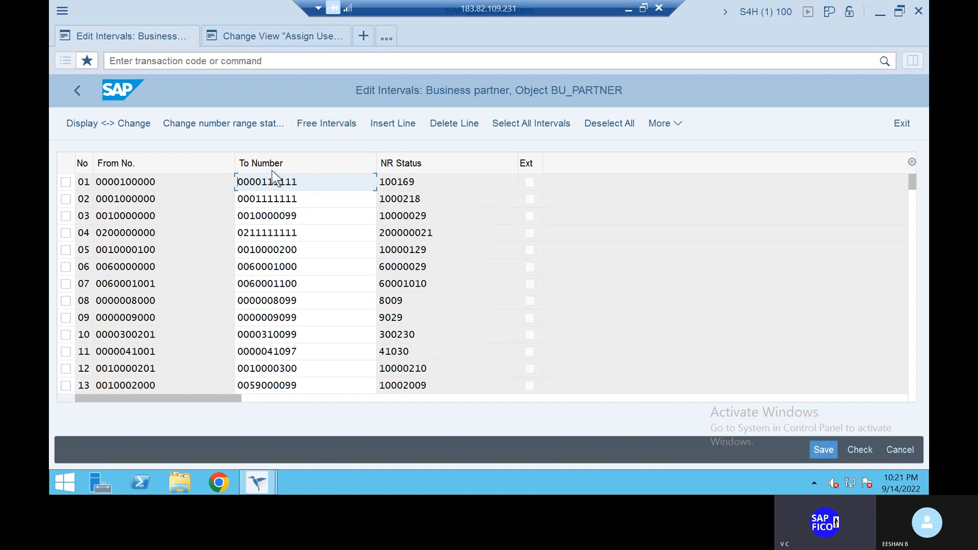
pyautogui.click(335, 123)
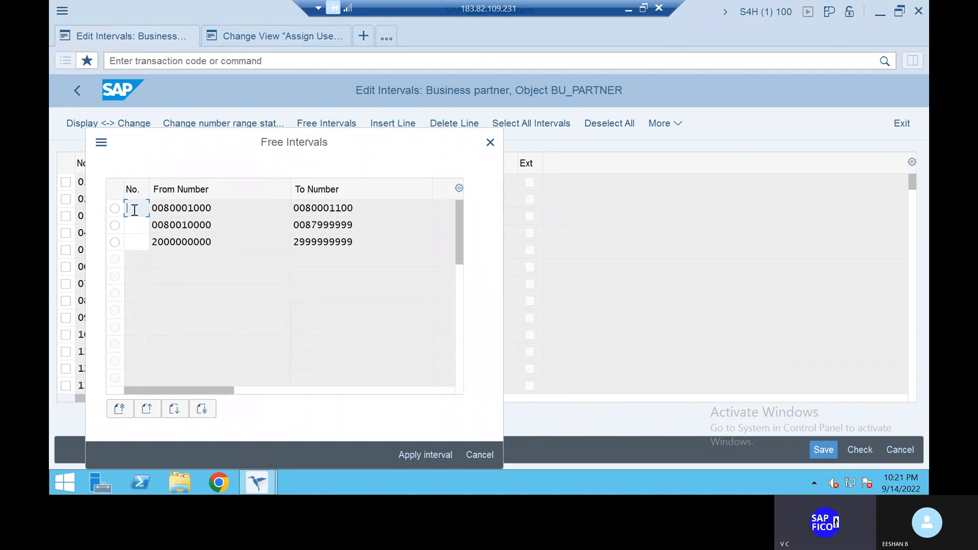
pyautogui.write('01')
pyautogui.press('BackSpace')
pyautogui.press('BackSpace')
pyautogui.write('B1')
pyautogui.click(114, 209)
pyautogui.click(435, 458)
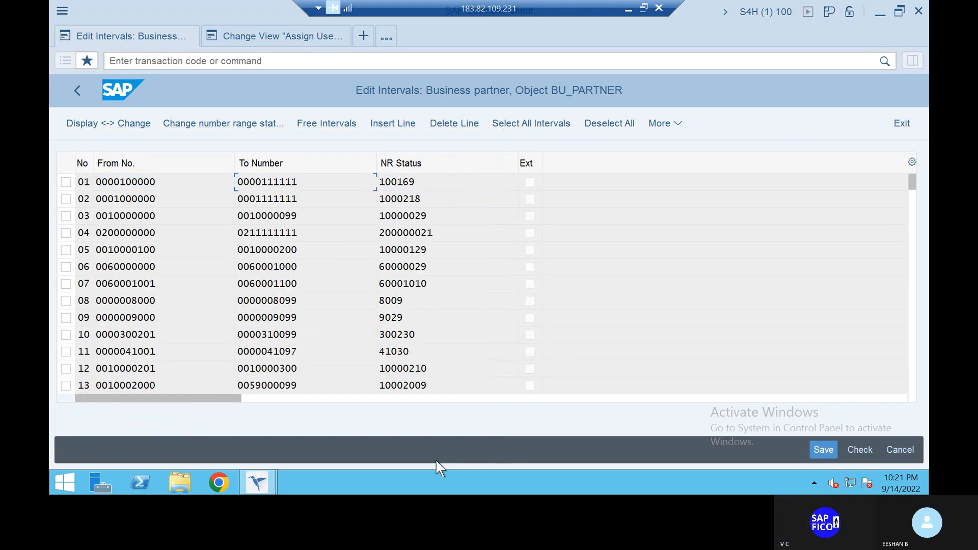
pyautogui.click(824, 449)
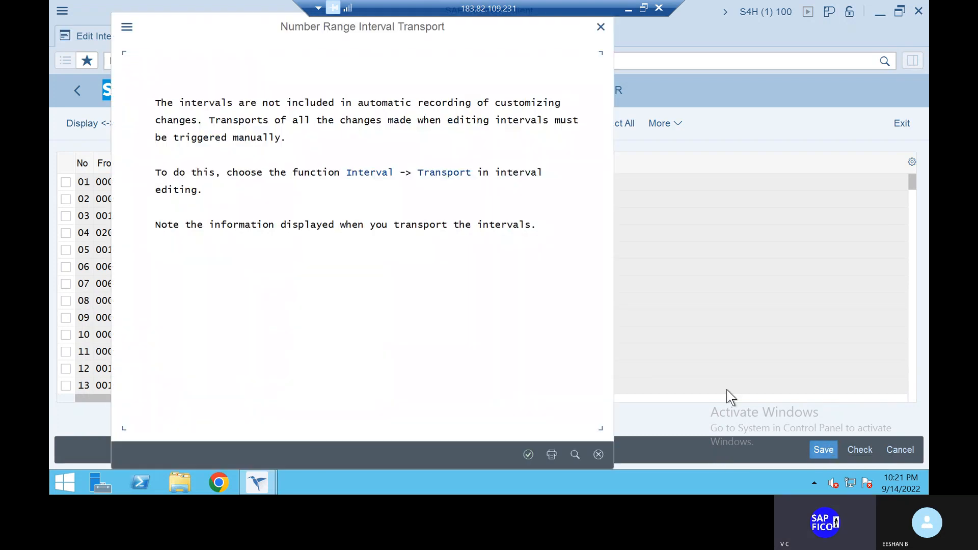
pyautogui.click(526, 454)
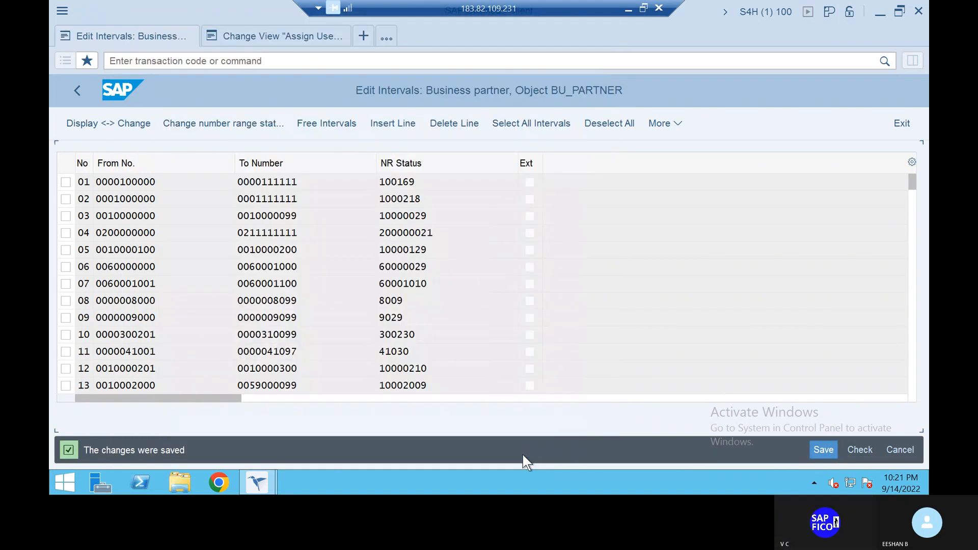
pyautogui.click(336, 123)
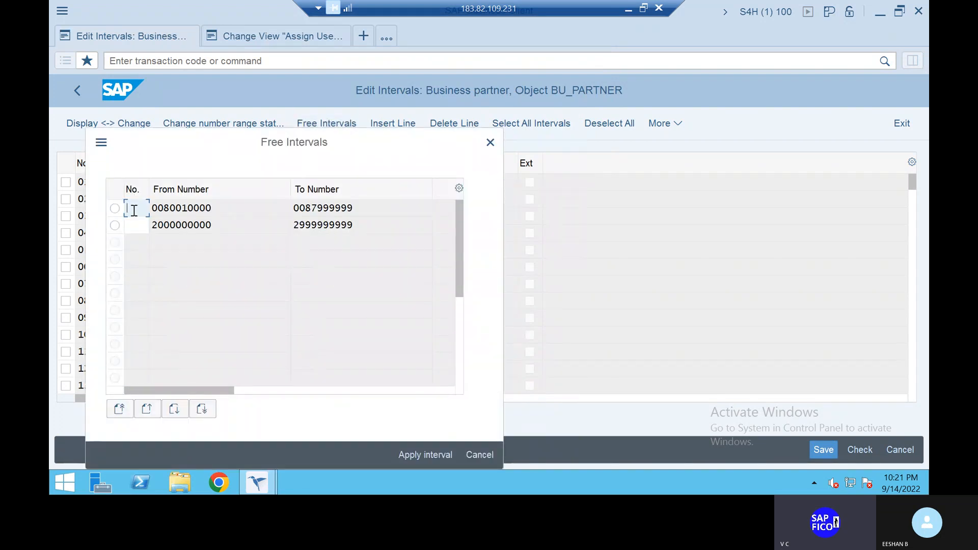
pyautogui.write('B2')
pyautogui.click(115, 209)
pyautogui.click(442, 457)
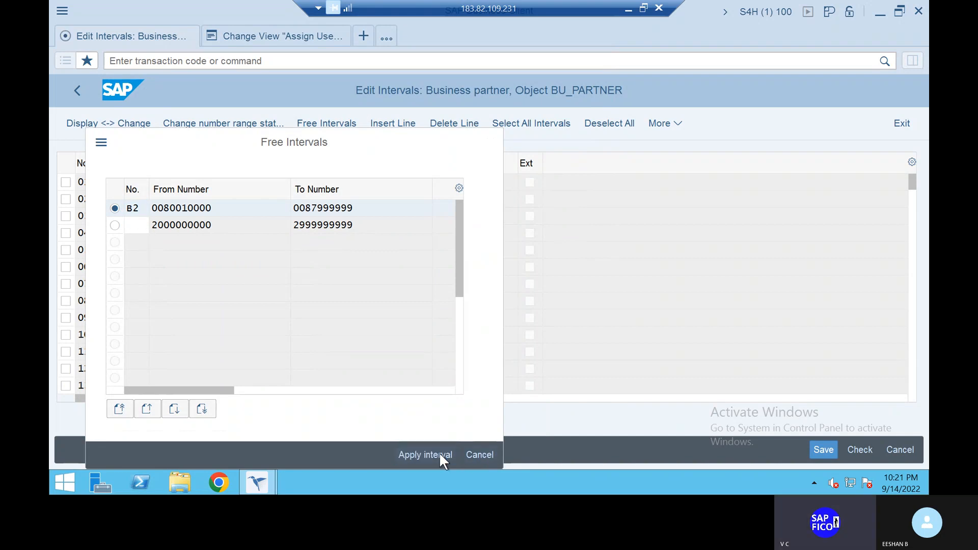
pyautogui.click(825, 454)
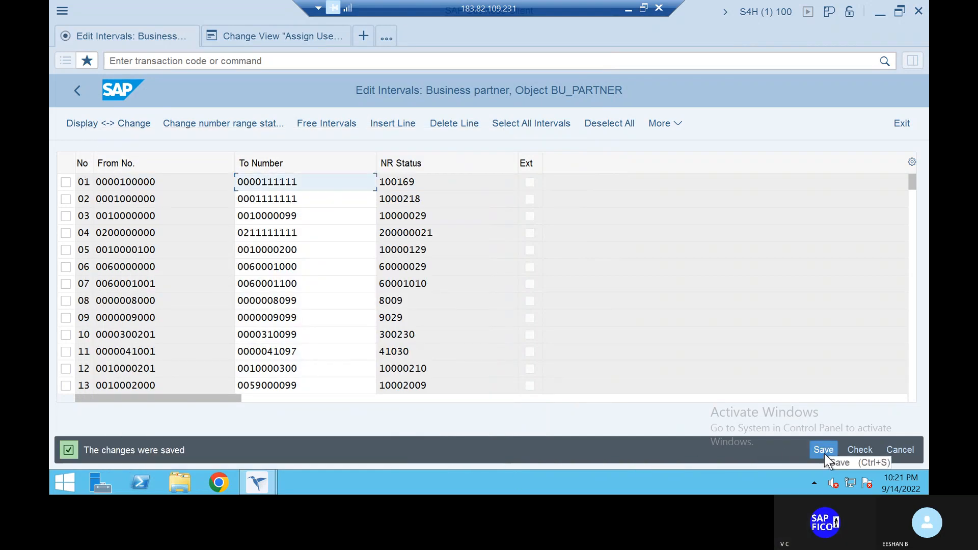
pyautogui.click(325, 124)
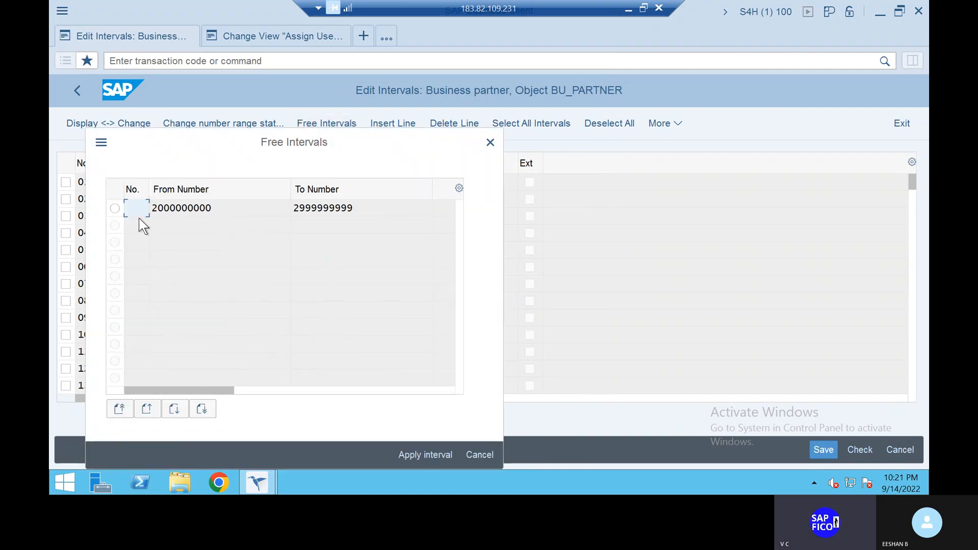
pyautogui.write('B3')
pyautogui.click(115, 208)
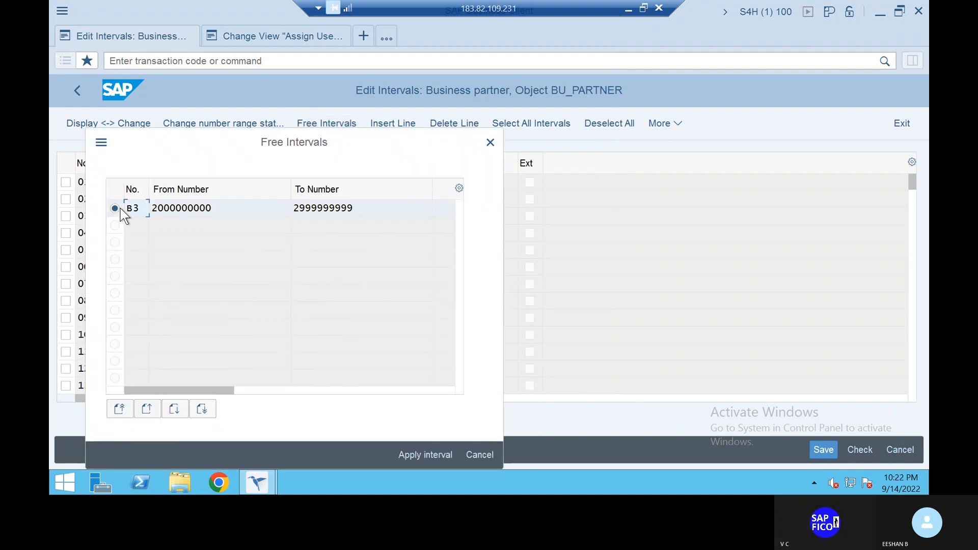
pyautogui.click(427, 454)
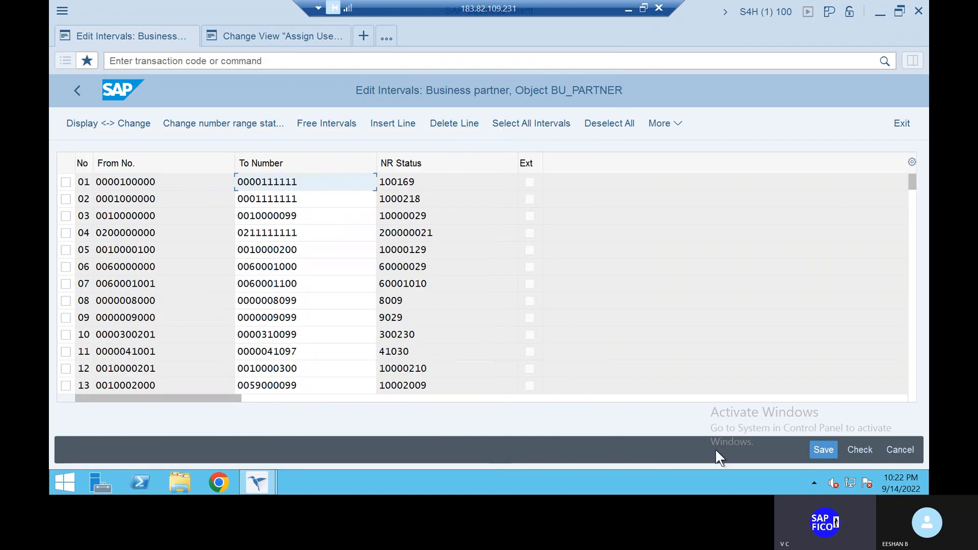
pyautogui.click(820, 450)
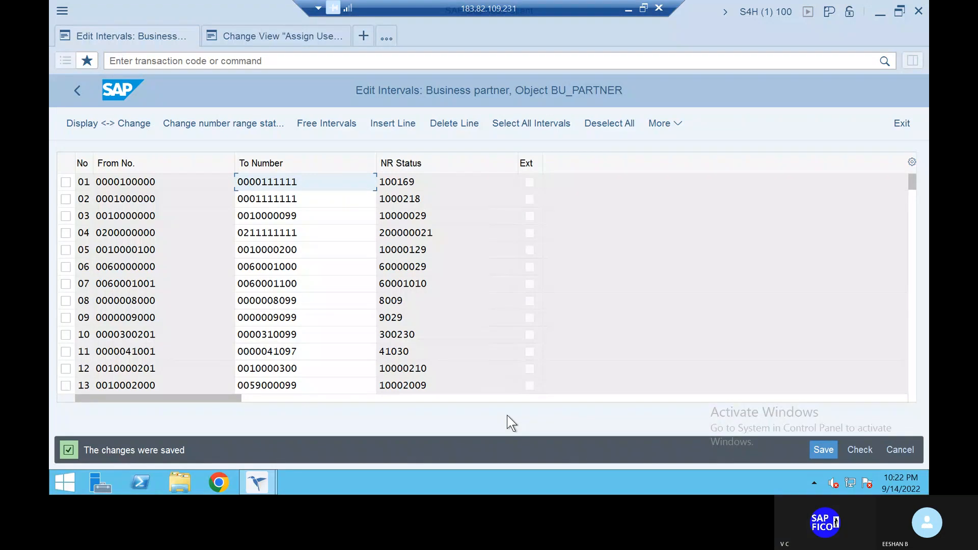
# - Leave the business partner number ranges with /n and open the SAP Reference IMG through transaction SPRO
pyautogui.click(223, 61)
pyautogui.write('/n')
pyautogui.press('Return')
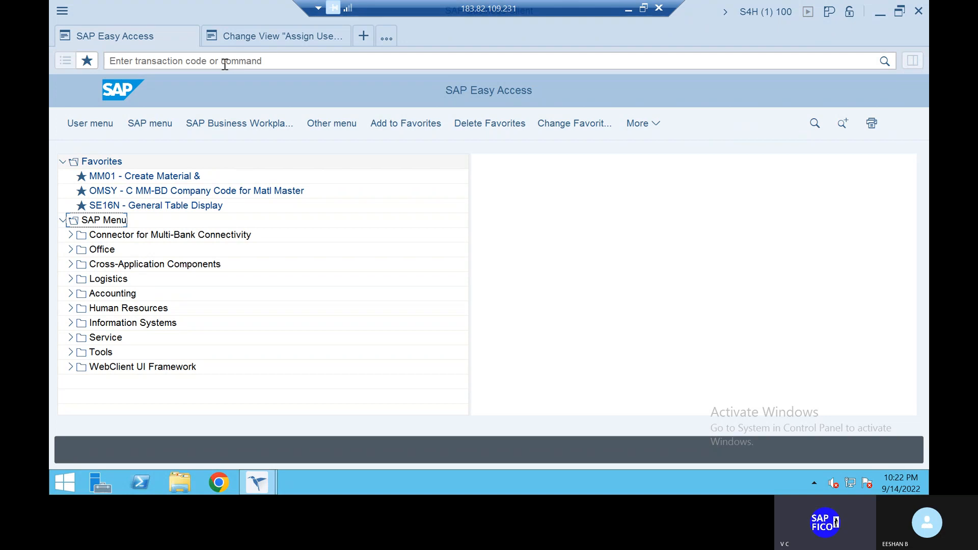
pyautogui.click(206, 60)
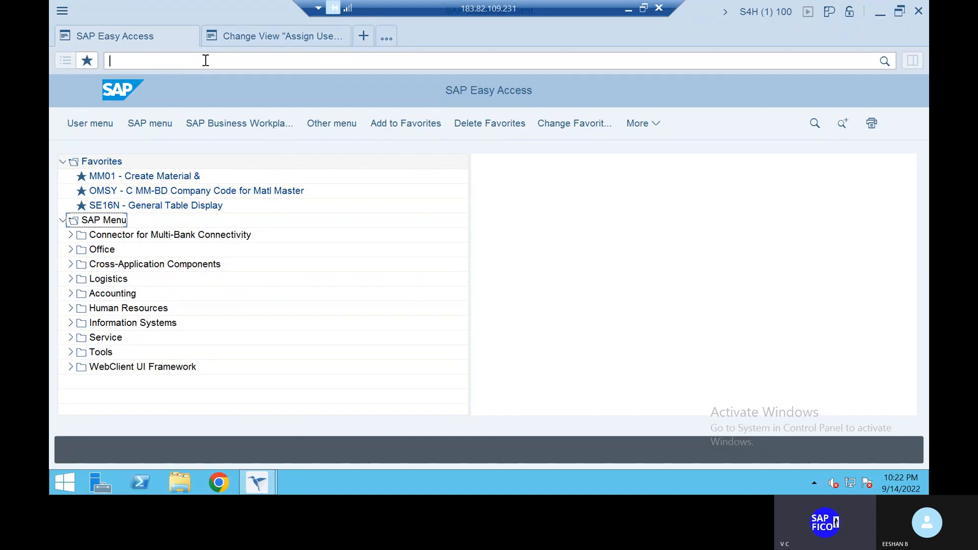
pyautogui.write('SPRO')
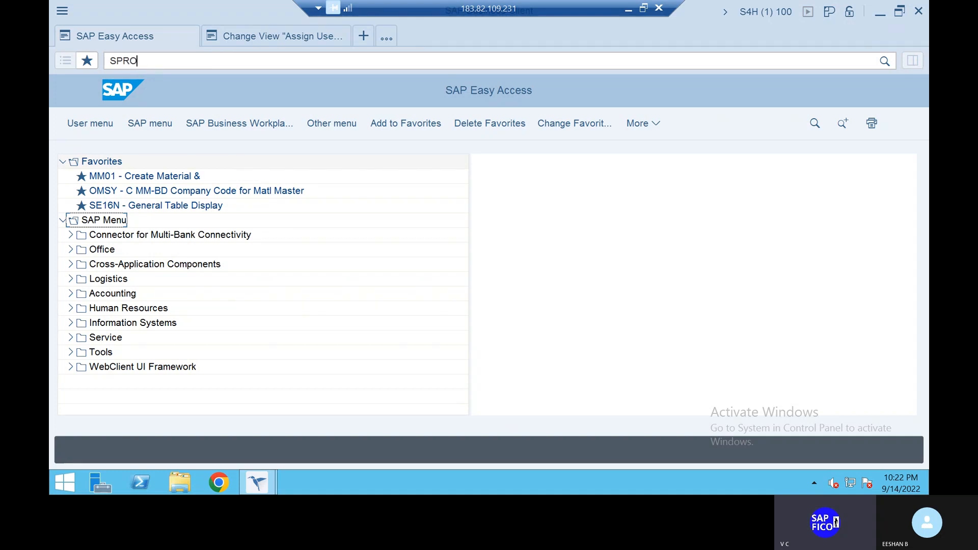
pyautogui.press('Return')
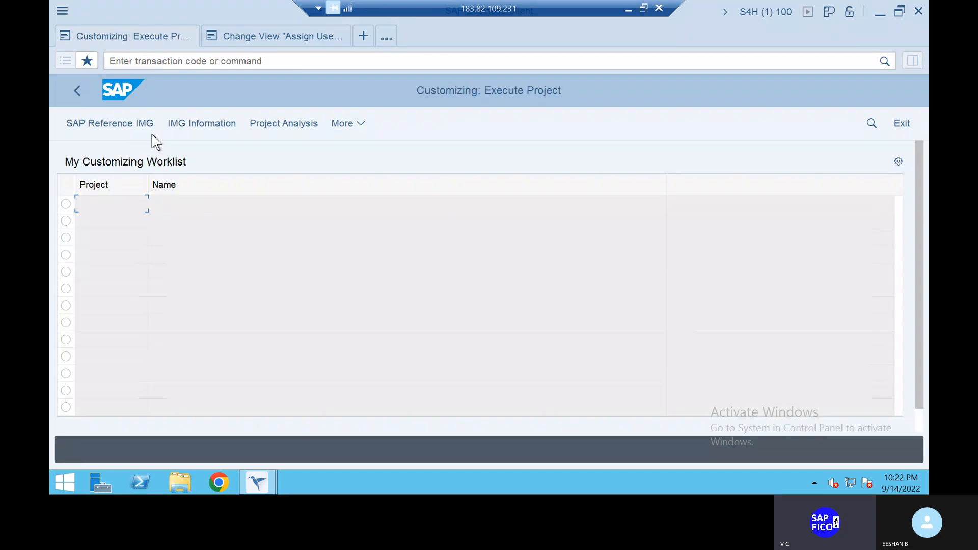
pyautogui.click(129, 124)
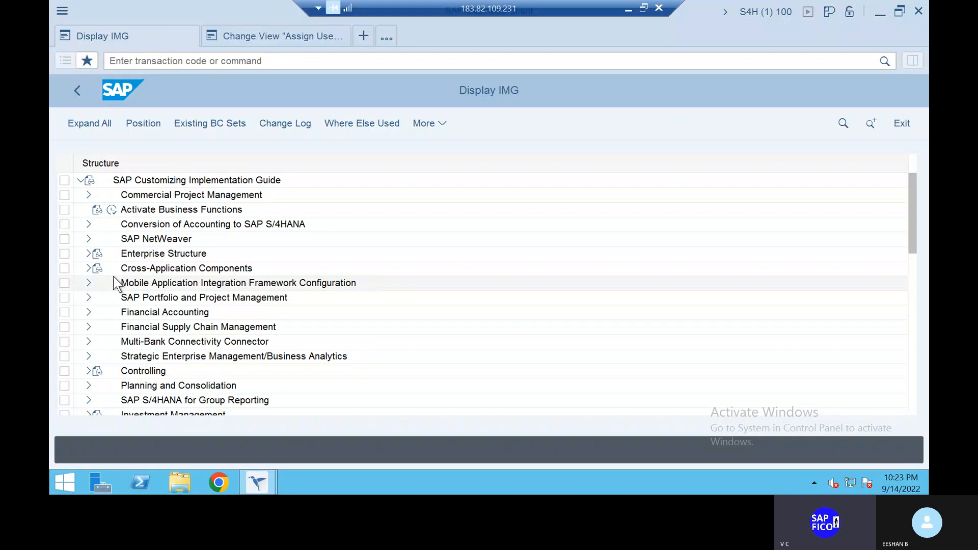
# - Open Define Groupings and Assign Number Ranges in the IMG, under the Basic Settings of SAP Business Partner in Cross-Application Components
pyautogui.click(89, 268)
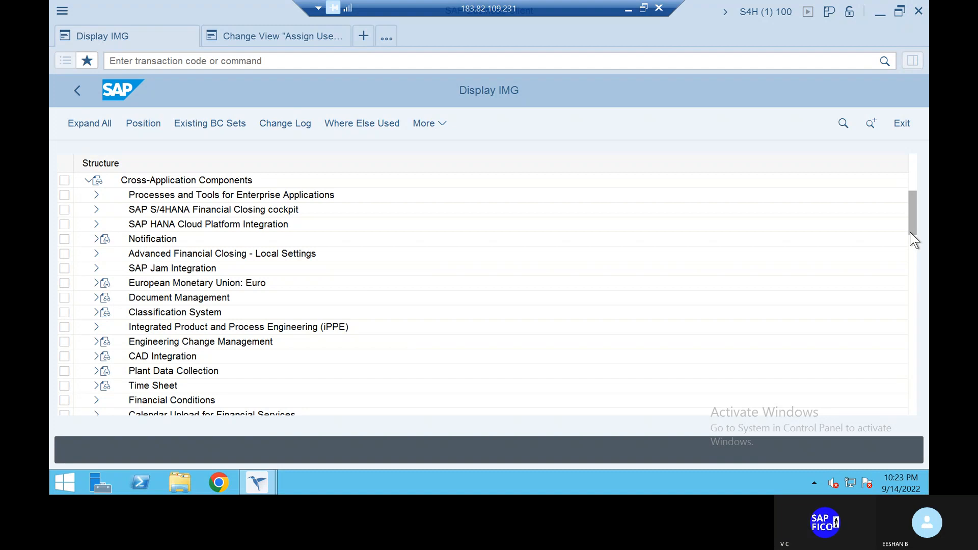
pyautogui.moveTo(910, 231); pyautogui.dragTo(910, 260)
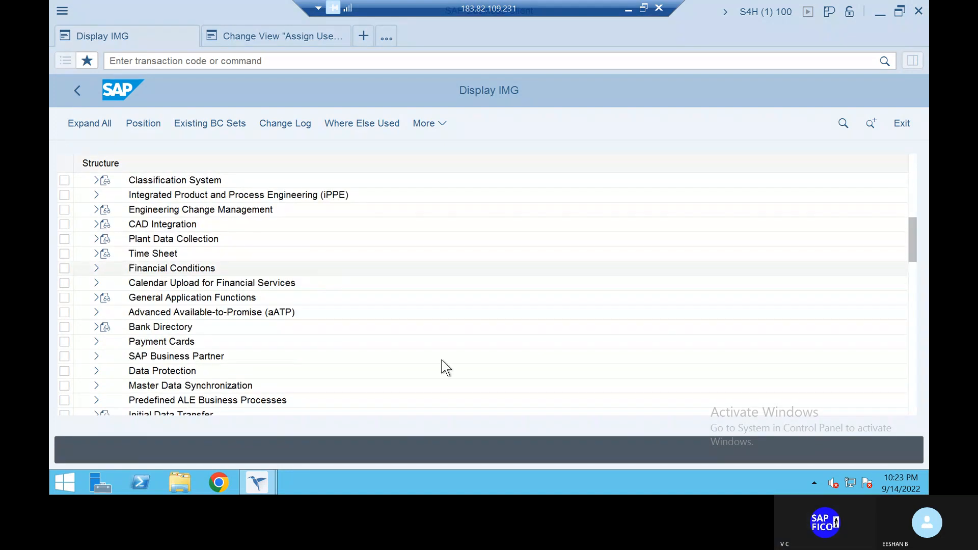
pyautogui.click(96, 356)
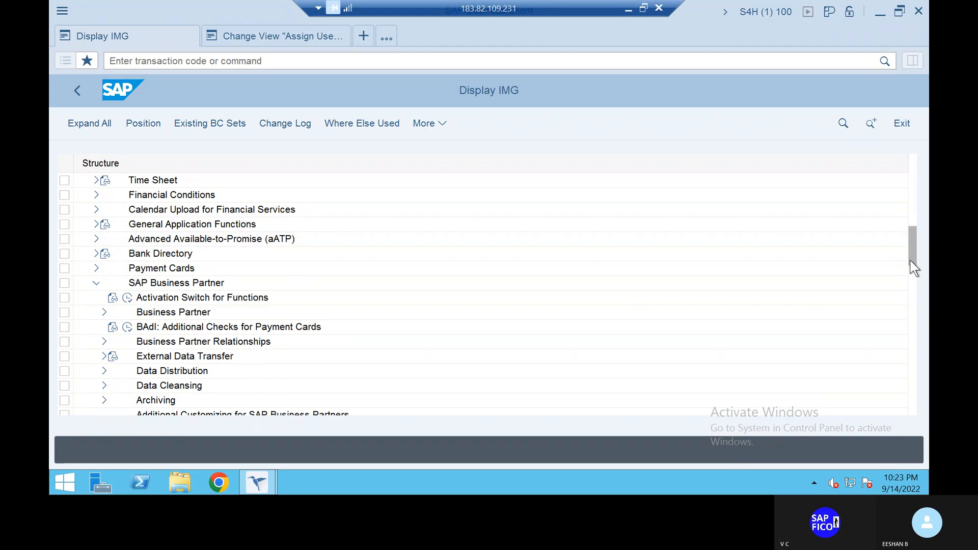
pyautogui.moveTo(910, 260); pyautogui.dragTo(911, 267)
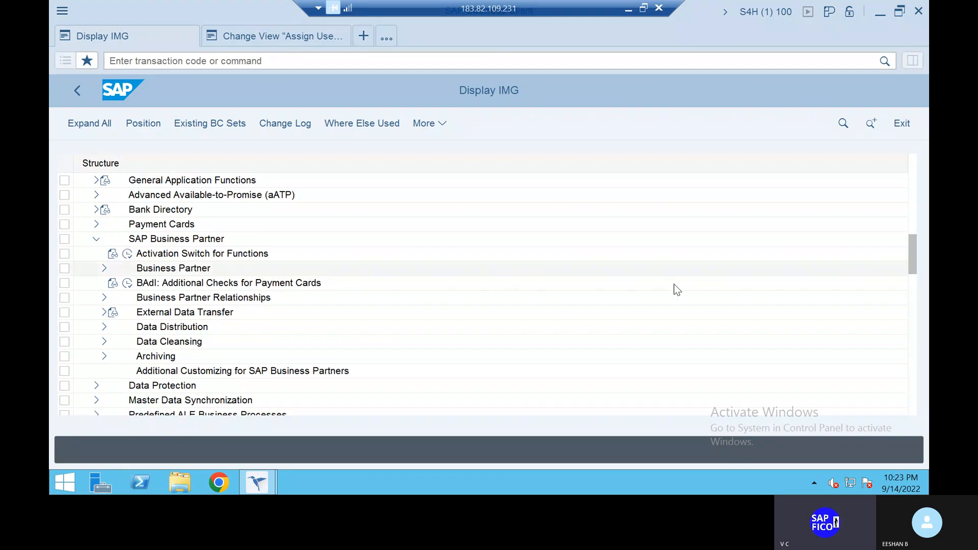
pyautogui.click(104, 268)
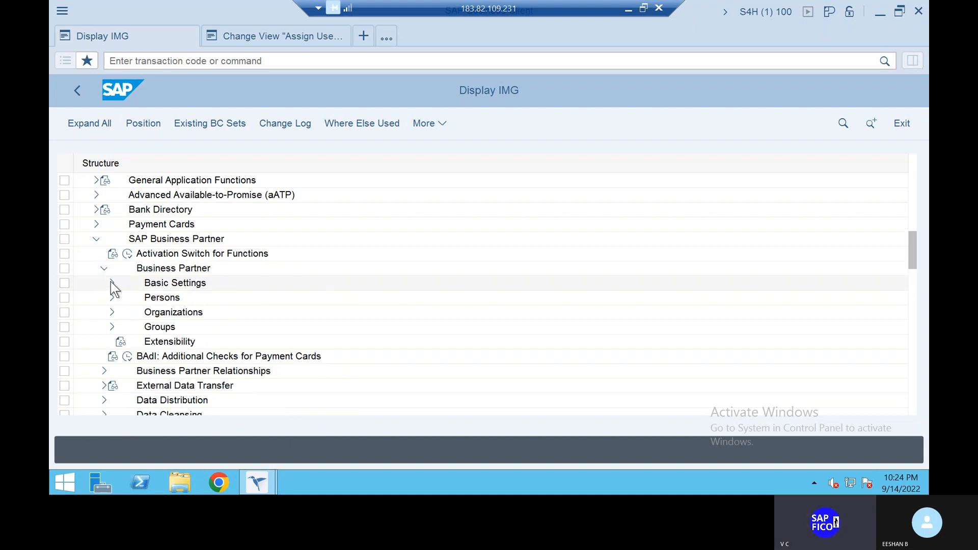
pyautogui.click(113, 283)
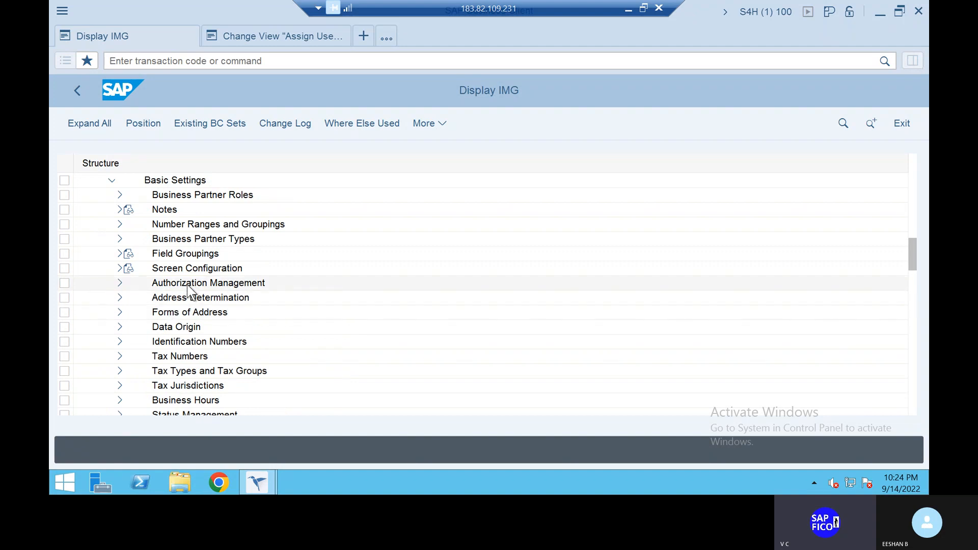
pyautogui.click(120, 224)
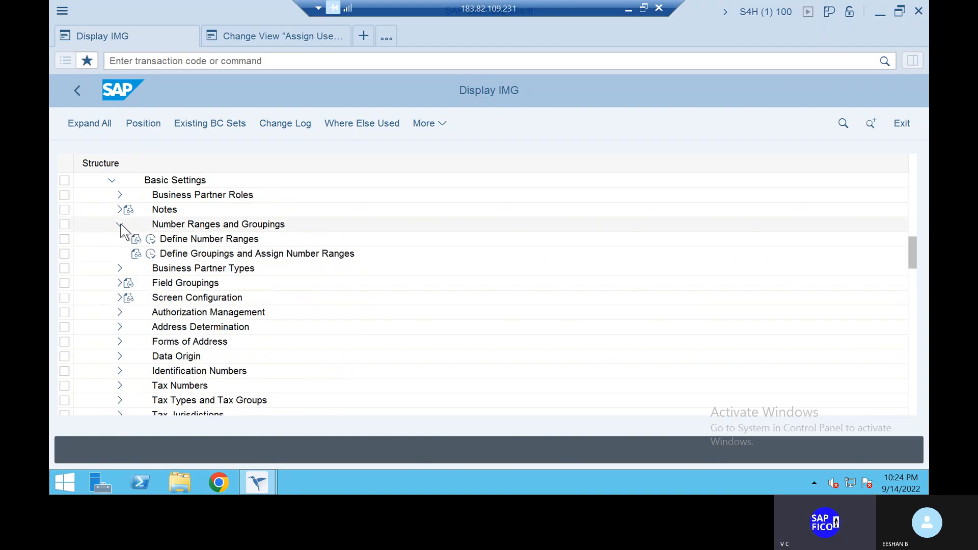
pyautogui.click(151, 254)
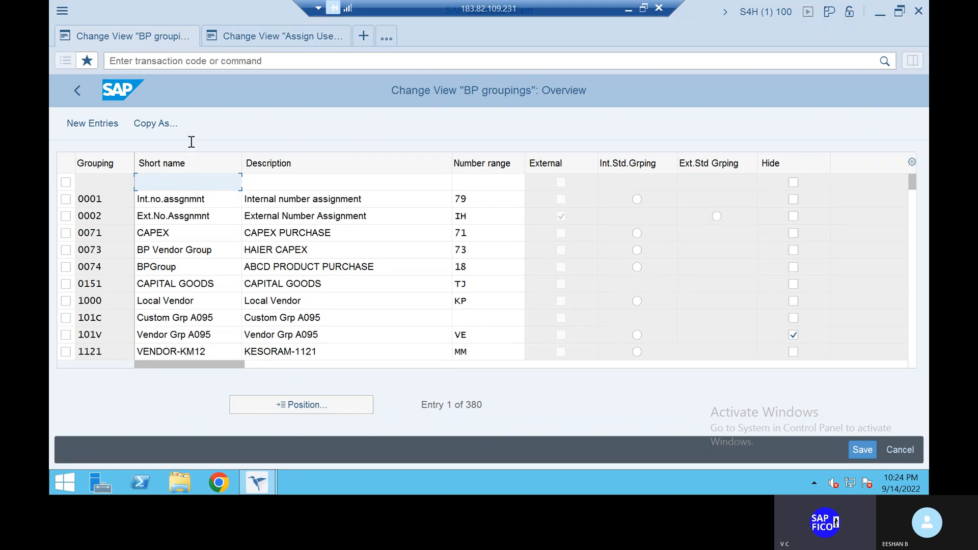
# - Start new BP grouping entries and enter grouping ZLVP with the short name LOCAL VENDORS
pyautogui.click(109, 122)
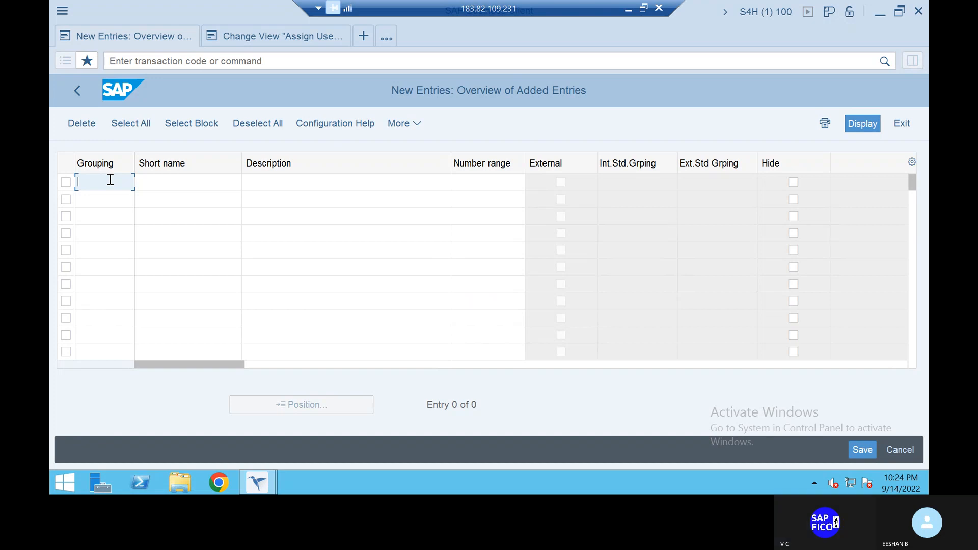
pyautogui.write('ZLVP')
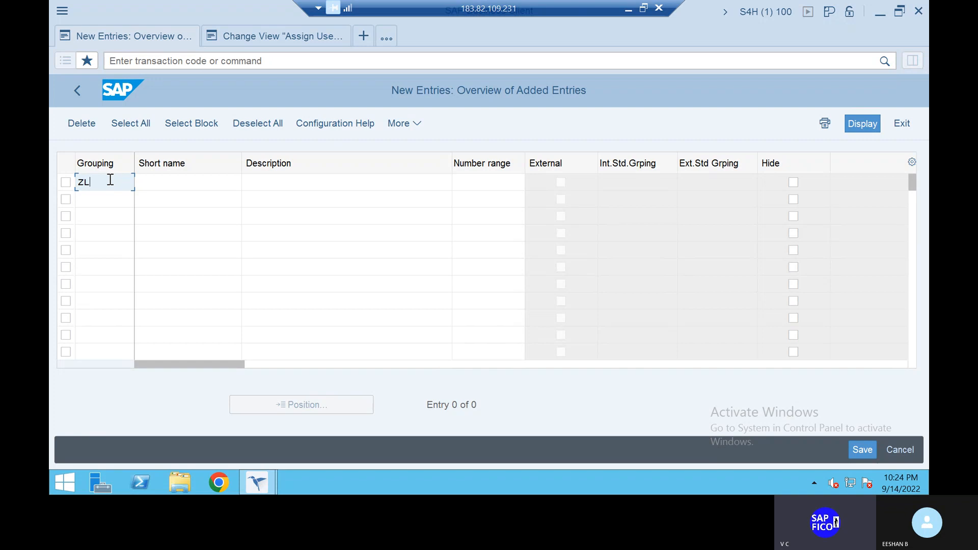
pyautogui.click(177, 182)
pyautogui.write('LOCAL')
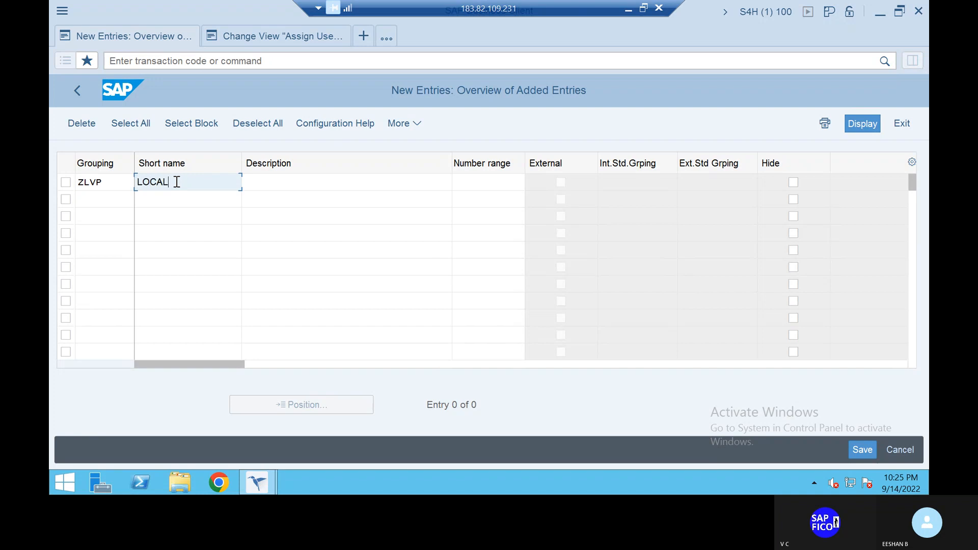
pyautogui.write(' VENDORS')
# - Enter a second grouping ZFVP with the short name FOREIGN VENDORS
pyautogui.click(122, 197)
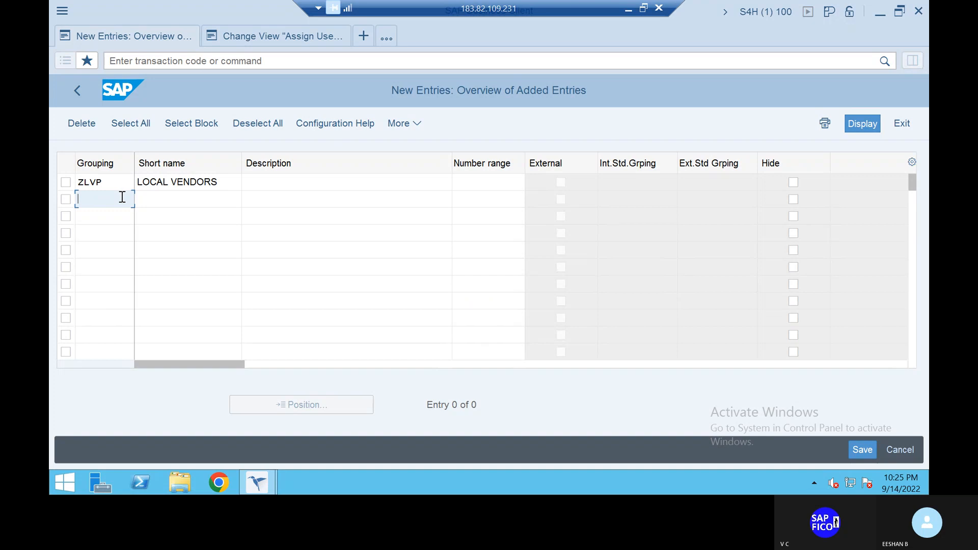
pyautogui.write('Z')
pyautogui.write('L')
pyautogui.write('CQ')
pyautogui.press('BackSpace')
pyautogui.press('BackSpace')
pyautogui.write('VQ')
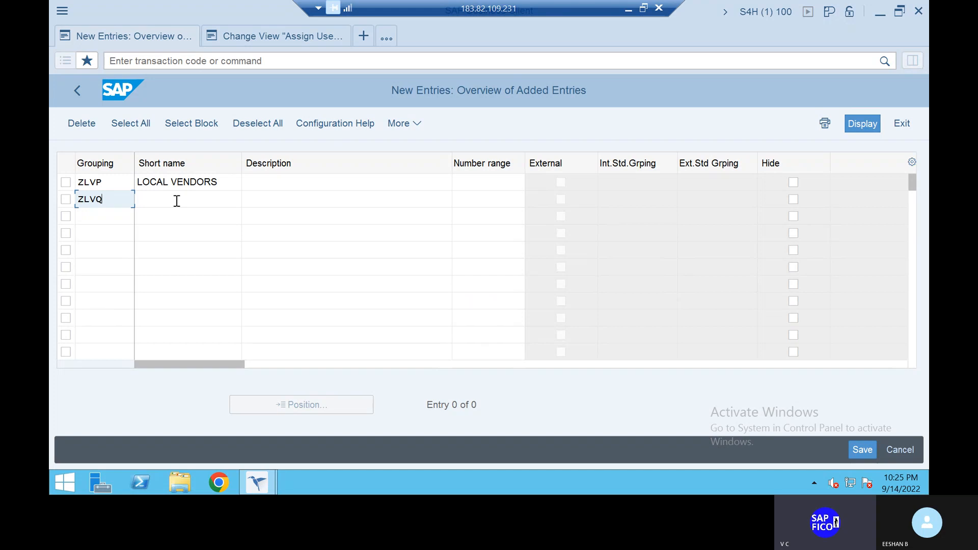
pyautogui.click(176, 200)
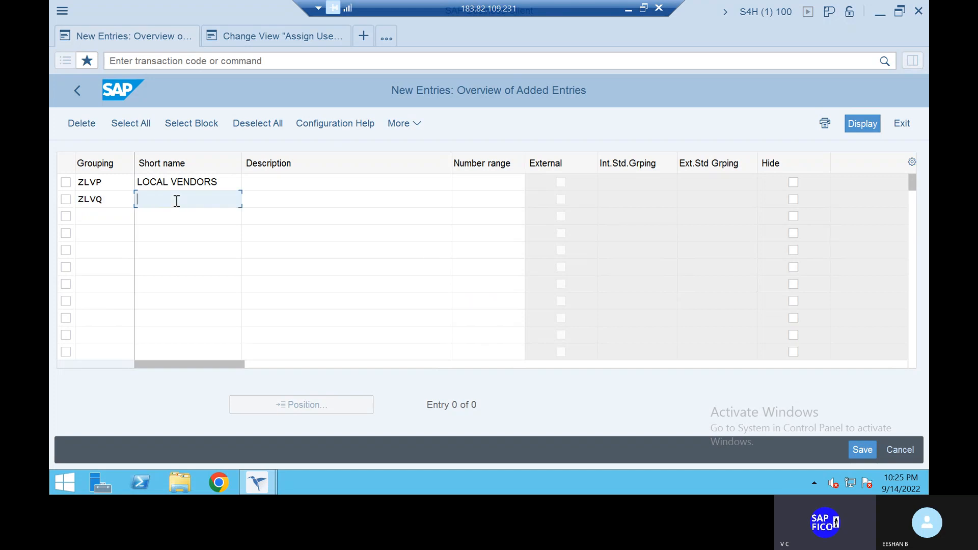
pyautogui.write('FORE')
pyautogui.click(107, 203)
pyautogui.press('BackSpace')
pyautogui.press('BackSpace')
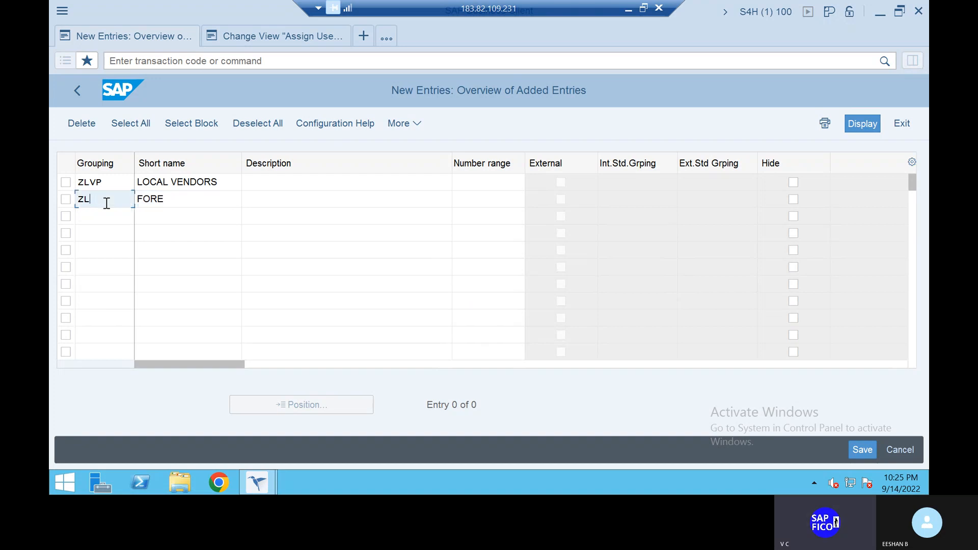
pyautogui.press('BackSpace')
pyautogui.write('FVP')
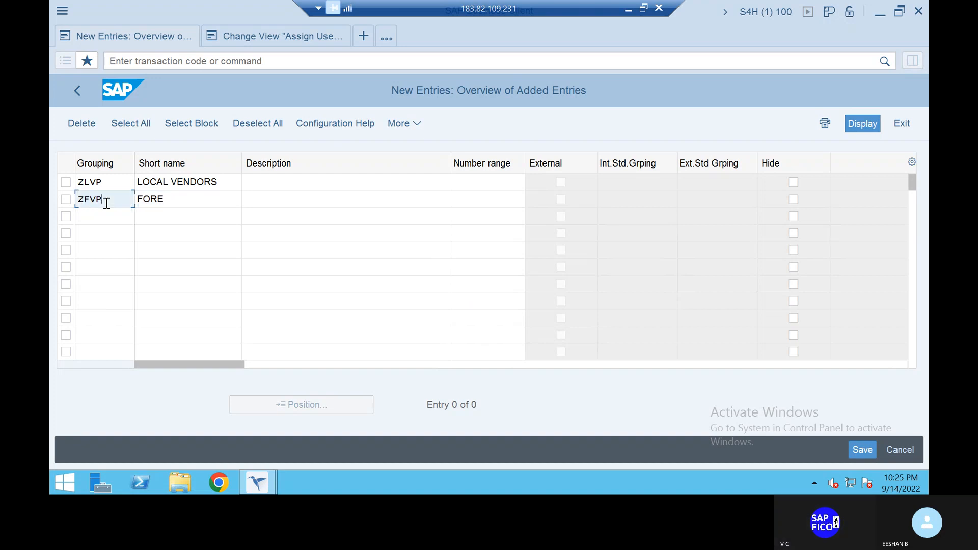
pyautogui.click(187, 197)
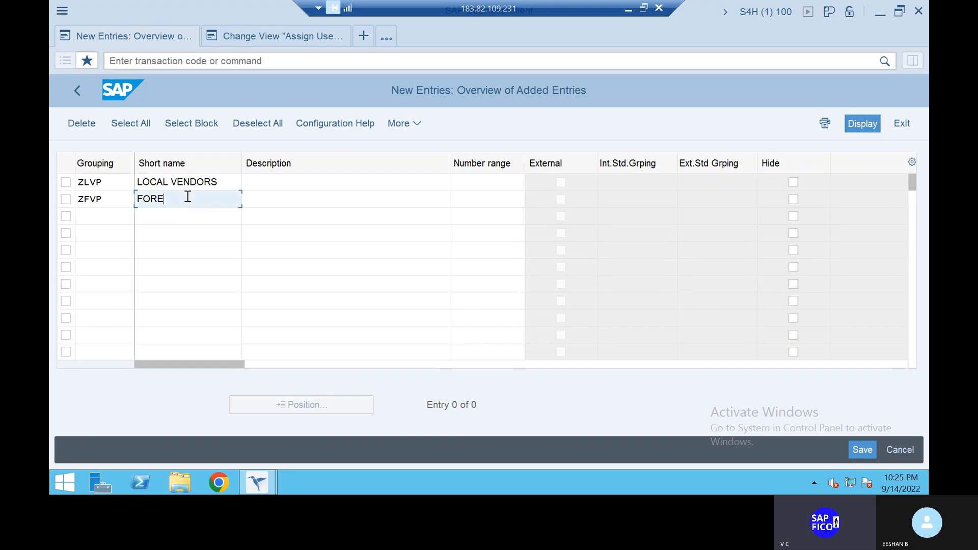
pyautogui.write('IGN VENDORS')
# - Enter a third grouping ZOVP with the short name ONE TIME VENDOR
pyautogui.click(109, 217)
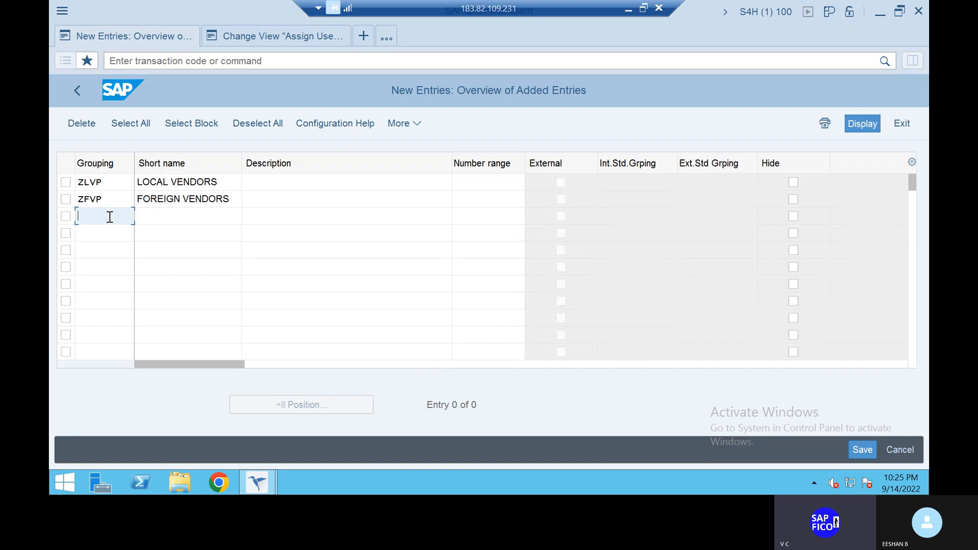
pyautogui.write('ZOVP')
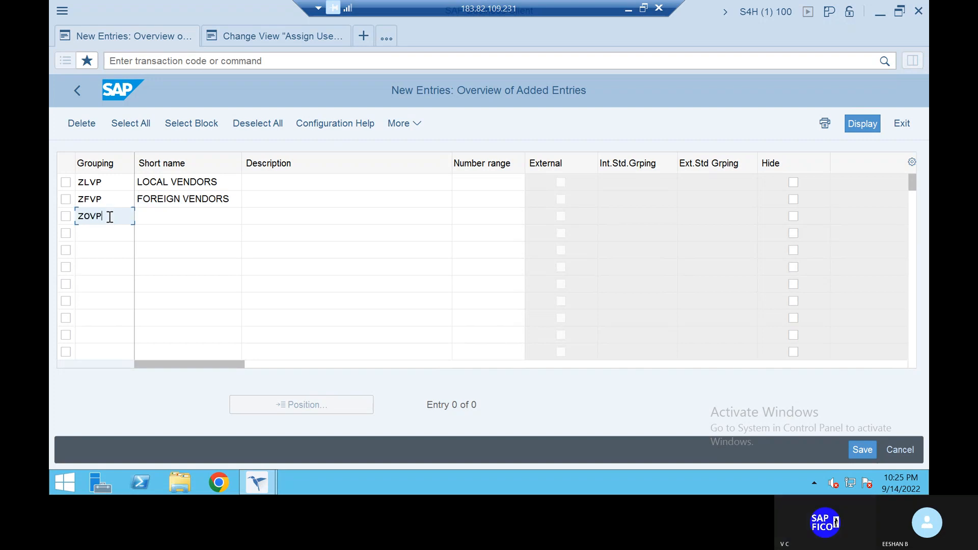
pyautogui.click(184, 214)
pyautogui.write('ONE')
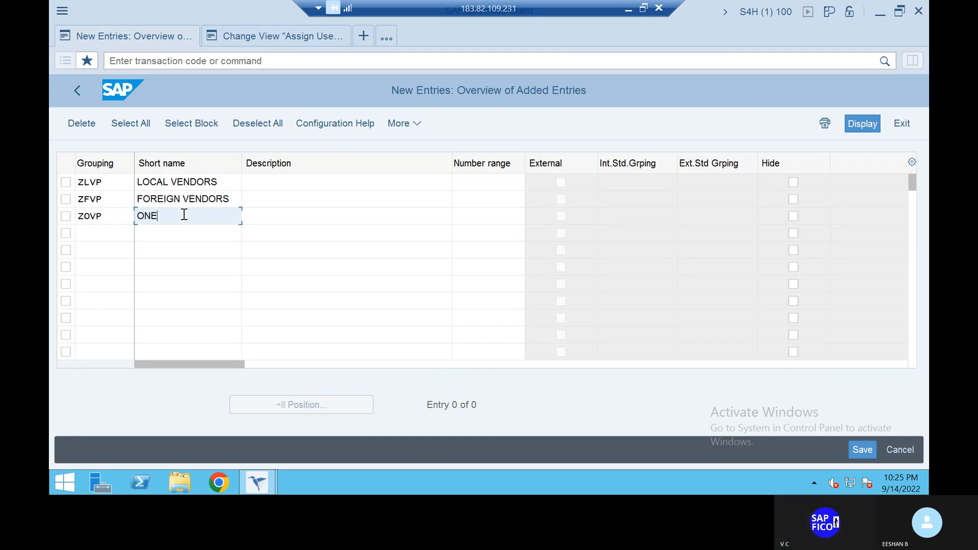
pyautogui.write(' TIME VENDOR')
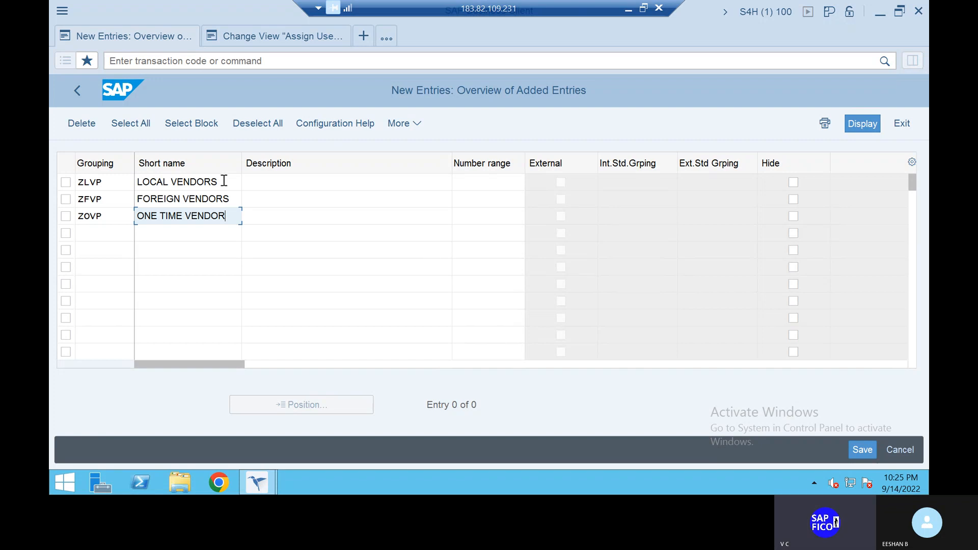
# - Assign number ranges B1, B2 and B3 to groupings ZLVP, ZFVP and ZOVP respectively, and save them under the proposed customizing request
pyautogui.click(506, 181)
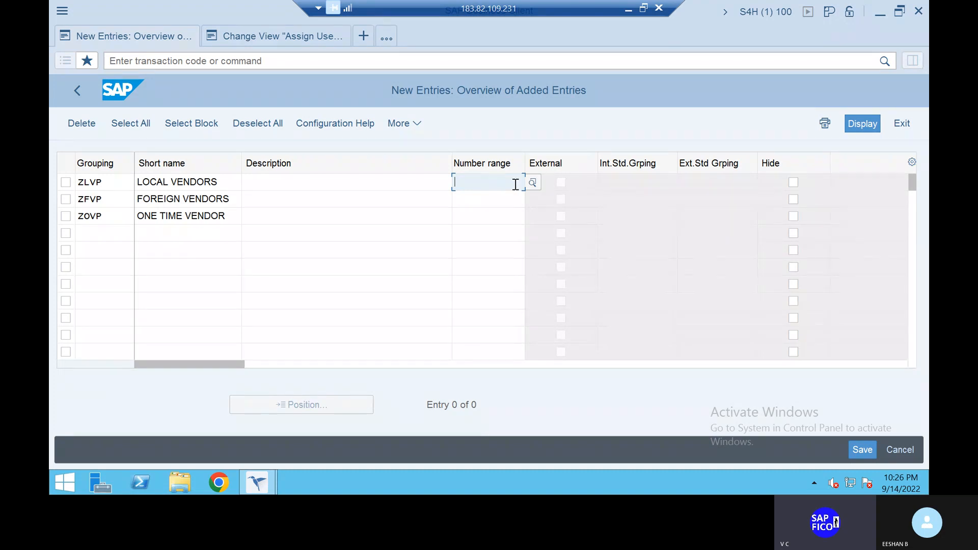
pyautogui.write('B1')
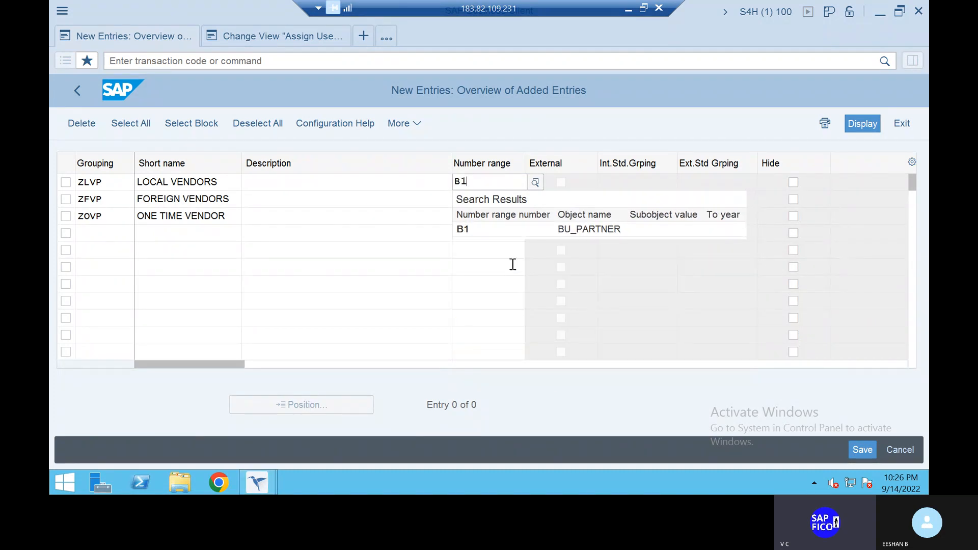
pyautogui.click(513, 232)
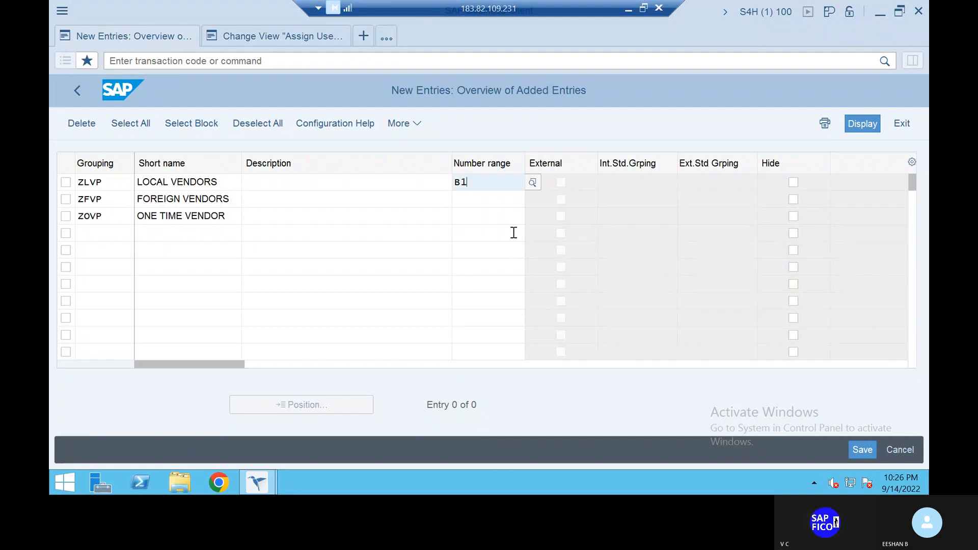
pyautogui.click(489, 198)
pyautogui.write('B2')
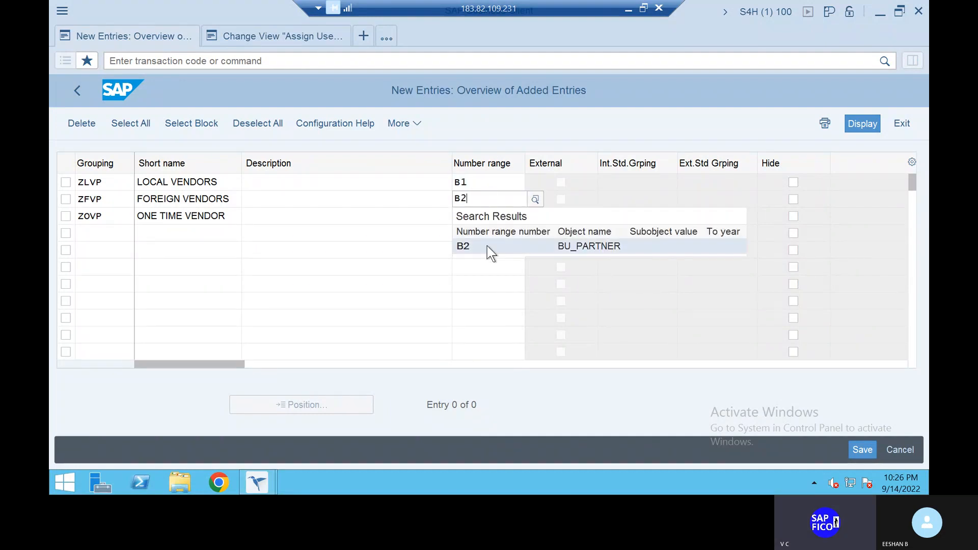
pyautogui.click(488, 245)
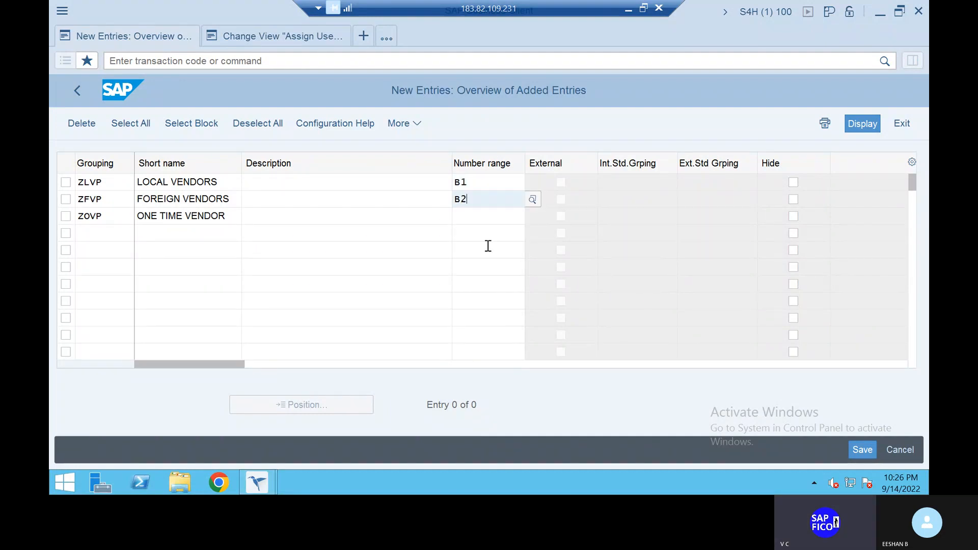
pyautogui.click(479, 219)
pyautogui.write('B3')
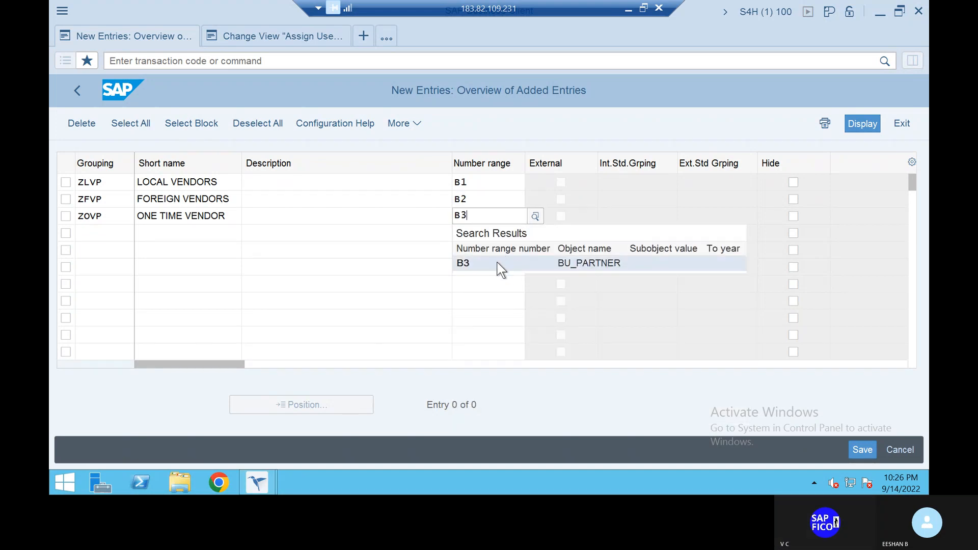
pyautogui.click(501, 266)
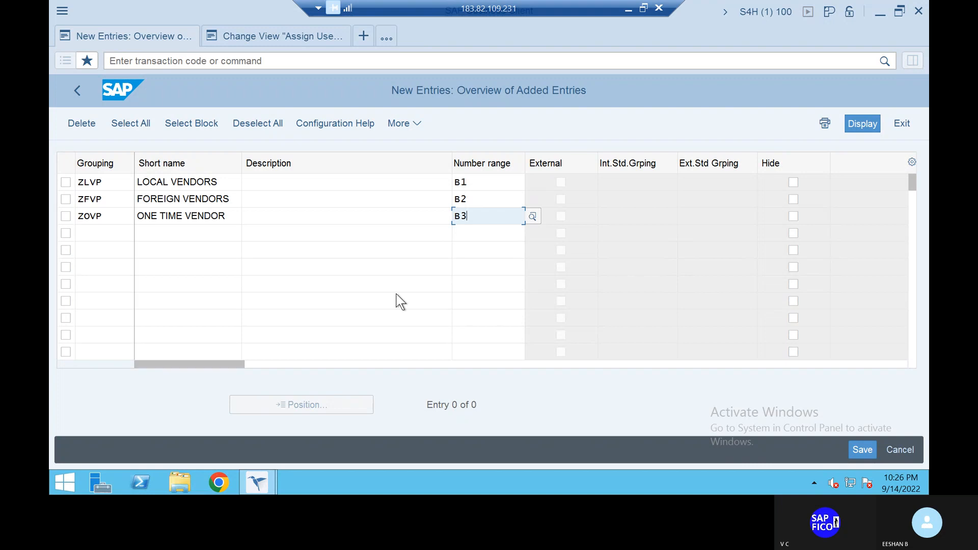
pyautogui.click(864, 451)
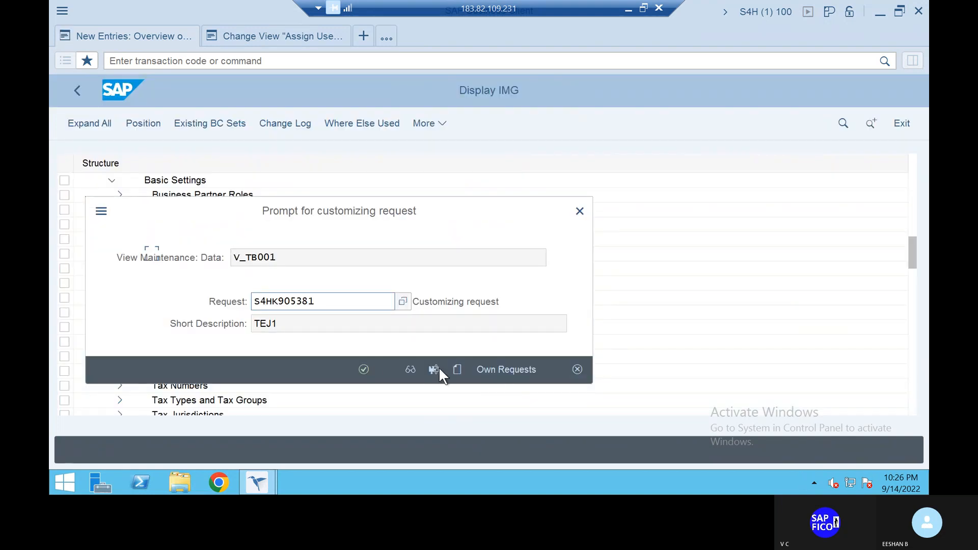
pyautogui.click(364, 370)
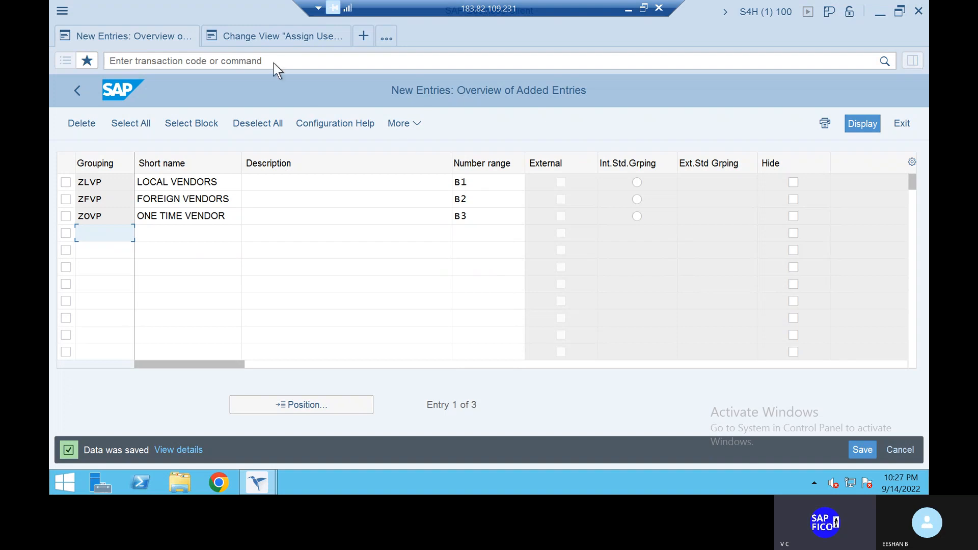
# - Leave the grouping entries for the SAP Easy Access screen, run transaction SPRO and open the SAP Reference IMG
pyautogui.click(203, 63)
pyautogui.write('/n')
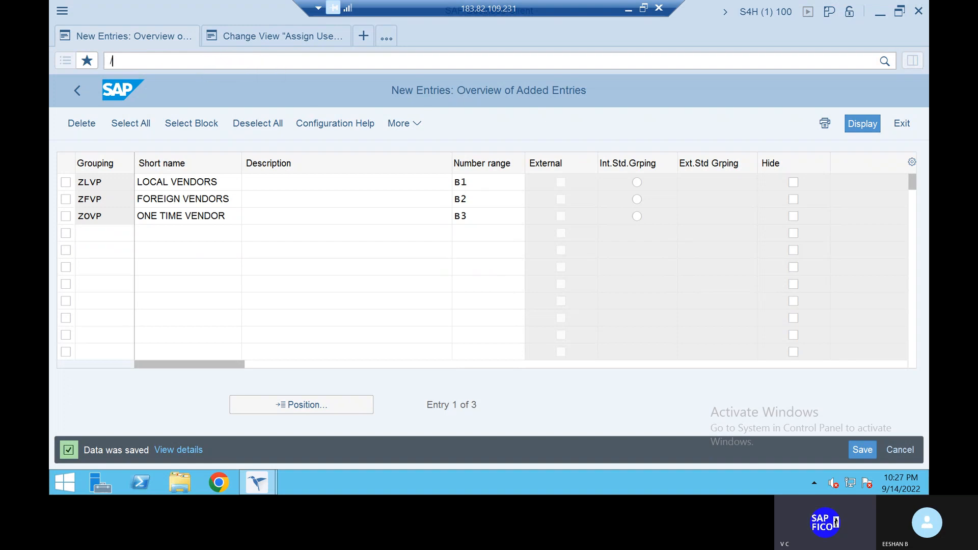
pyautogui.press('Return')
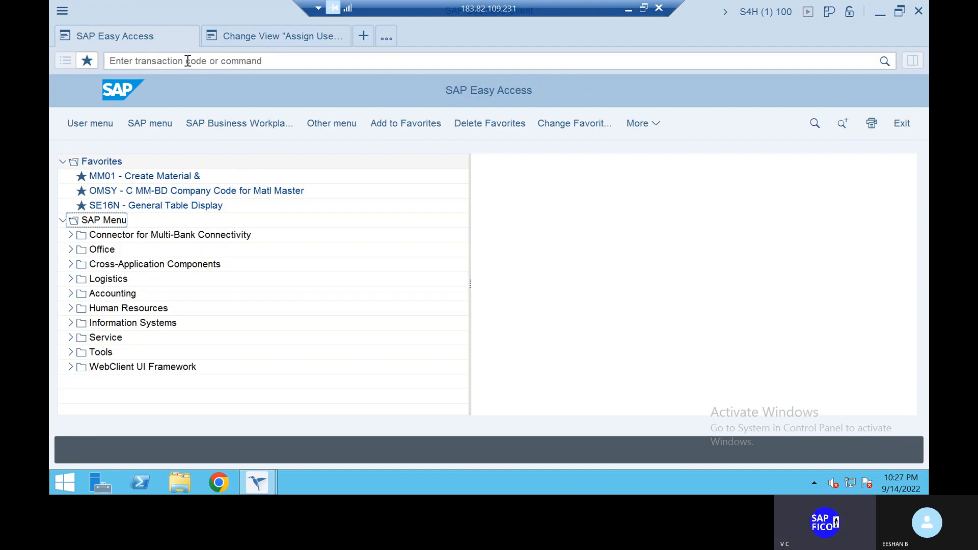
pyautogui.click(188, 61)
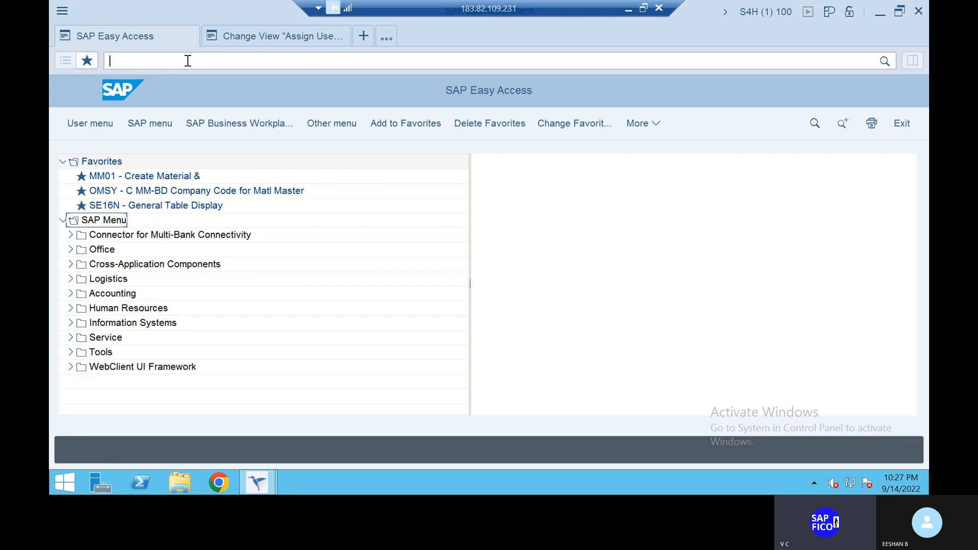
pyautogui.write('SPRO')
pyautogui.press('Return')
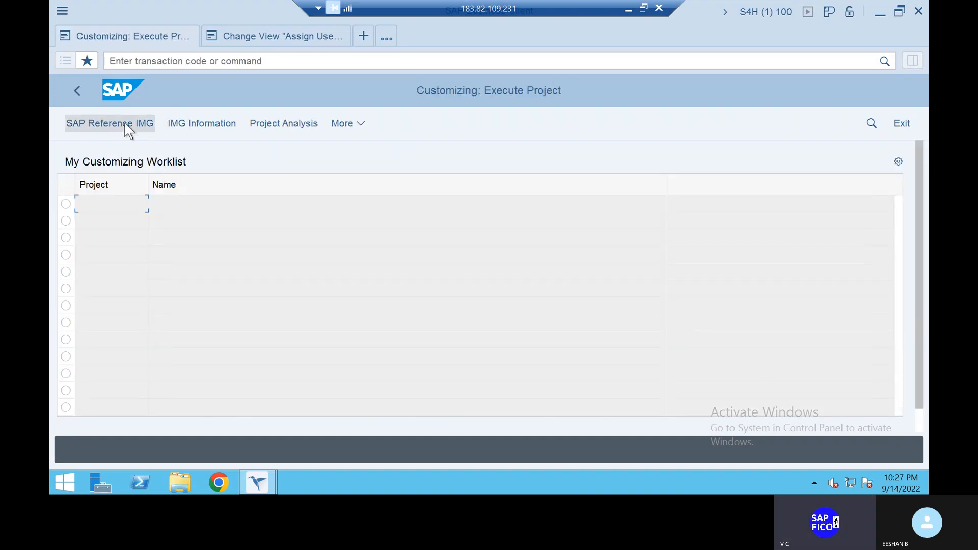
pyautogui.click(128, 127)
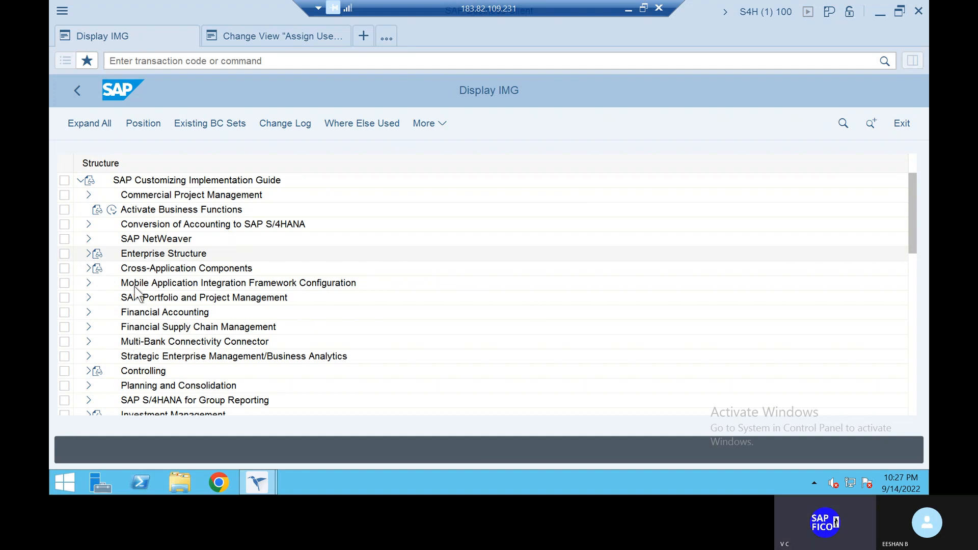
# - Expand Cross-Application Components and its Master Data Synchronization node in the implementation guide
pyautogui.click(88, 268)
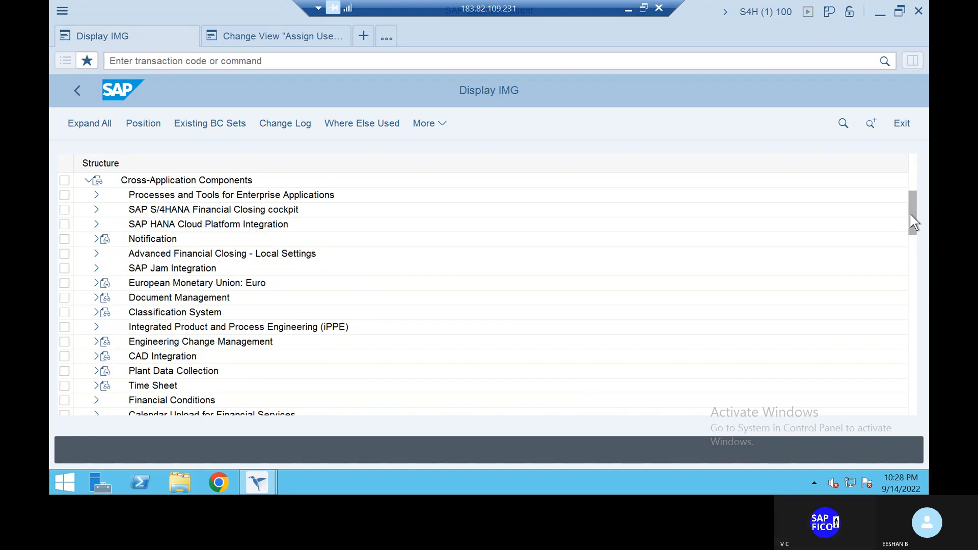
pyautogui.scroll(-1, 916, 232)
pyautogui.scroll(-2, 914, 229)
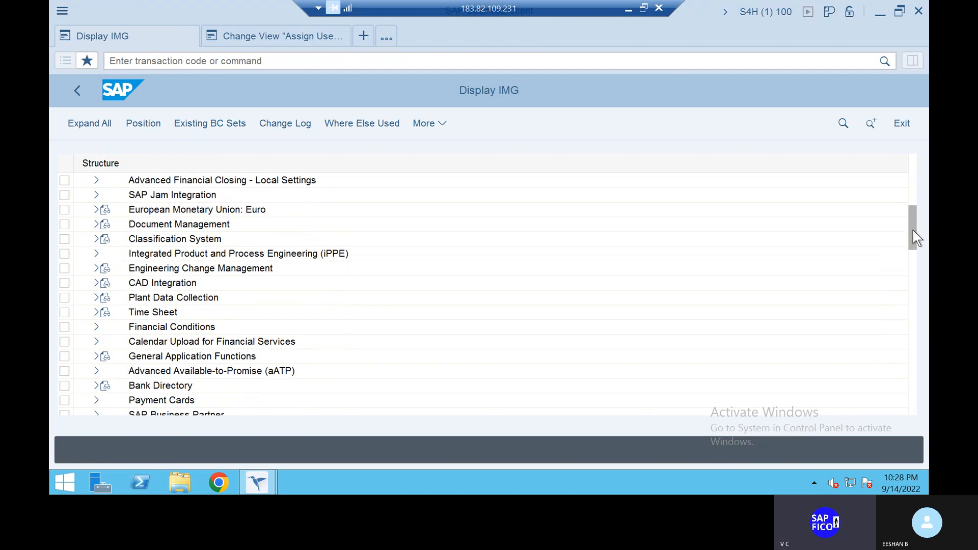
pyautogui.scroll(-1, 913, 232)
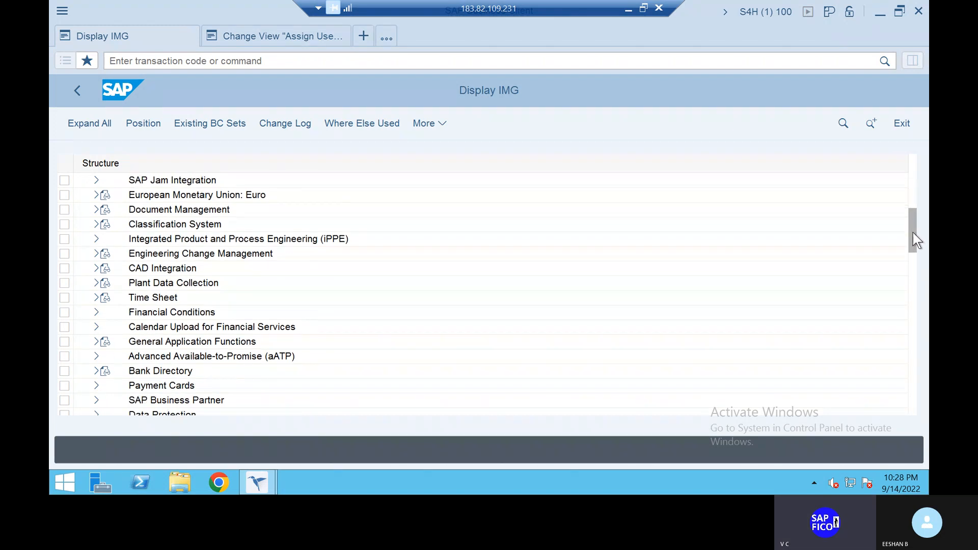
pyautogui.moveTo(913, 233); pyautogui.dragTo(913, 239)
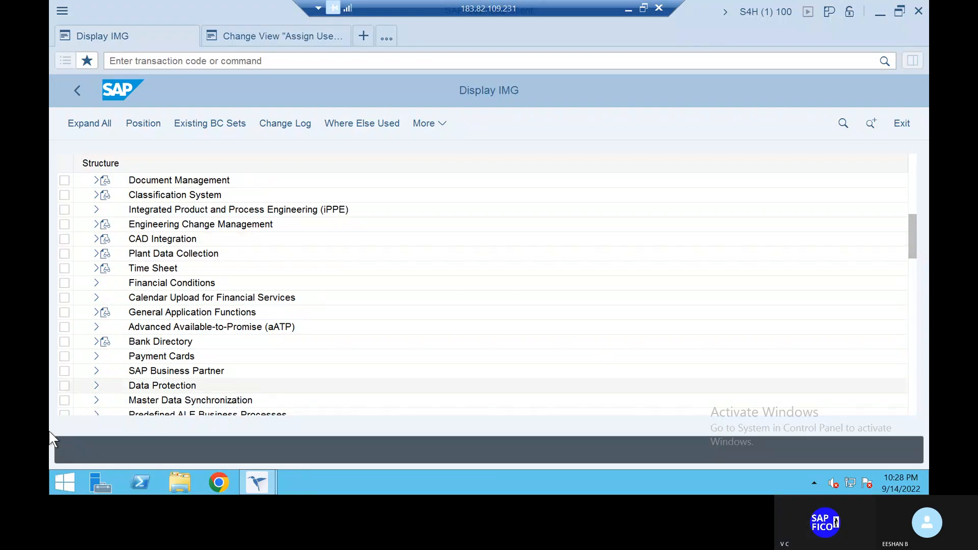
pyautogui.click(97, 400)
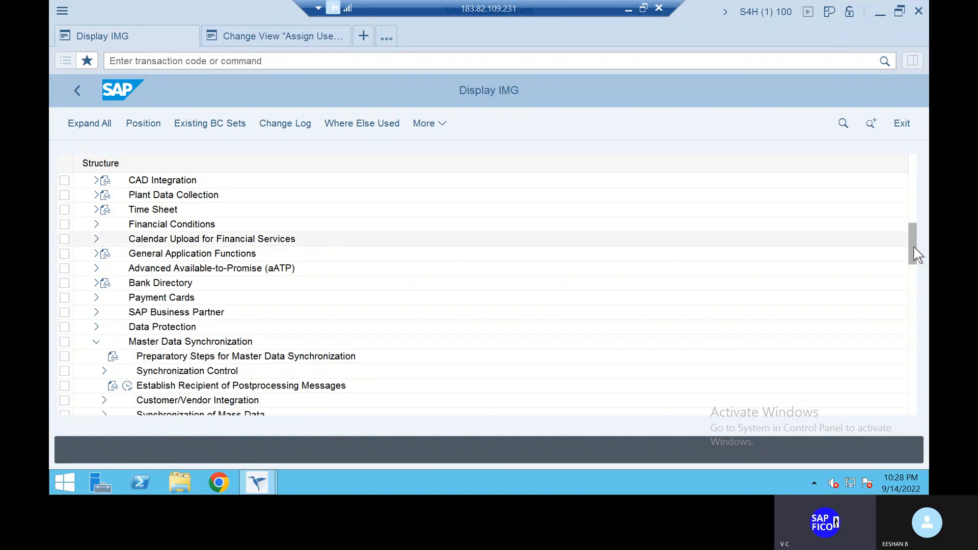
# - Under Master Data Synchronization, expand Customer/Vendor Integration, Business Partner Settings and Settings for Vendor Integration
pyautogui.moveTo(916, 253); pyautogui.dragTo(916, 265)
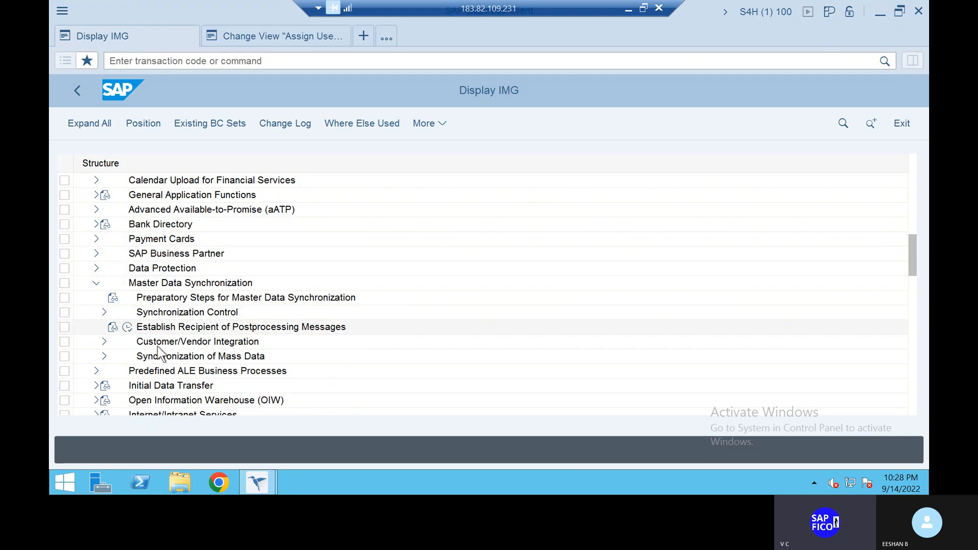
pyautogui.click(105, 342)
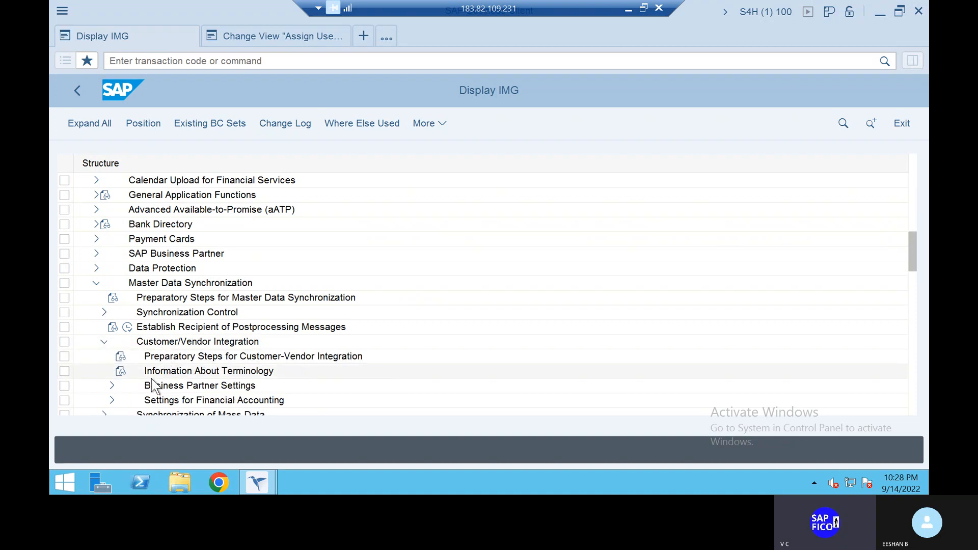
pyautogui.click(113, 386)
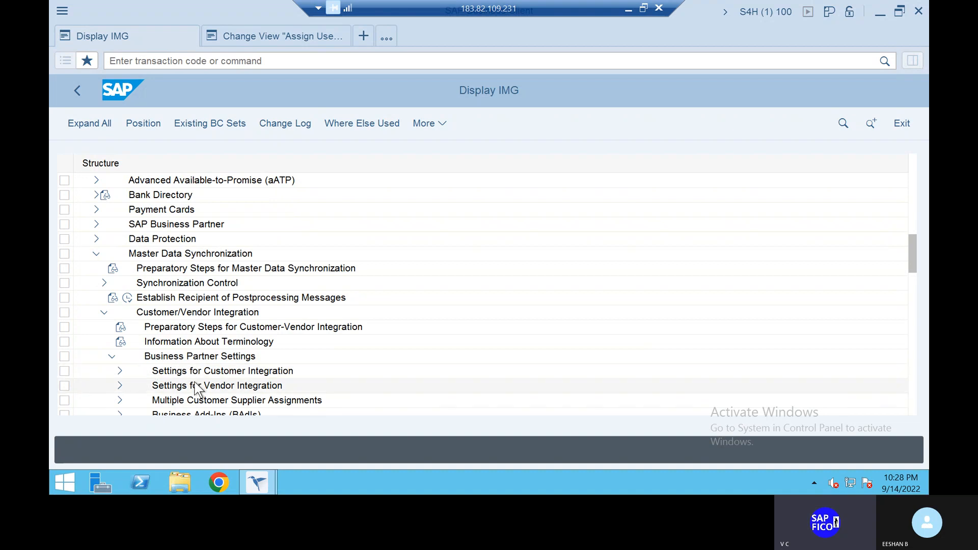
pyautogui.click(120, 387)
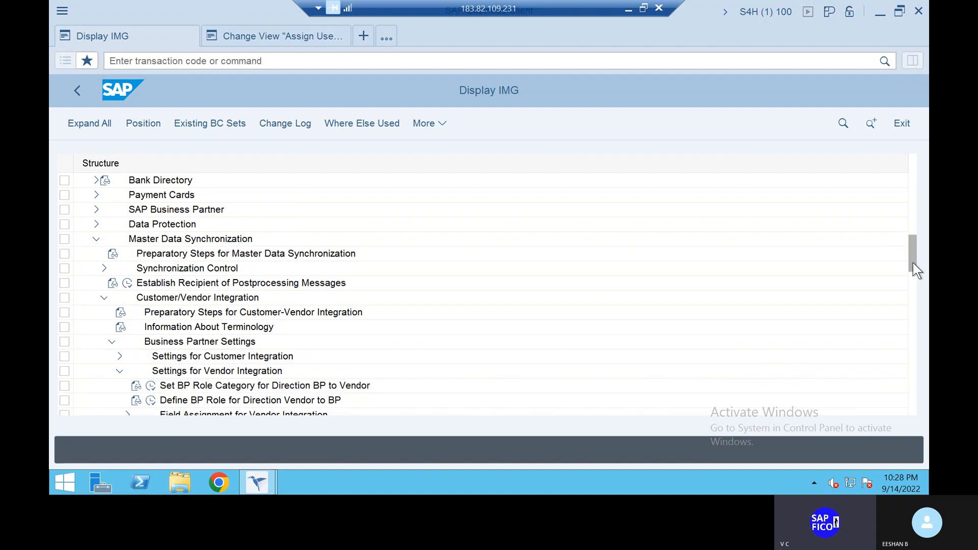
# - Expand Field Assignment for Vendor Integration and Assign Keys, and open Define Number Assignment for Direction BP to Vendor
pyautogui.moveTo(913, 262); pyautogui.dragTo(913, 276)
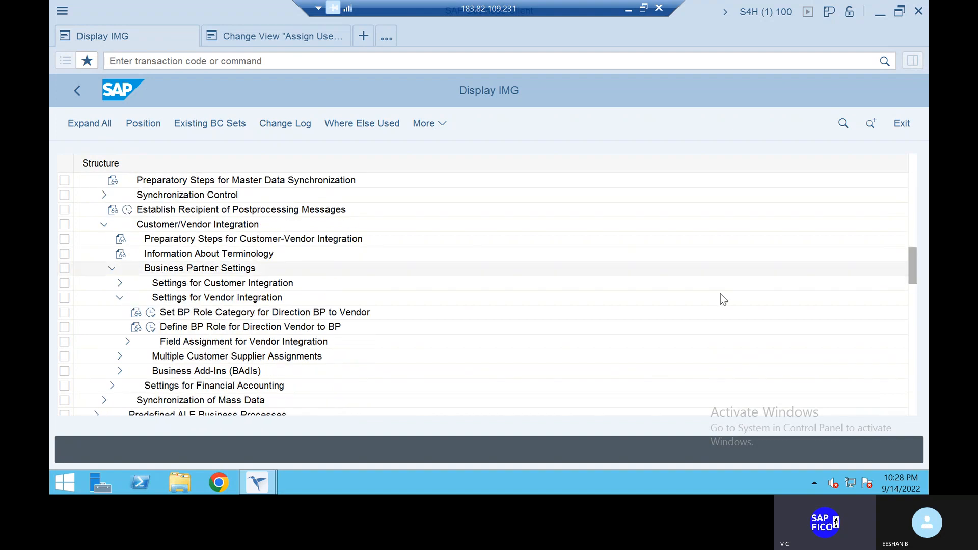
pyautogui.click(127, 341)
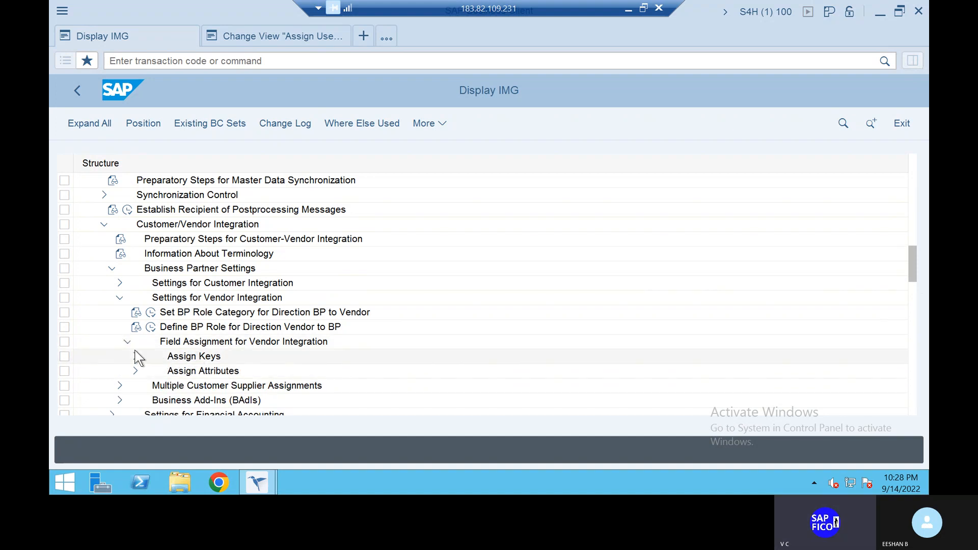
pyautogui.click(136, 357)
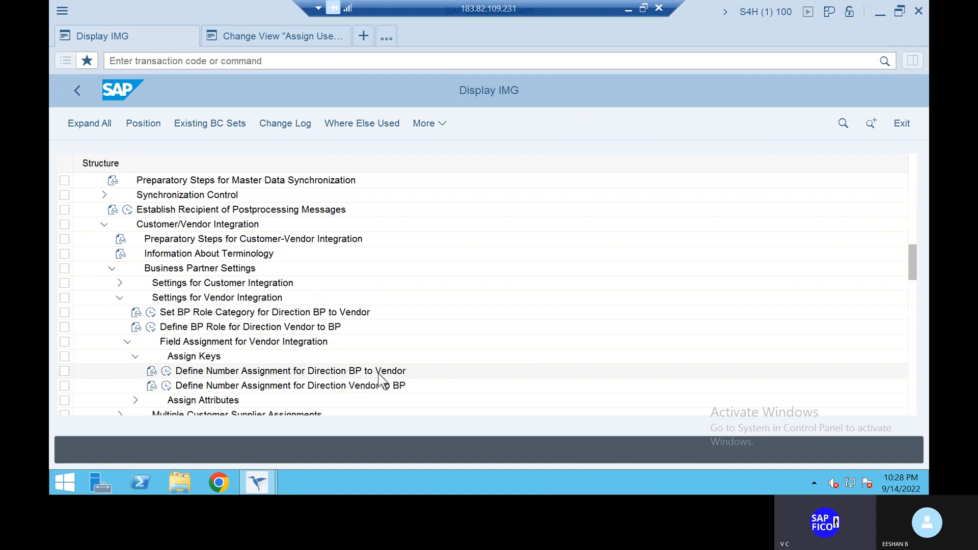
pyautogui.click(167, 374)
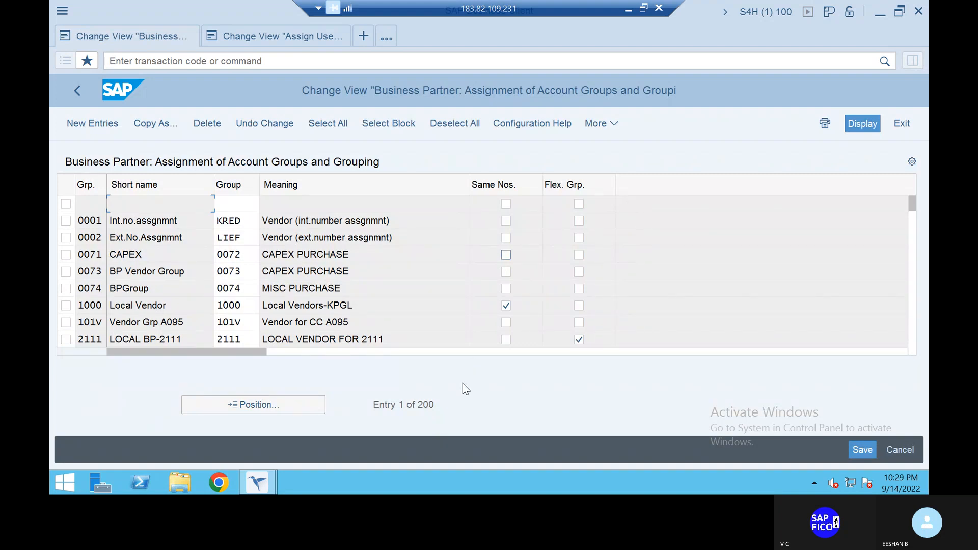
# - Start new assignment entries and assign grouping ZLVP to vendor account group ZAV1
pyautogui.click(100, 118)
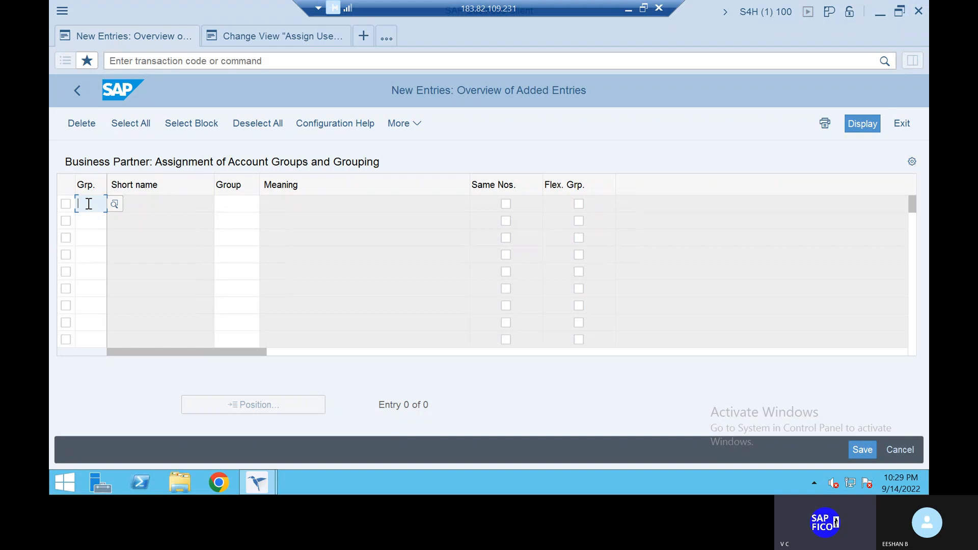
pyautogui.write('ZLVP')
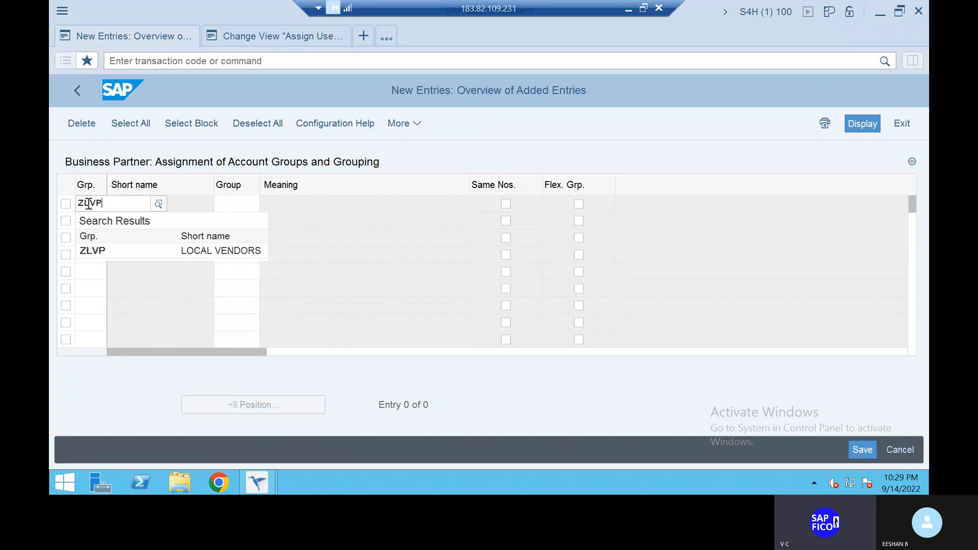
pyautogui.click(96, 247)
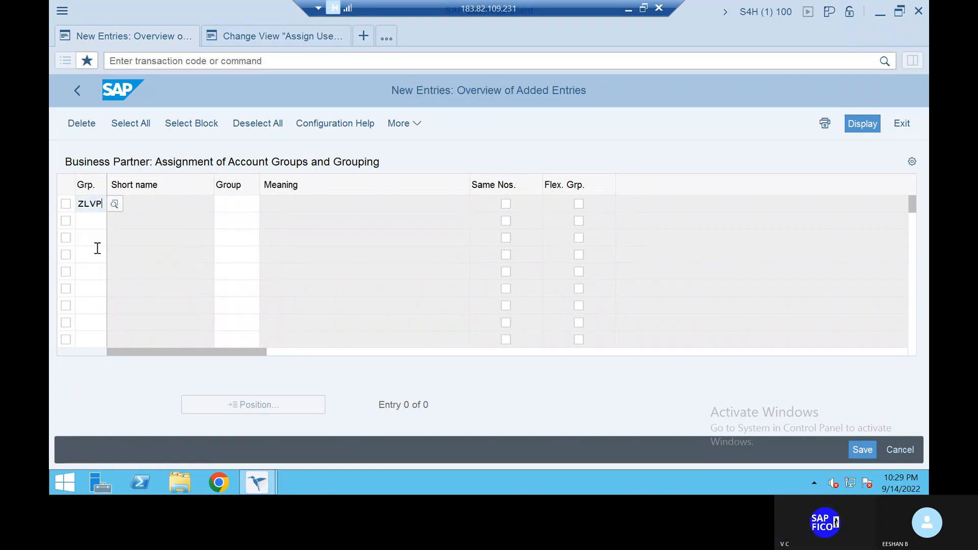
pyautogui.click(241, 203)
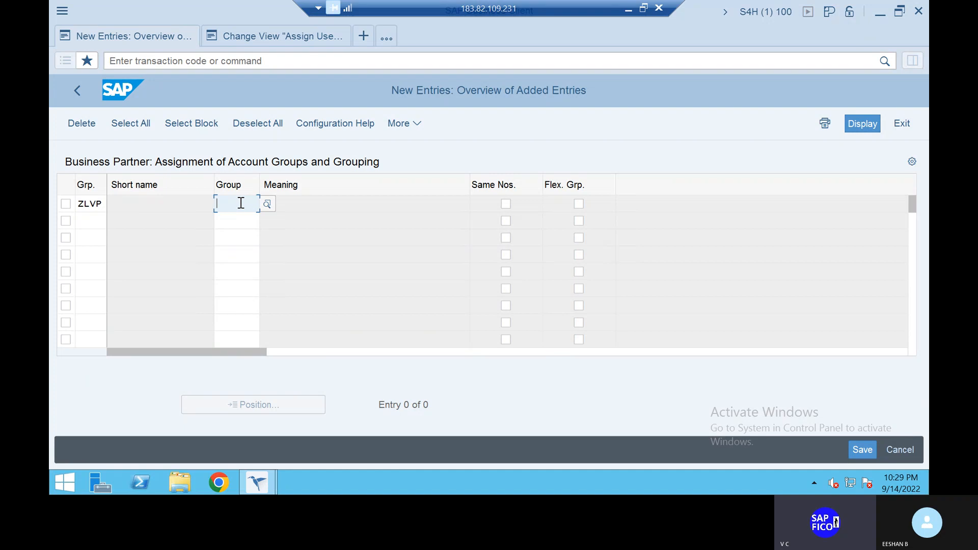
pyautogui.write('ZAV1')
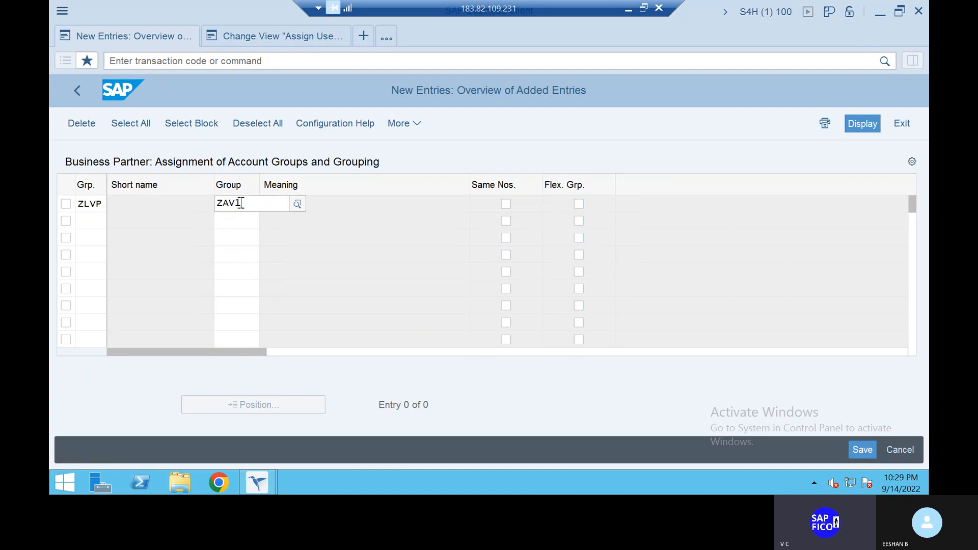
pyautogui.click(242, 252)
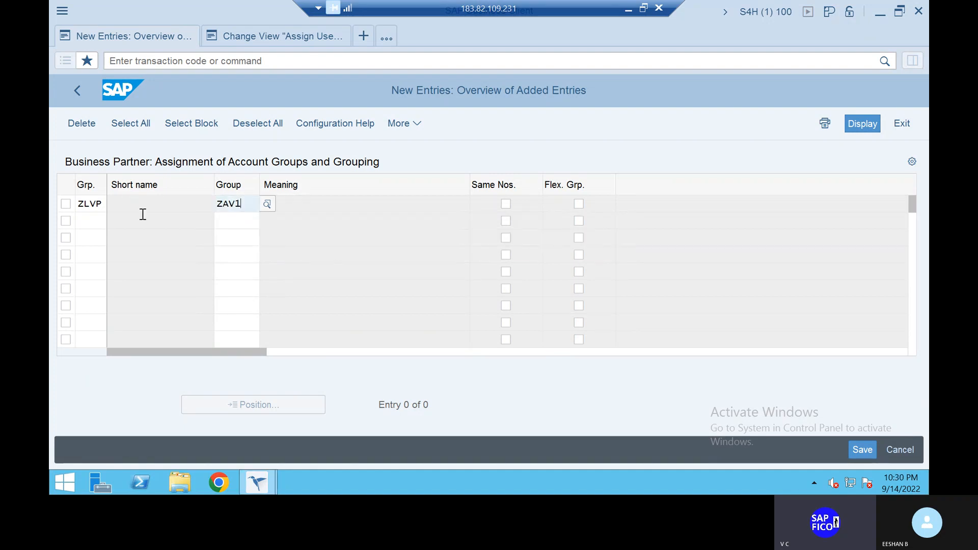
# - Add a second entry assigning grouping ZFVP to vendor account group ZAV2
pyautogui.click(86, 224)
pyautogui.write('Z')
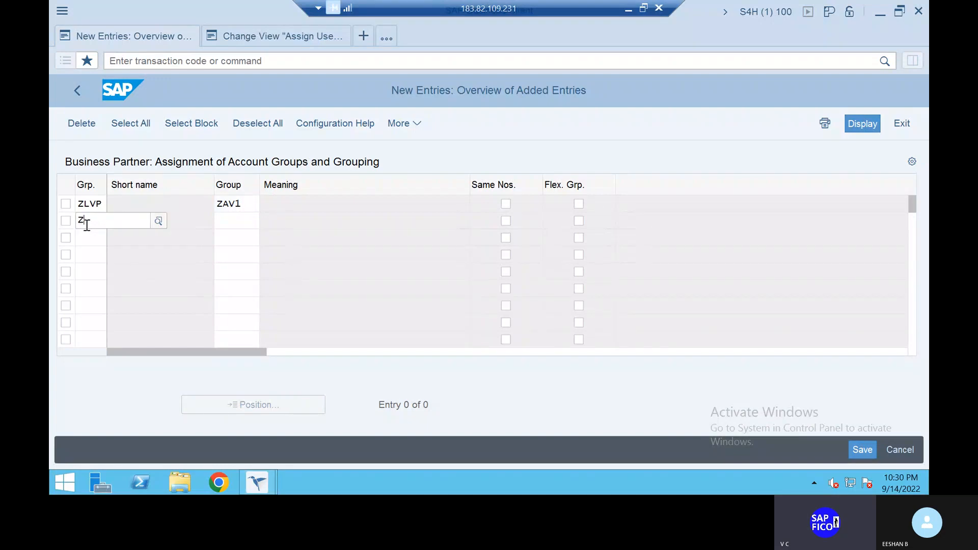
pyautogui.write('FVP')
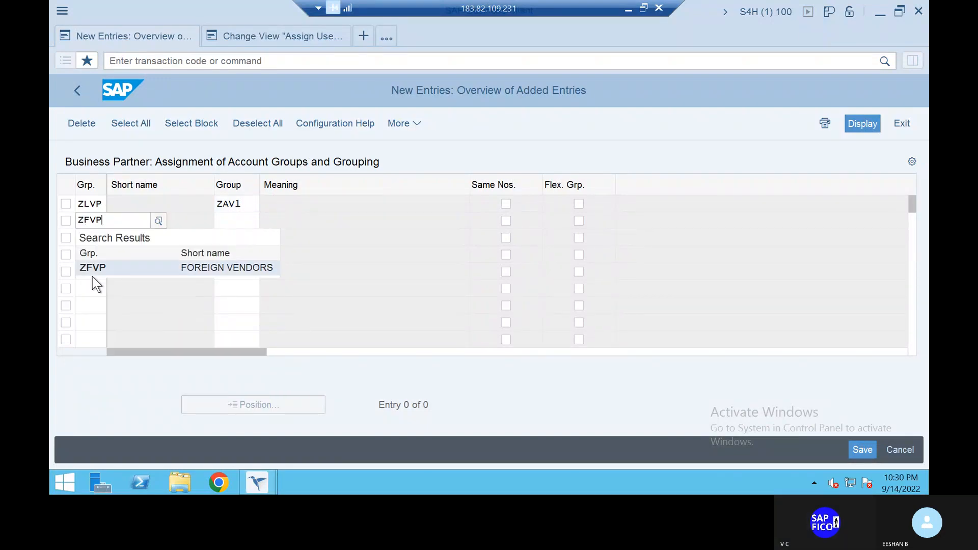
pyautogui.click(92, 268)
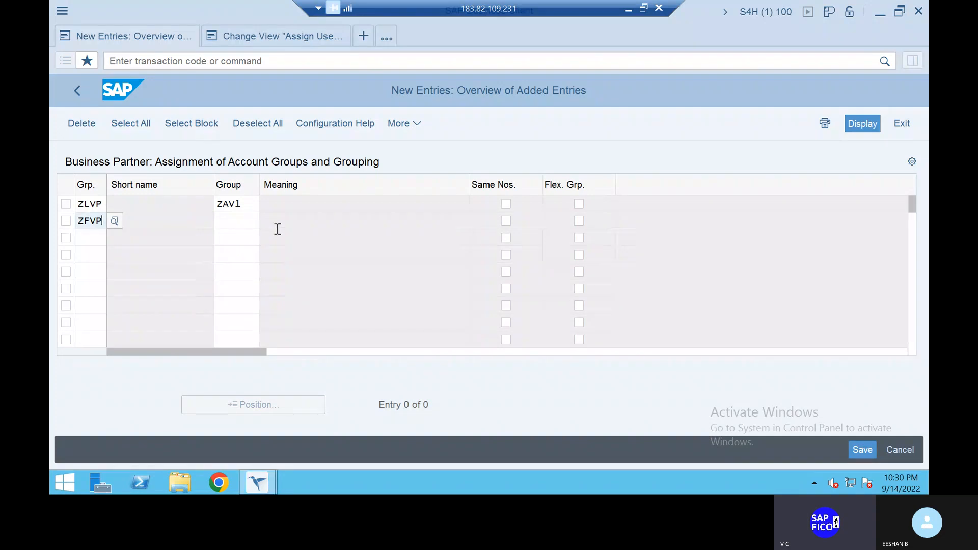
pyautogui.click(247, 220)
pyautogui.write('ZAV2')
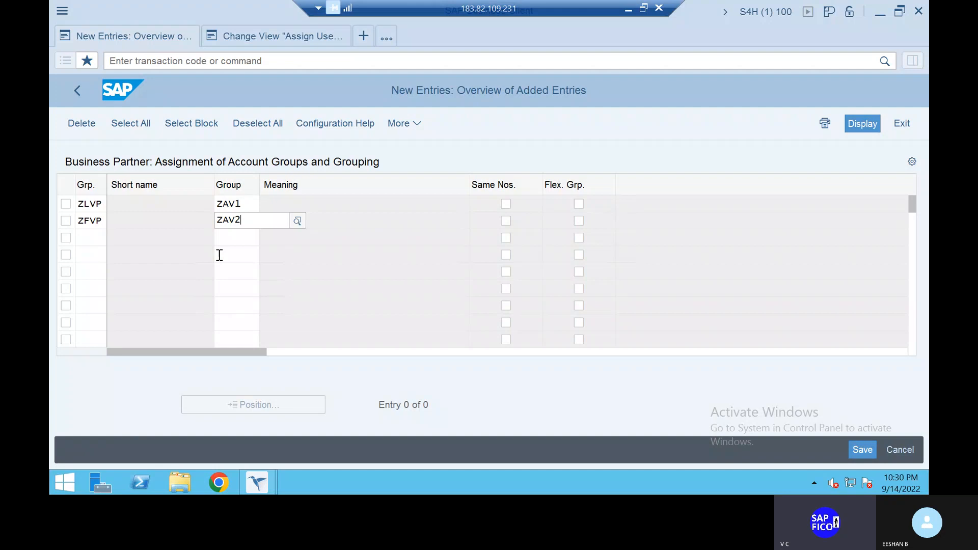
# - Add a third entry assigning grouping ZOVP to vendor account group ZAV3, and validate the entries
pyautogui.click(90, 238)
pyautogui.write('ZOVP')
pyautogui.press('Tab')
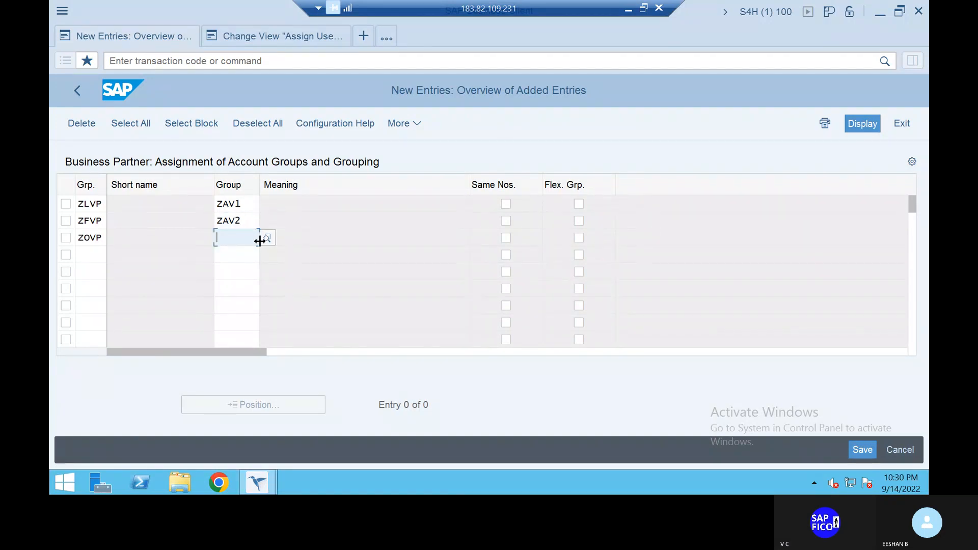
pyautogui.write('ZA')
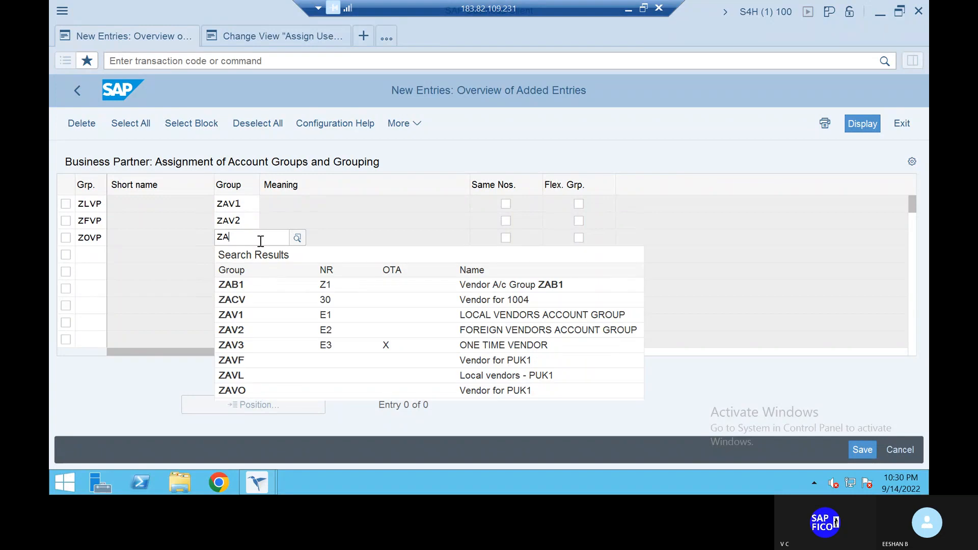
pyautogui.write('V3')
pyautogui.click(237, 283)
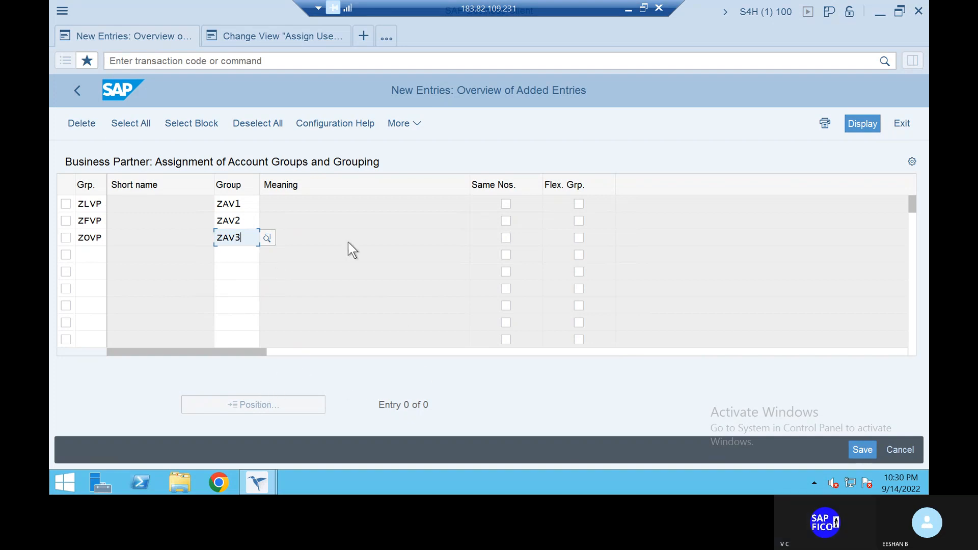
pyautogui.press('Return')
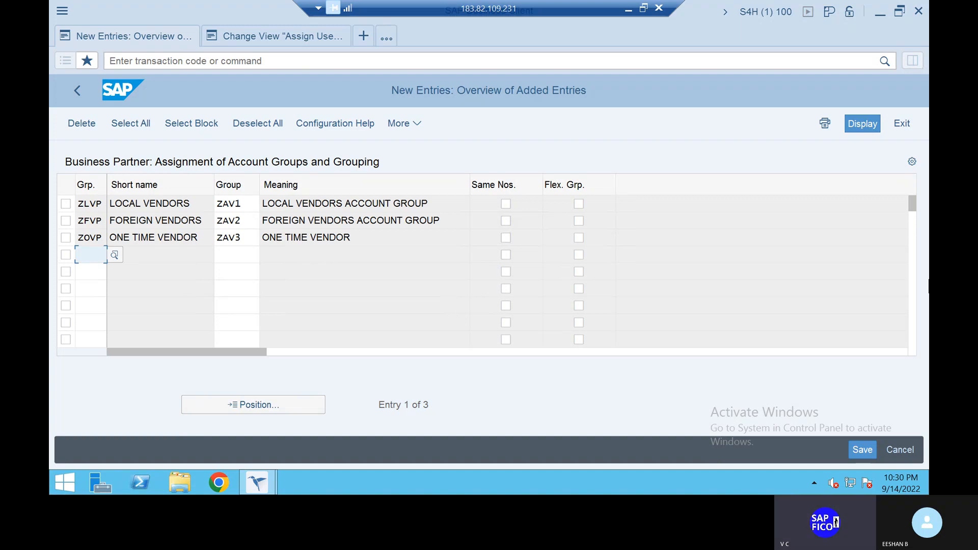
# - Save the grouping-to-account-group assignments under the proposed customizing request
pyautogui.click(861, 449)
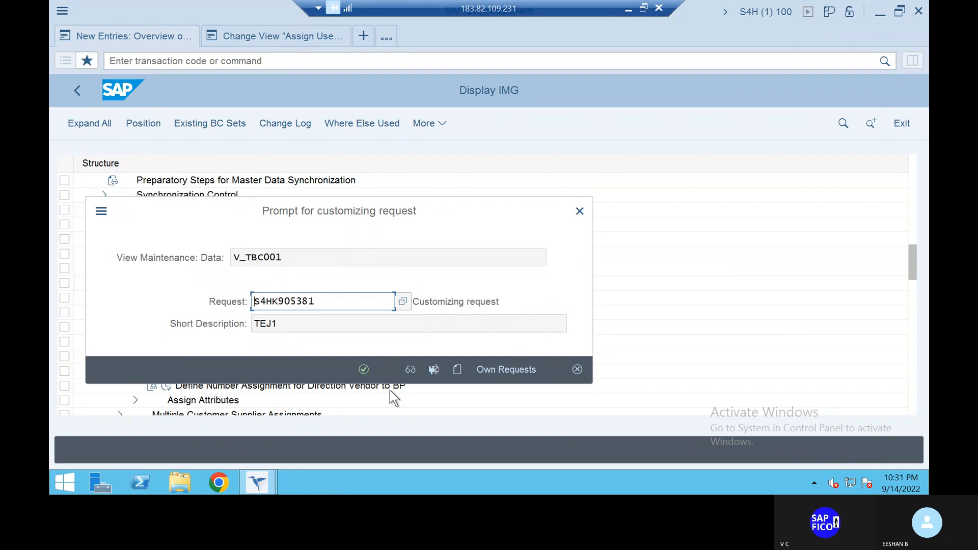
pyautogui.click(362, 368)
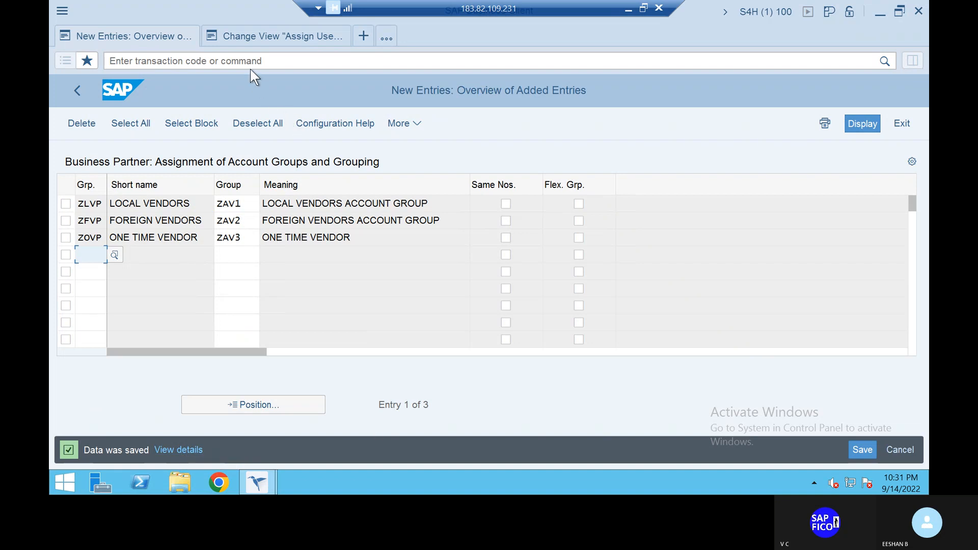
pyautogui.click(240, 57)
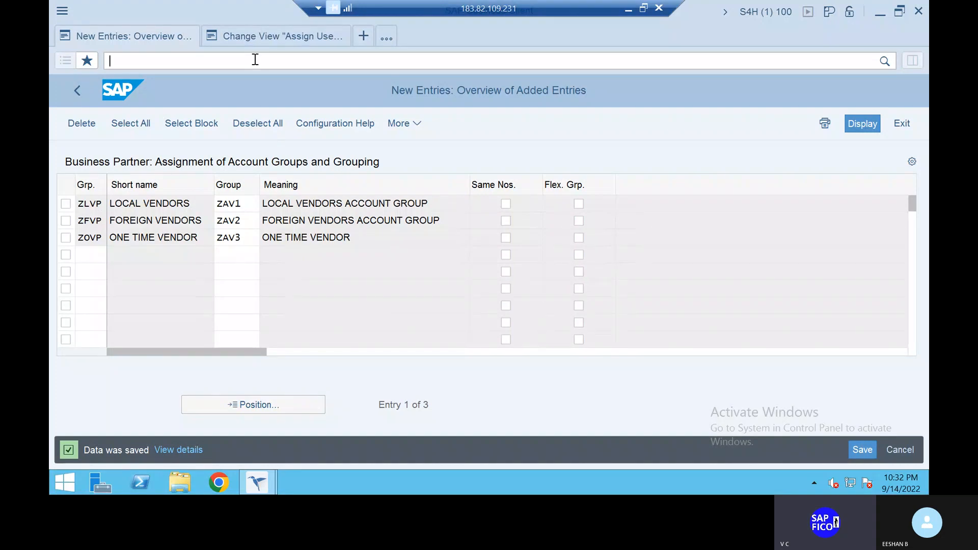
# - Open the customer/vendor tolerances with transaction /NOBA3 and start a new entry
pyautogui.click(255, 60)
pyautogui.write('/NOBA3')
pyautogui.press('Return')
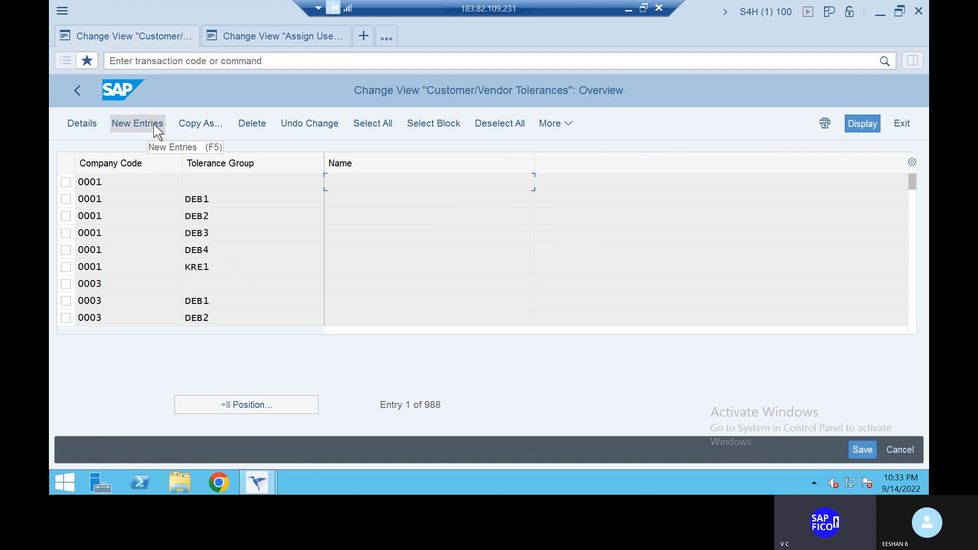
pyautogui.click(154, 123)
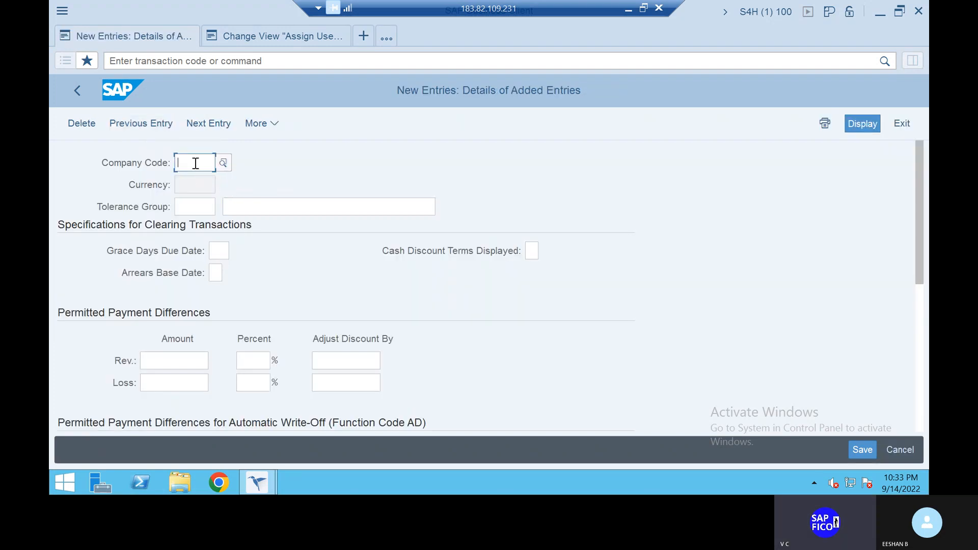
# - Enter company code TAT1 and tolerance group TACG in the new tolerance entry
pyautogui.write('TAT1')
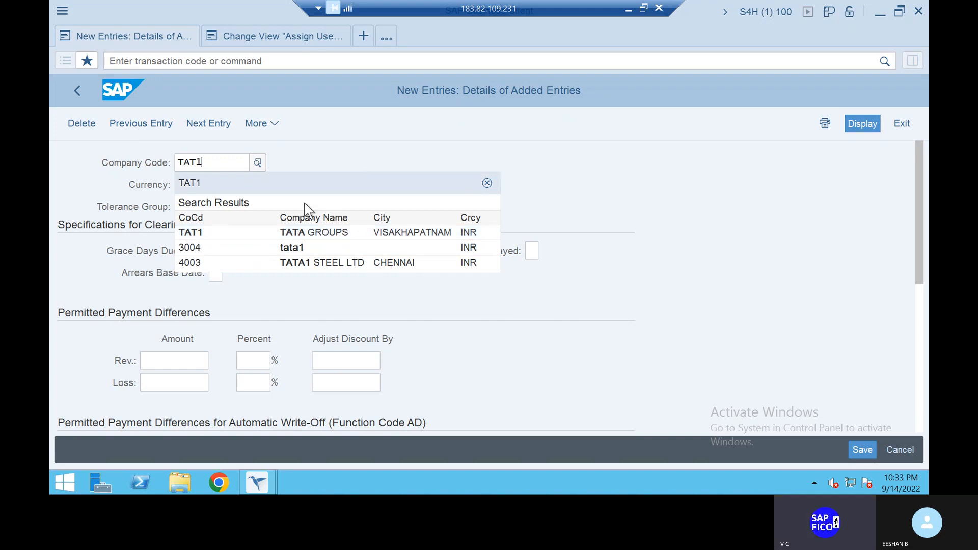
pyautogui.click(487, 183)
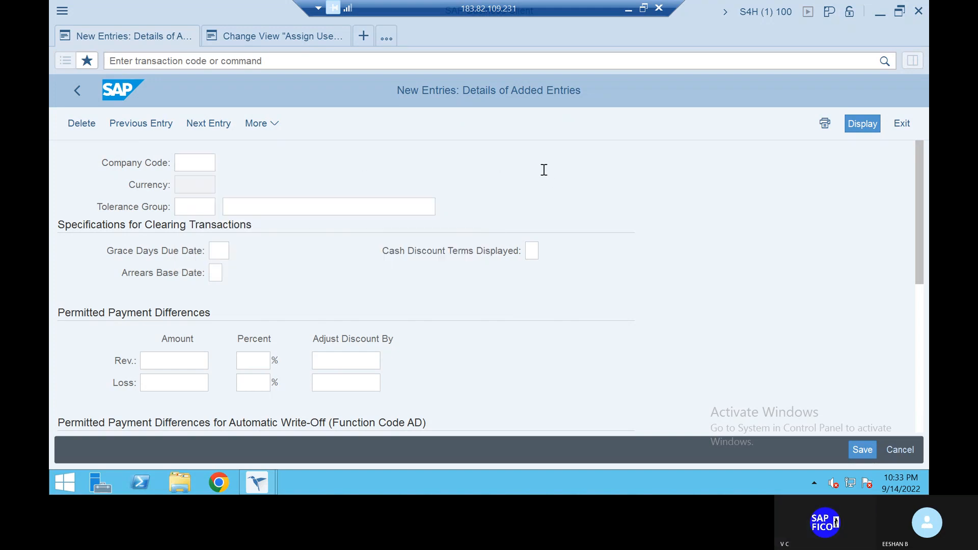
pyautogui.click(198, 209)
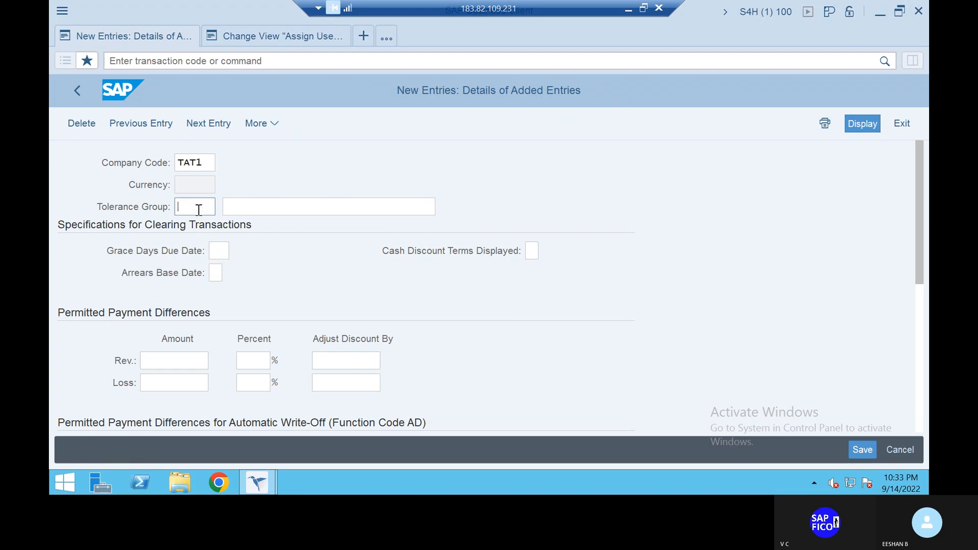
pyautogui.write('Y')
pyautogui.press('BackSpace')
pyautogui.write('TACG')
# - Describe the tolerance group as VENDOR TOLERANCE GP FOR TAT1
pyautogui.click(256, 204)
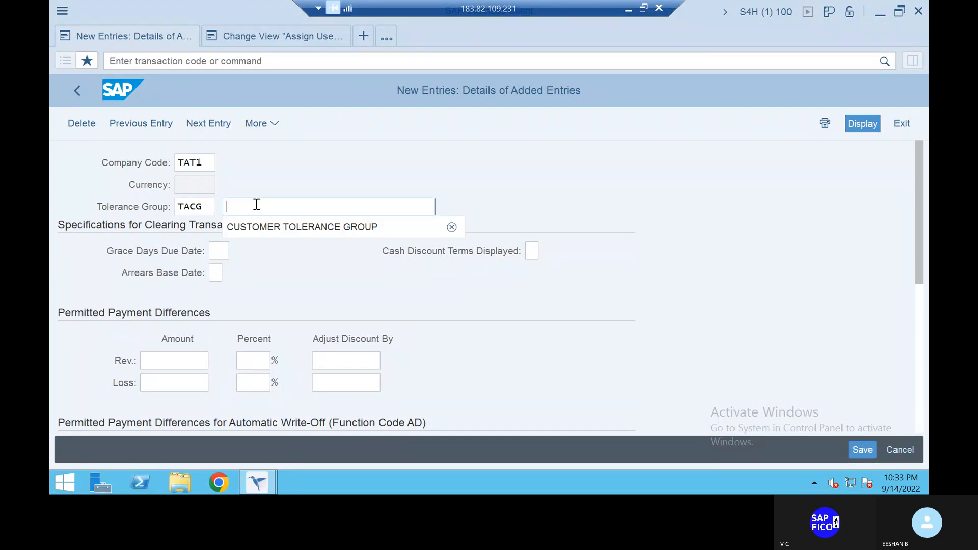
pyautogui.write('VENDOR TO')
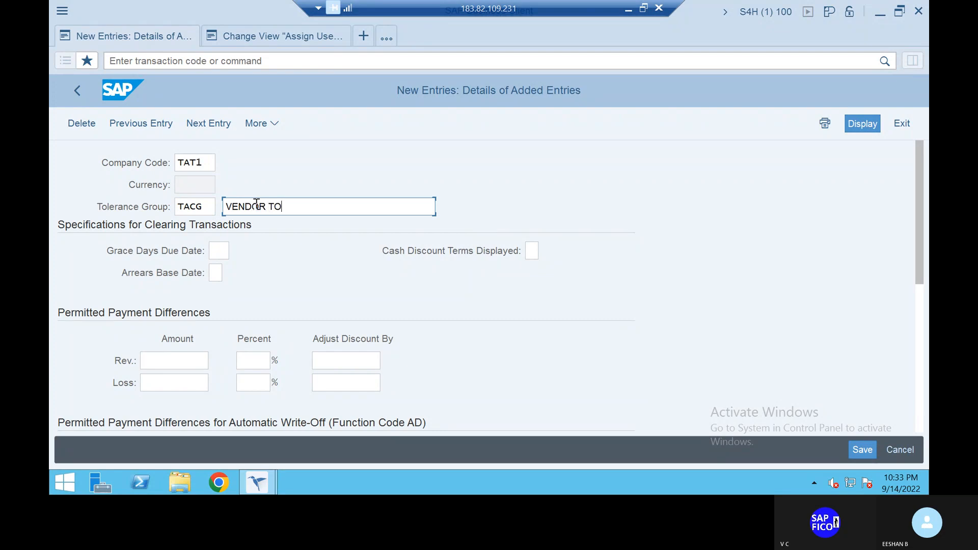
pyautogui.write('LERANCE GROUP FOR T')
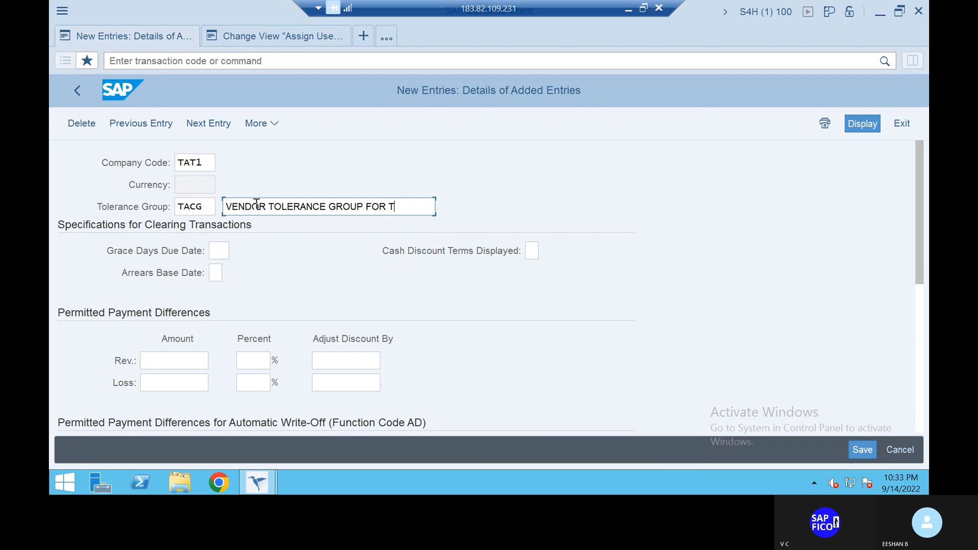
pyautogui.write('AT')
pyautogui.click(358, 205)
pyautogui.press('BackSpace')
pyautogui.press('BackSpace')
pyautogui.press('BackSpace')
pyautogui.click(397, 209)
pyautogui.write('1')
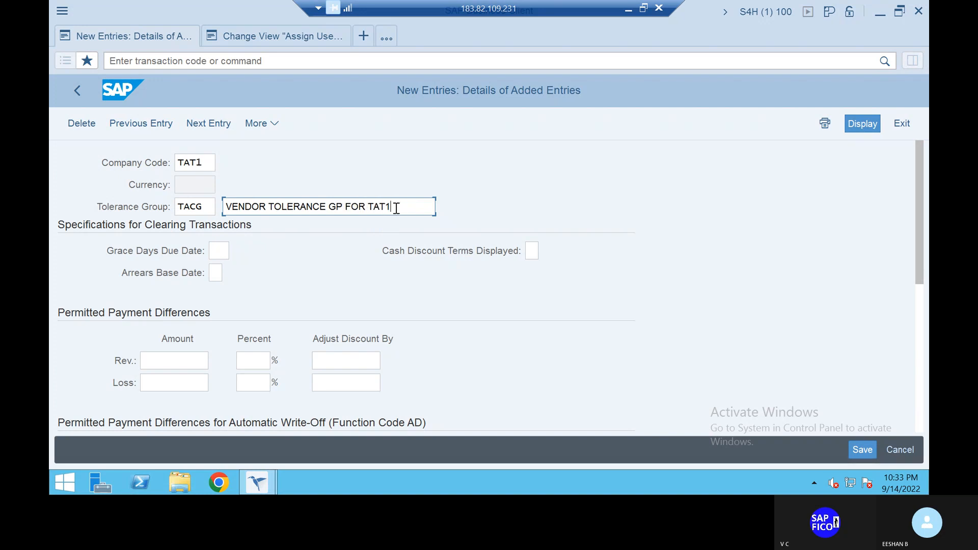
# - Set the permitted payment difference amounts to 100 for both revenue and loss
pyautogui.click(223, 252)
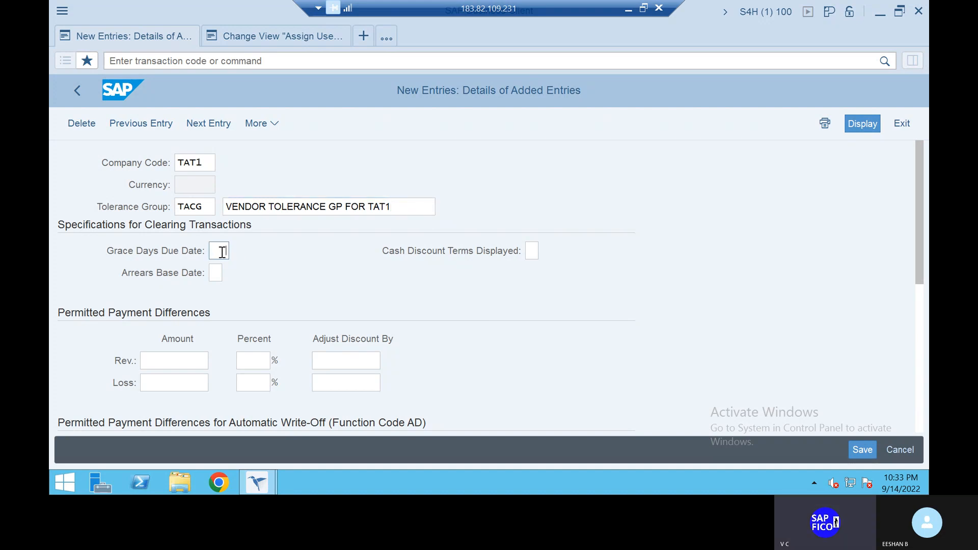
pyautogui.click(182, 359)
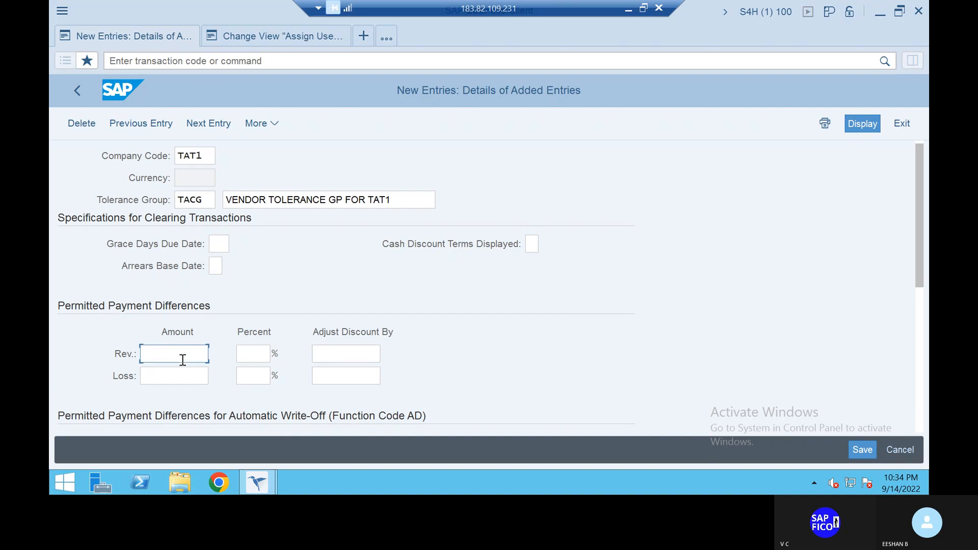
pyautogui.click(182, 360)
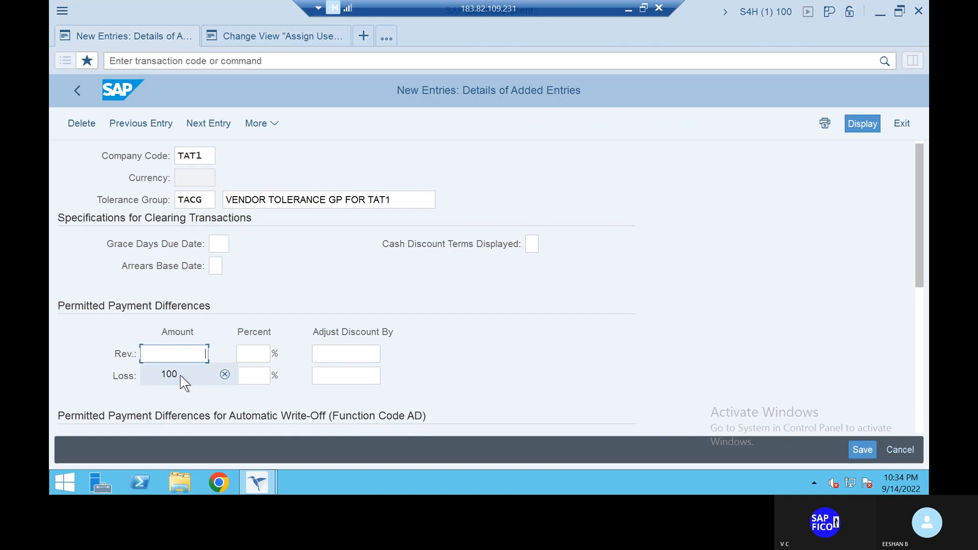
pyautogui.click(181, 377)
pyautogui.click(182, 376)
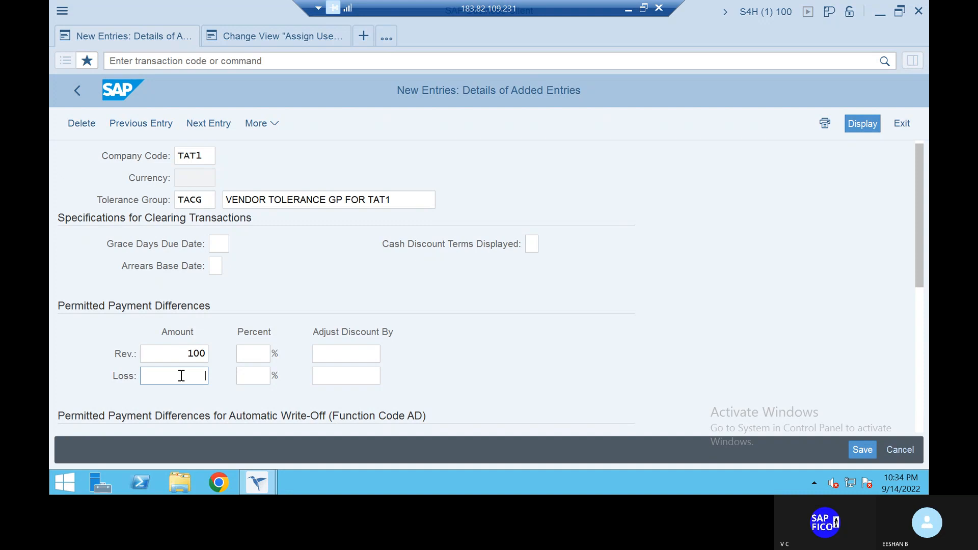
pyautogui.write('100')
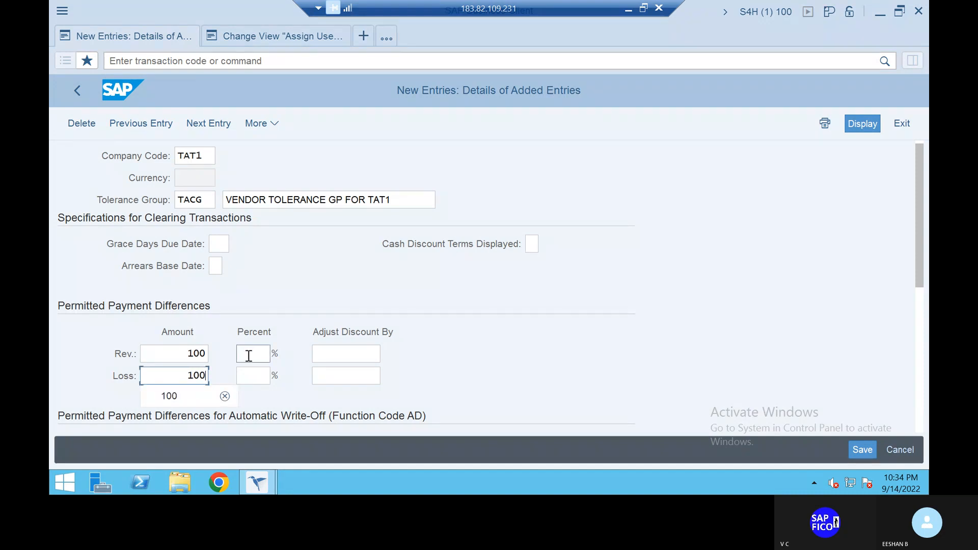
# - Set the permitted payment difference percentages to 5 for both revenue and loss
pyautogui.click(249, 355)
pyautogui.write('5')
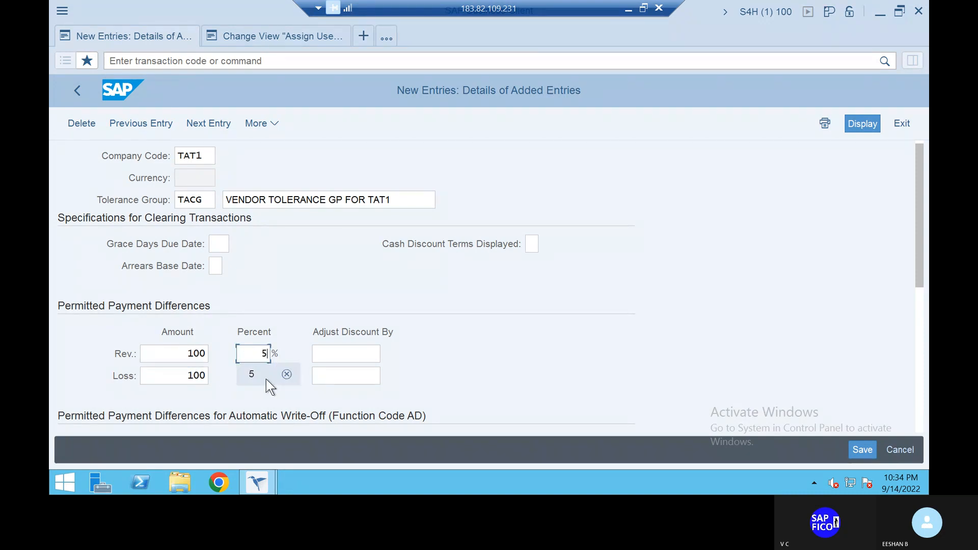
pyautogui.click(262, 376)
pyautogui.write('5')
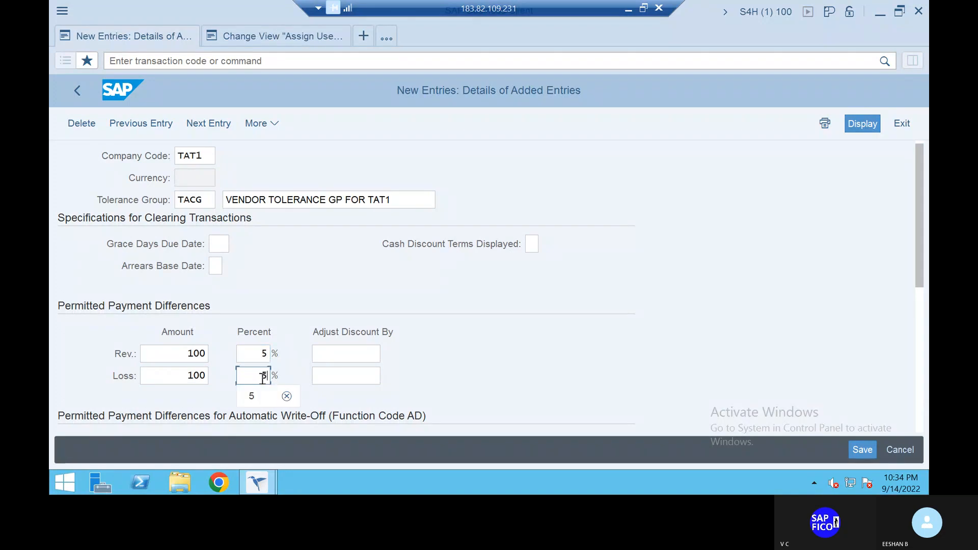
pyautogui.click(261, 402)
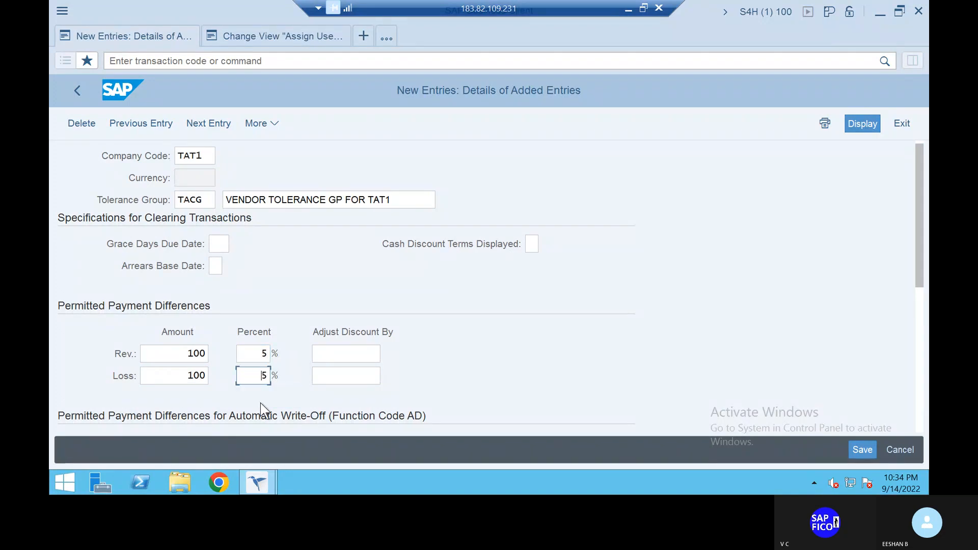
# - Set the discount adjustment to 5 for both revenue and loss under the permitted payment differences
pyautogui.click(366, 355)
pyautogui.write('5')
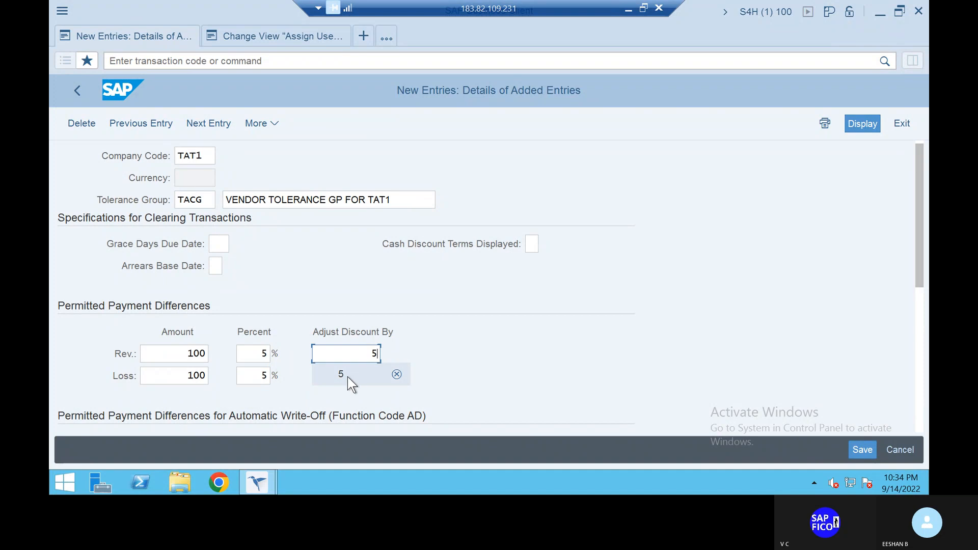
pyautogui.click(348, 377)
pyautogui.click(347, 377)
pyautogui.write('5')
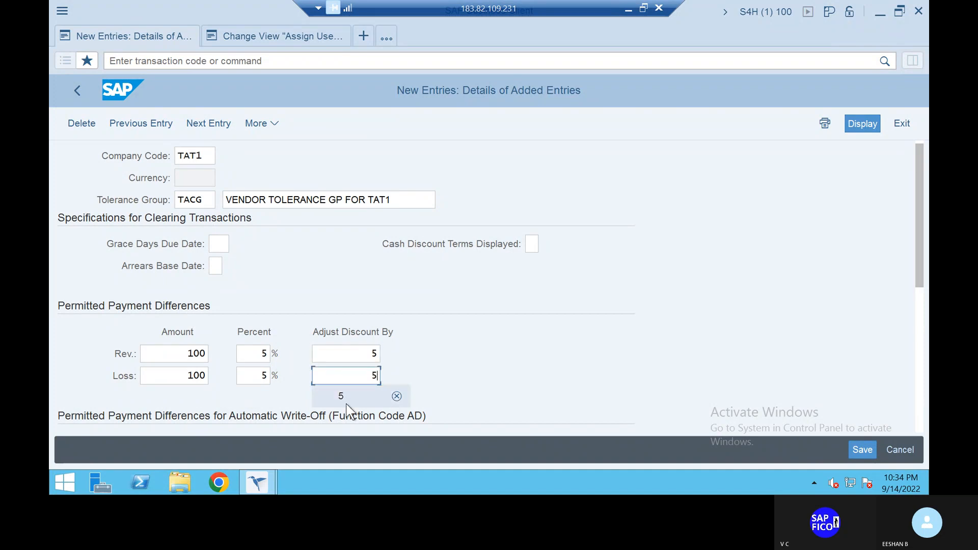
pyautogui.click(347, 403)
# - Review the tolerance entry, including the automatic write-off differences and the residual item posting specifications
pyautogui.scroll(-2, 448, 390)
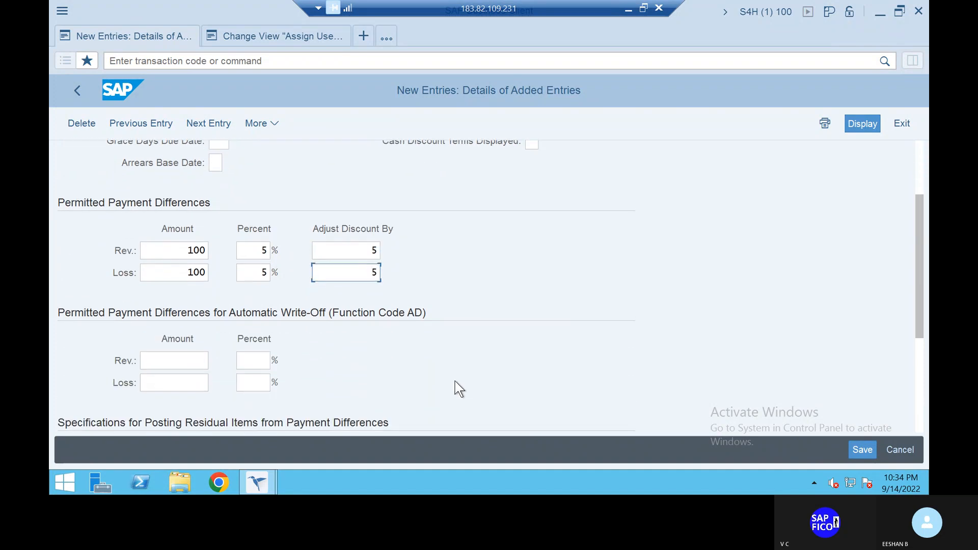
pyautogui.scroll(-2, 458, 389)
pyautogui.scroll(-1, 458, 389)
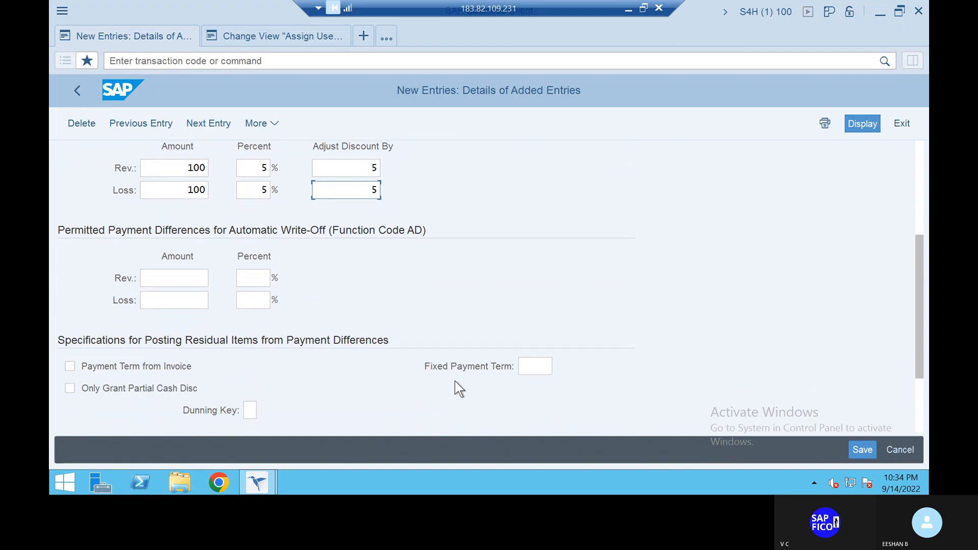
pyautogui.scroll(2, 459, 388)
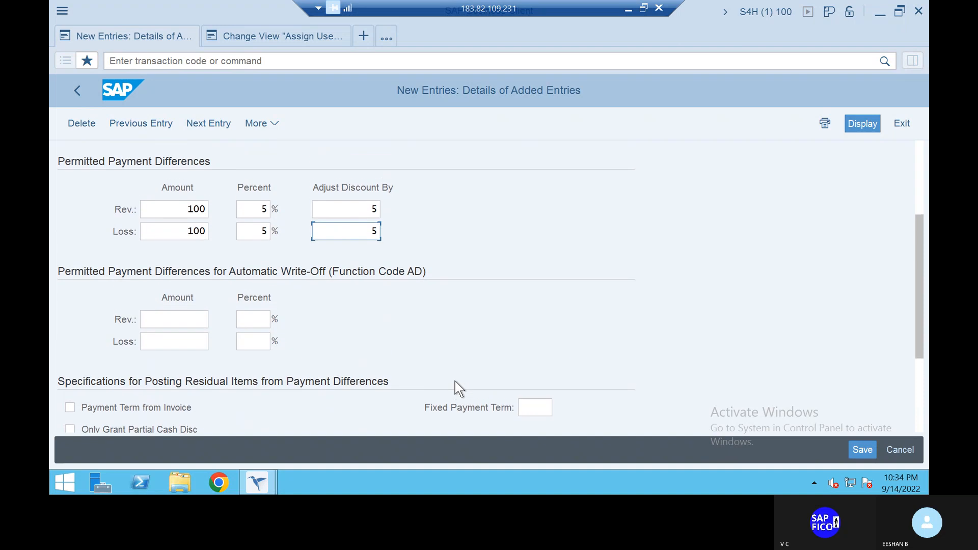
pyautogui.scroll(2, 459, 388)
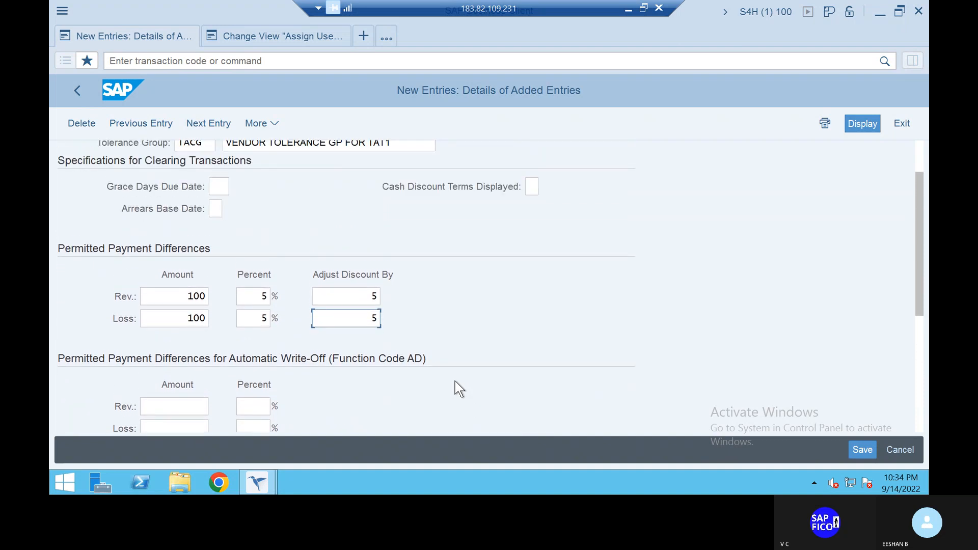
pyautogui.scroll(1, 458, 389)
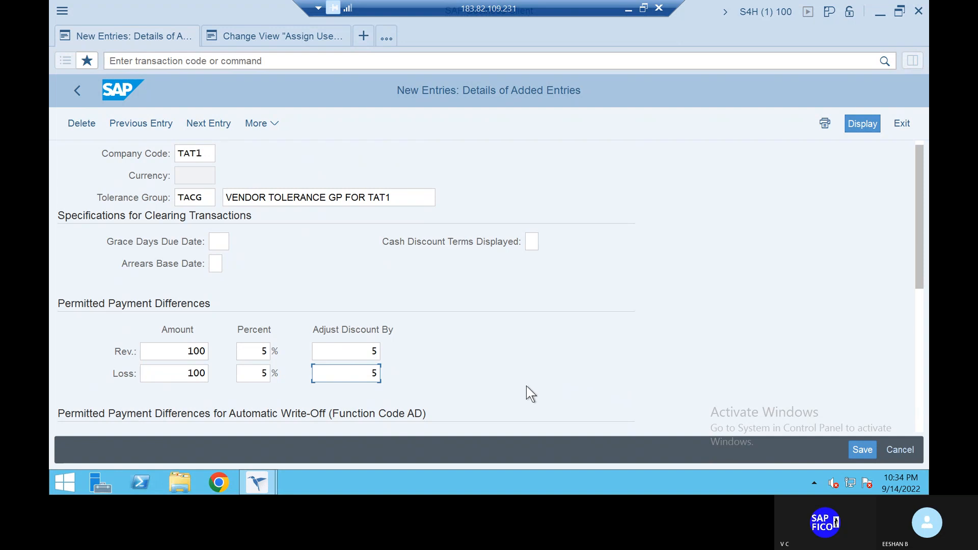
pyautogui.scroll(-2, 522, 388)
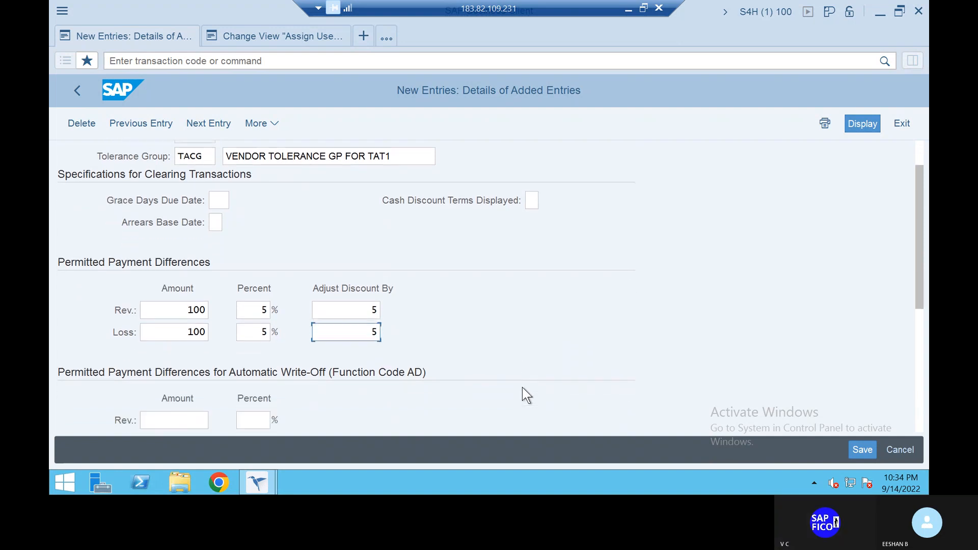
pyautogui.scroll(-3, 521, 387)
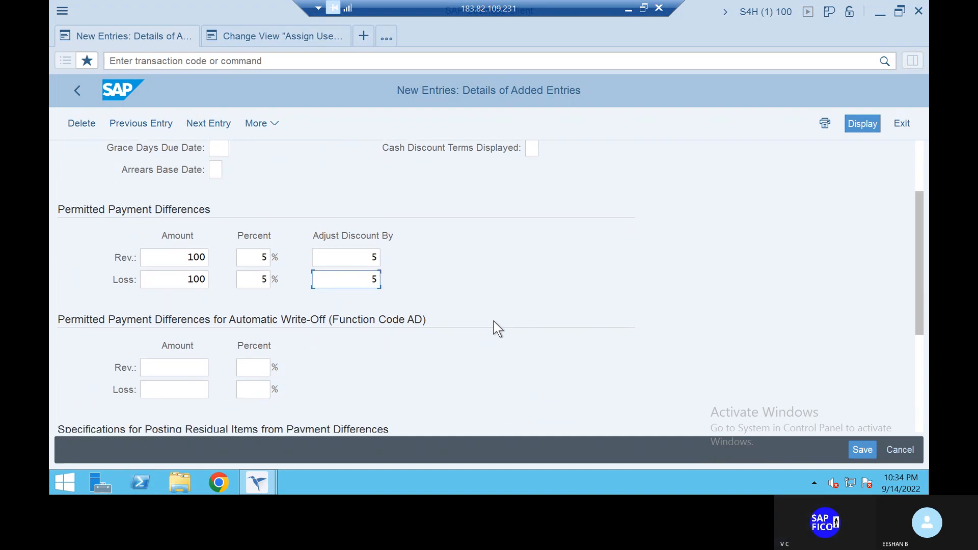
# - Validate the vendor tolerance group entry and save it under the proposed customizing request
pyautogui.press('Return')
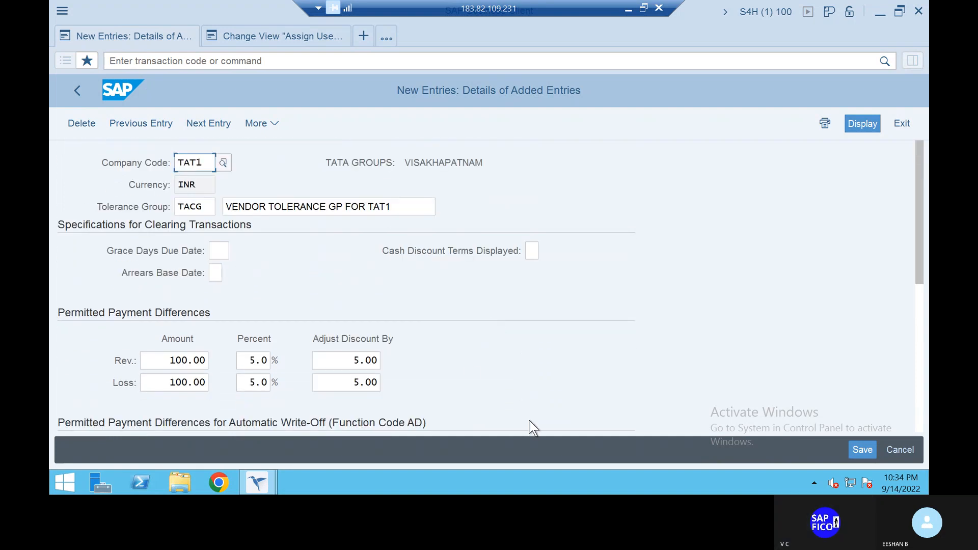
pyautogui.click(861, 450)
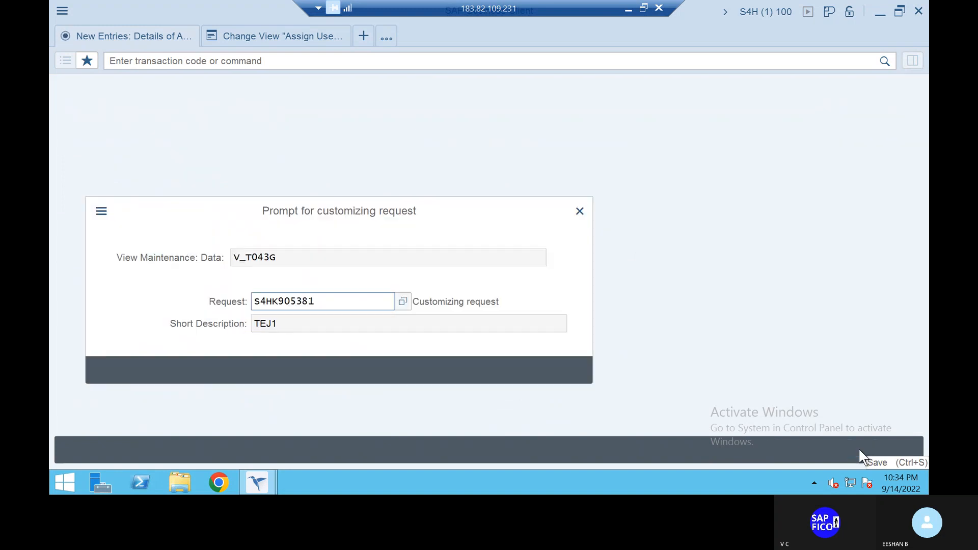
pyautogui.click(364, 370)
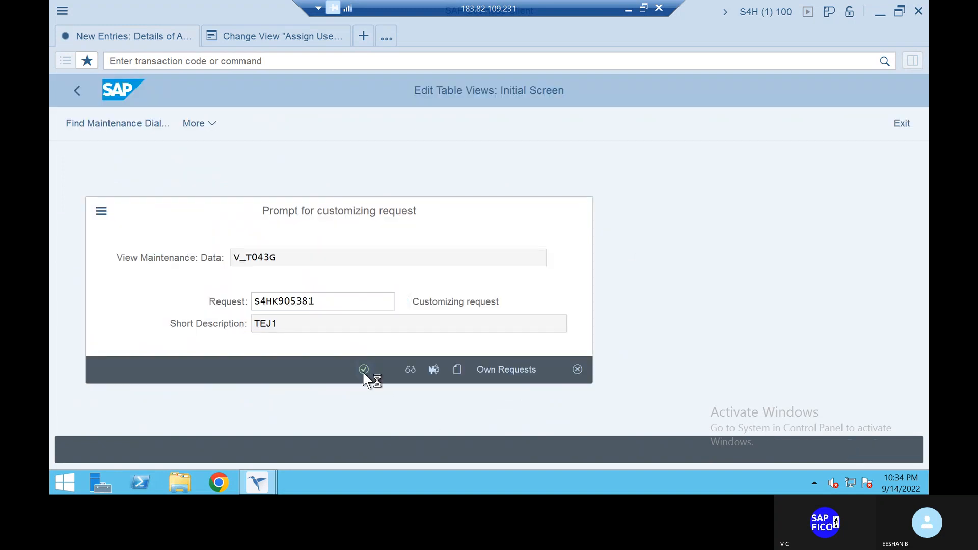
# - Leave the tolerance group transaction with the command /N
pyautogui.click(185, 62)
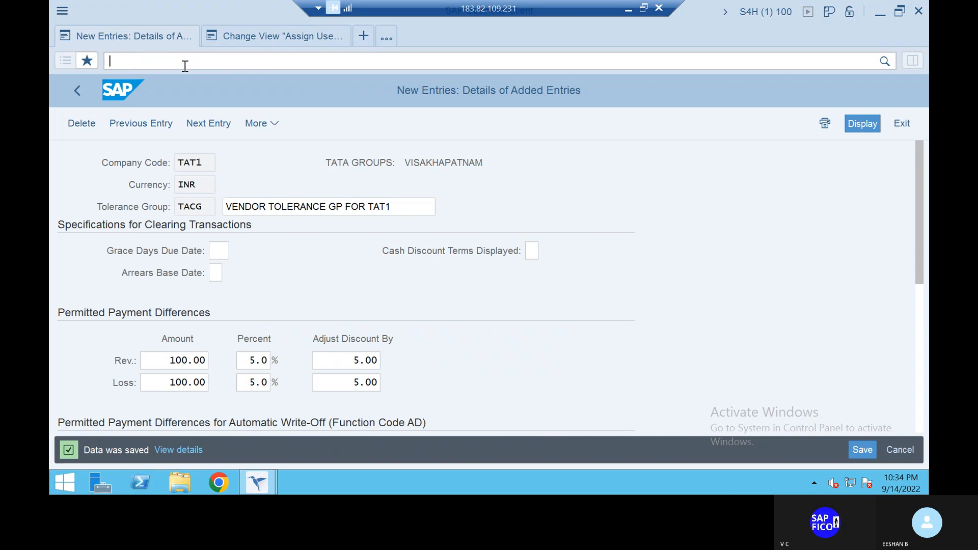
pyautogui.write('/N')
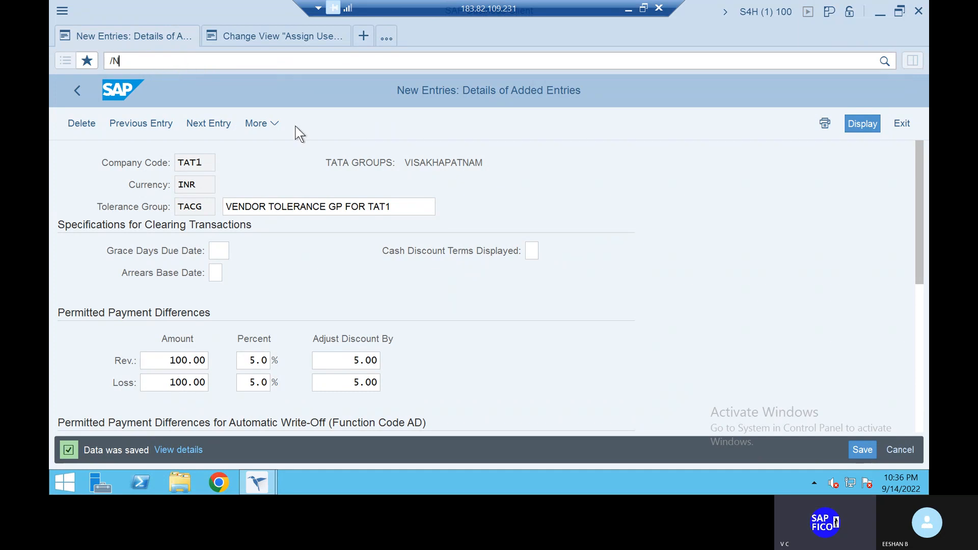
pyautogui.press('Return')
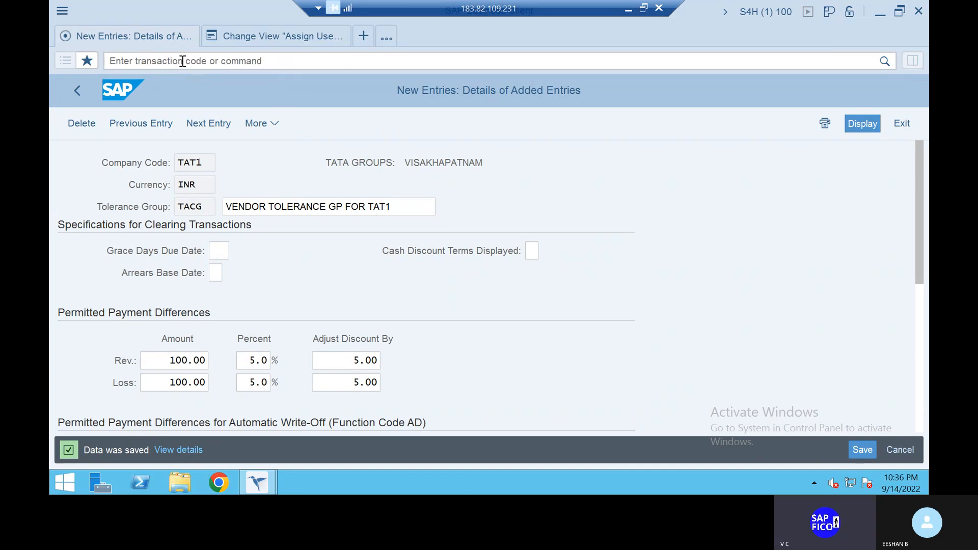